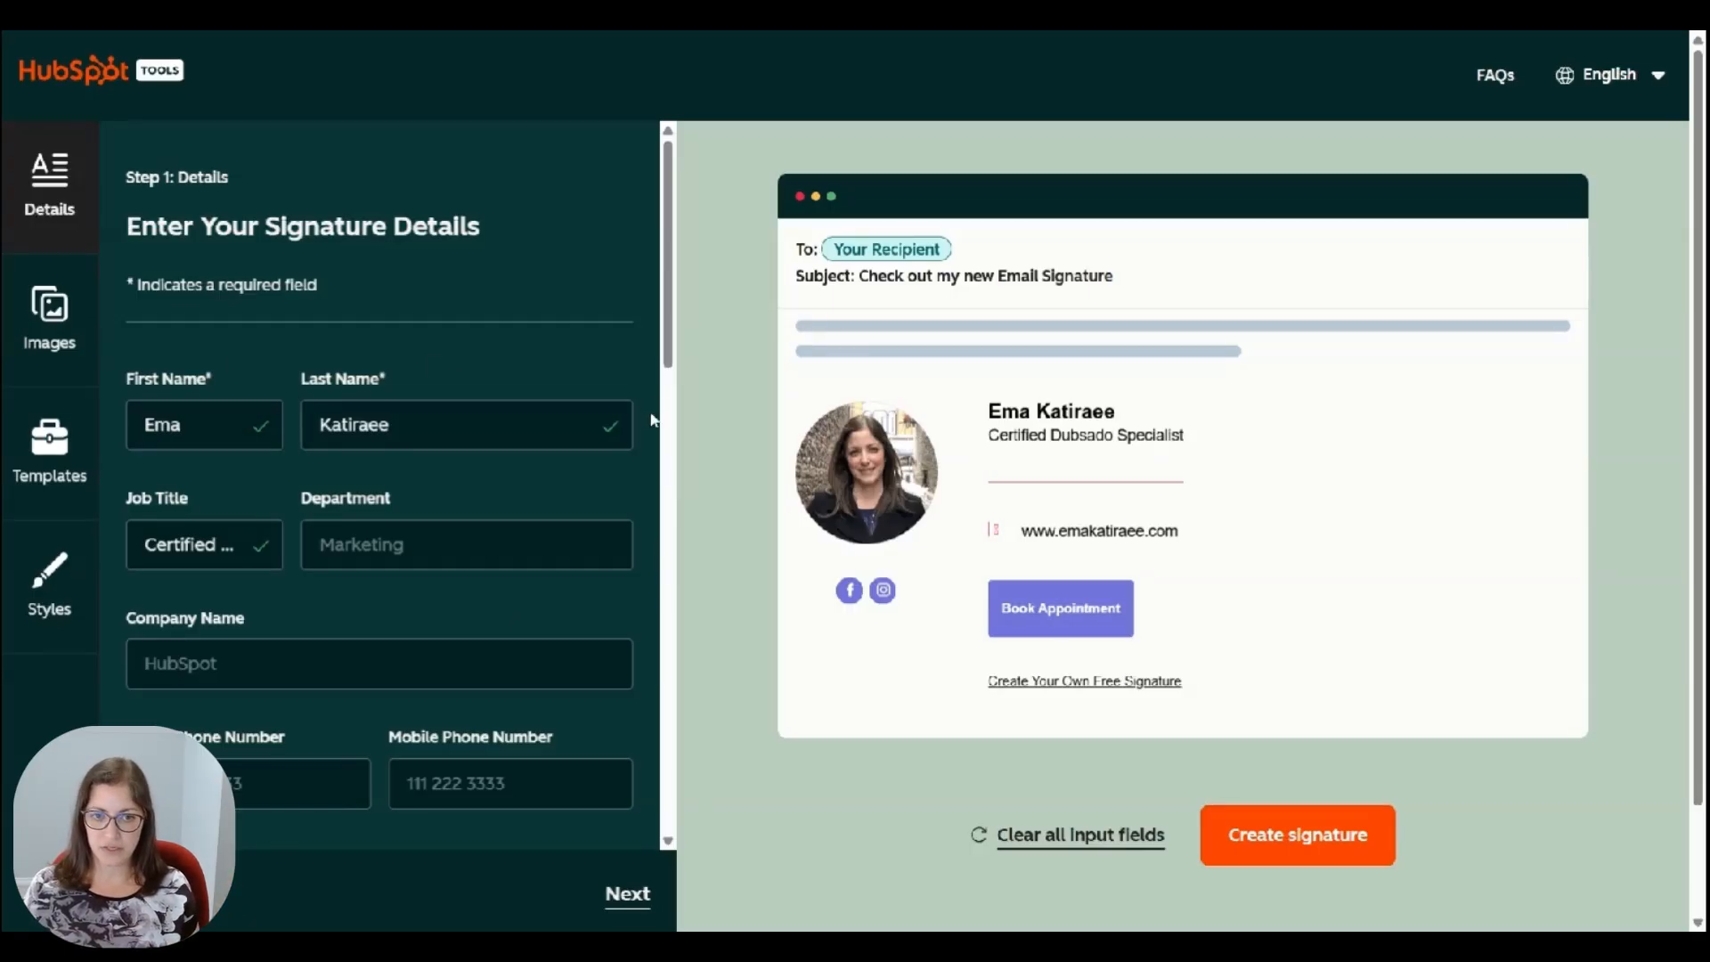
Review the signature's personal detail fields and the profile picture, company logo and handwritten signature image settings
{"action": "left_click_drag", "start_coordinate": [670, 349], "coordinate": [672, 304]}
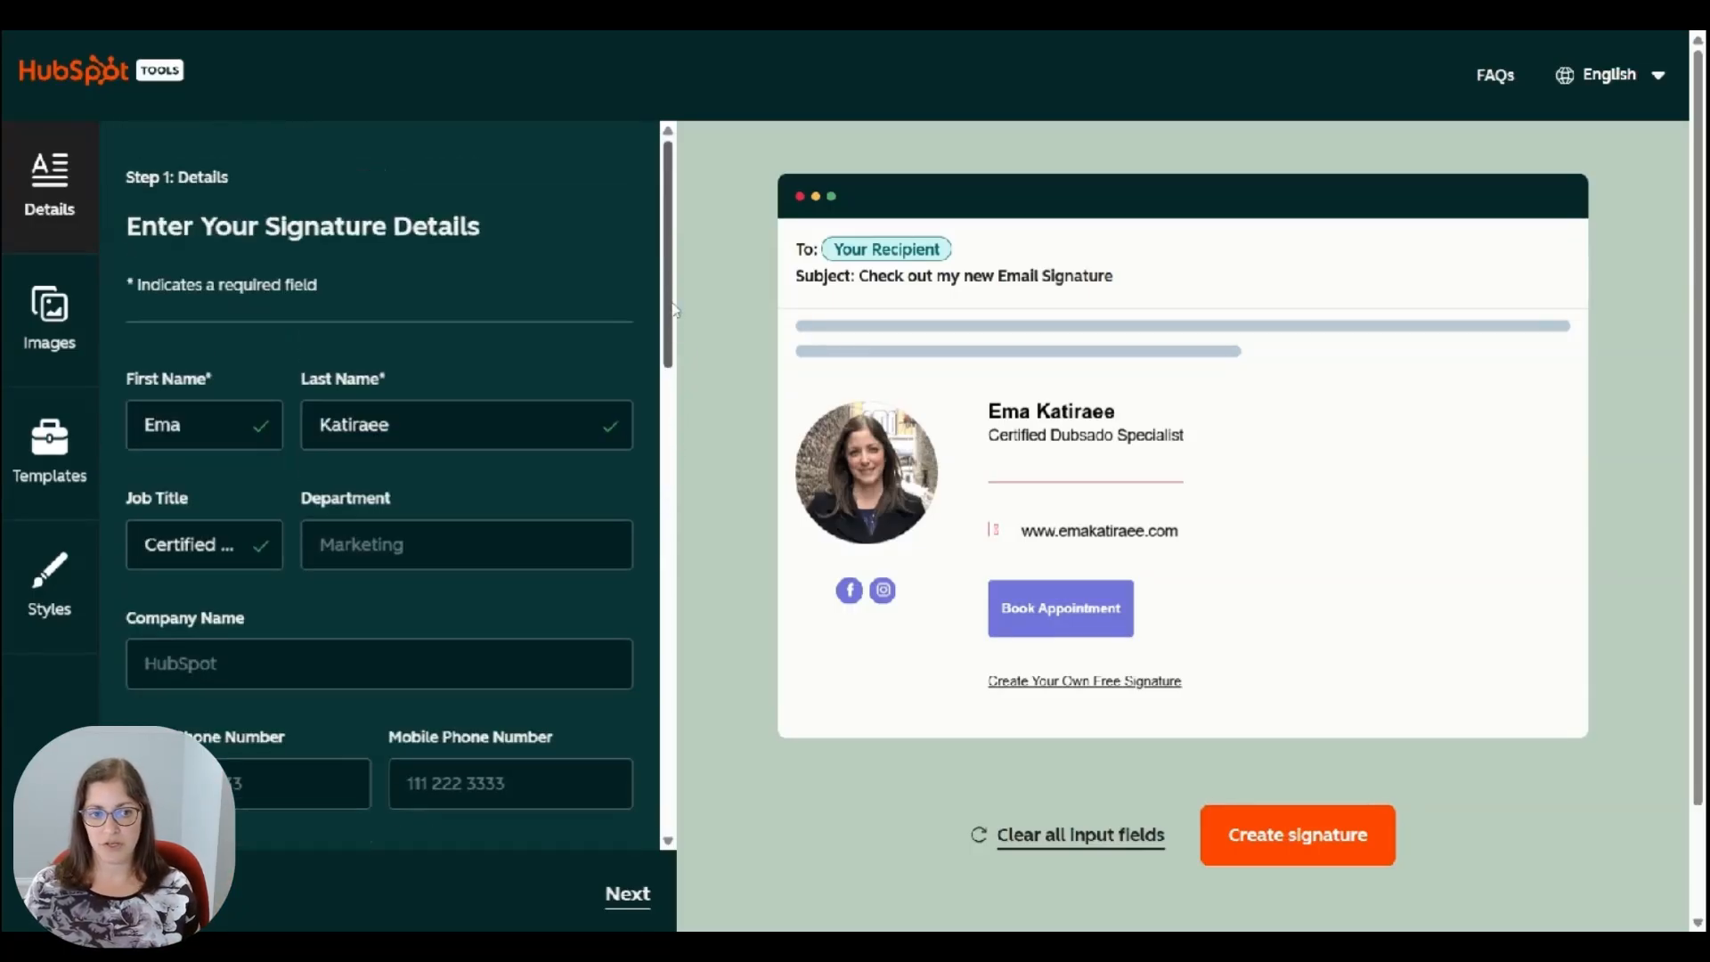
{"action": "scroll", "coordinate": [677, 367], "scroll_direction": "down", "scroll_amount": 5}
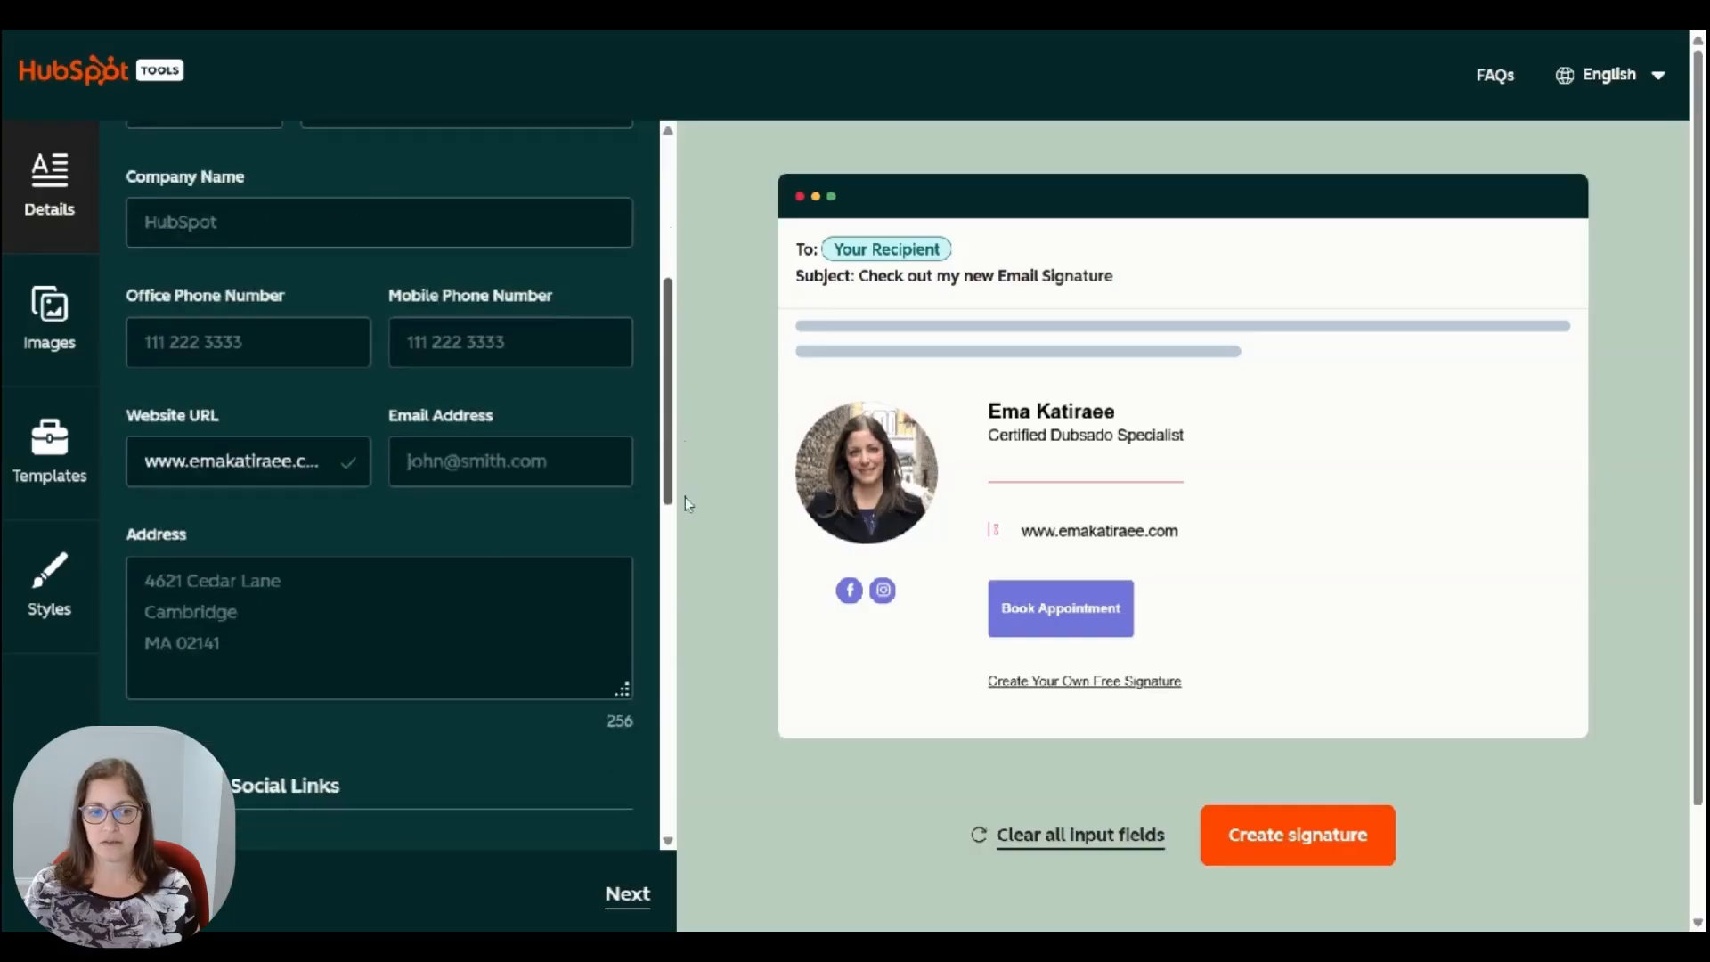
{"action": "left_click_drag", "start_coordinate": [685, 503], "coordinate": [692, 817]}
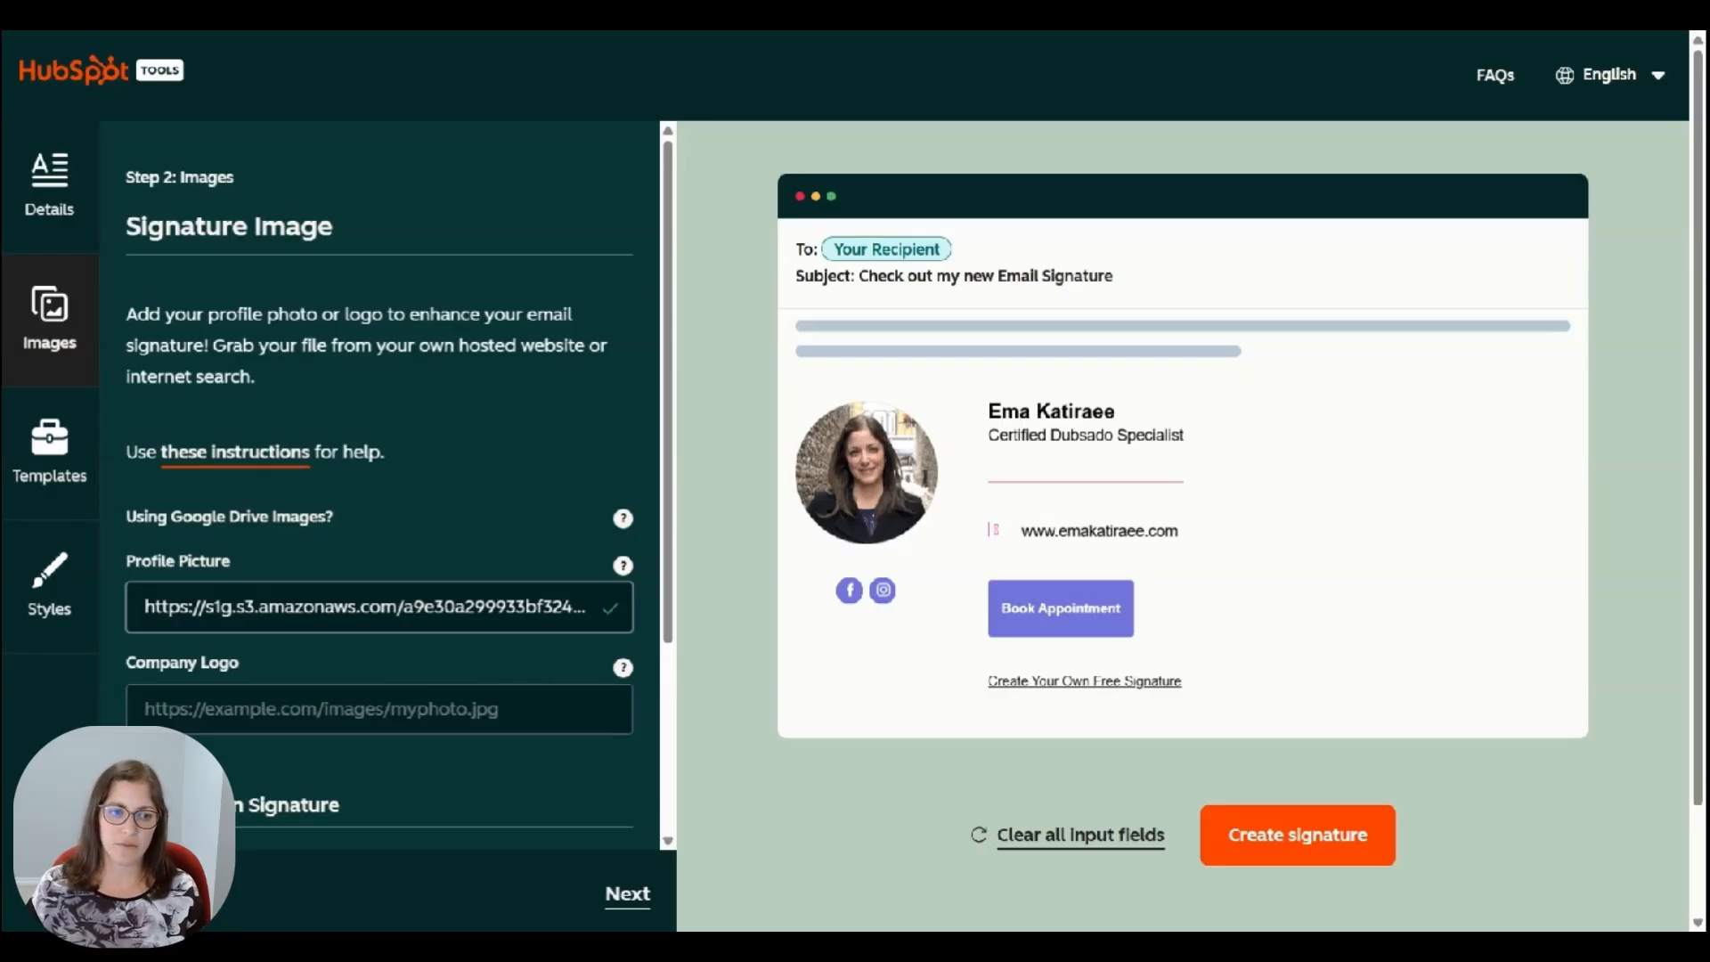
{"action": "scroll", "coordinate": [392, 481], "scroll_direction": "down", "scroll_amount": 3}
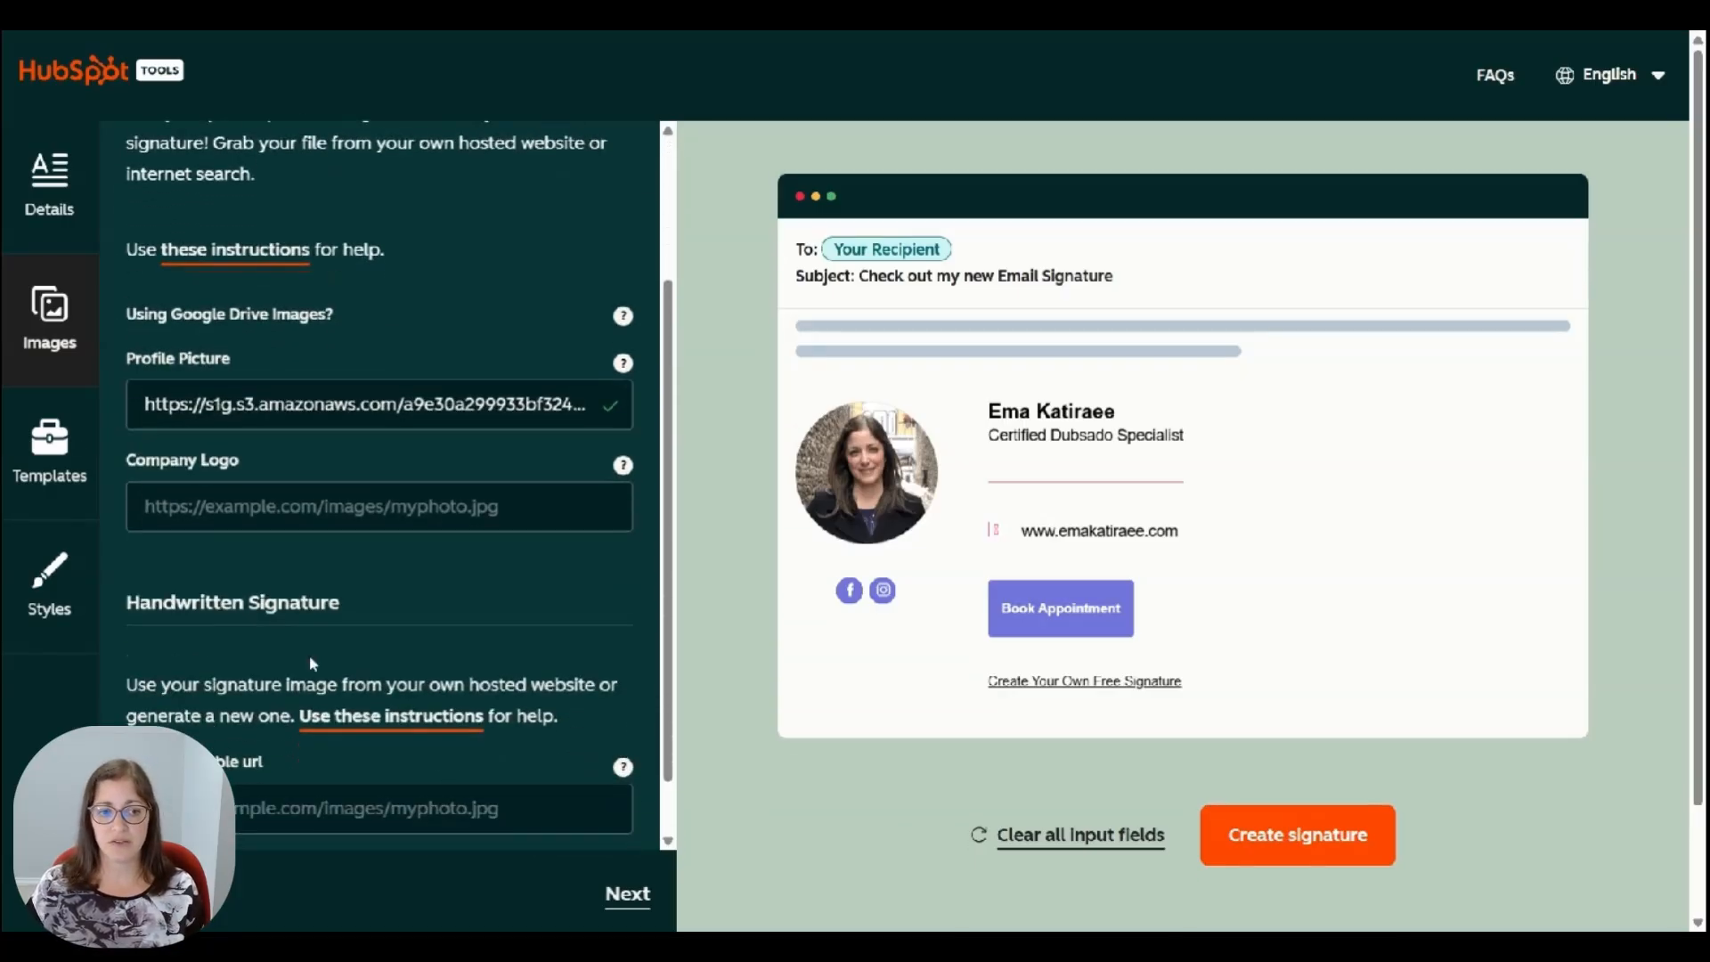
{"action": "scroll", "coordinate": [357, 558], "scroll_direction": "up", "scroll_amount": 1}
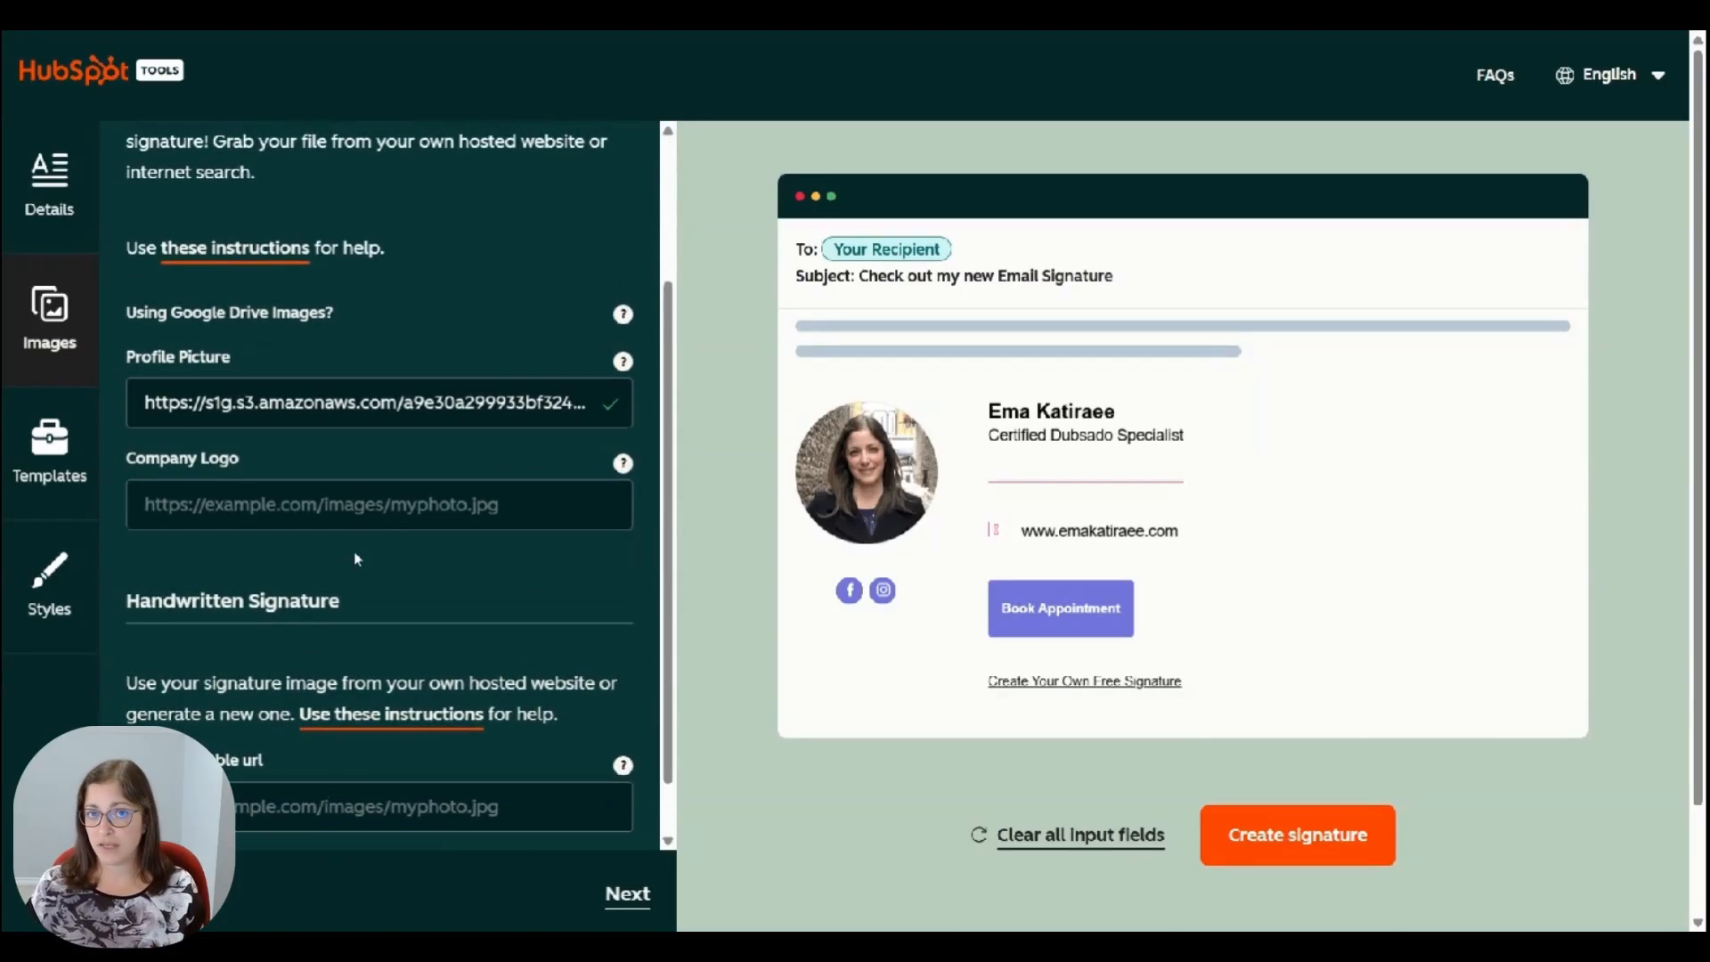
Look through the available signature templates and the style settings for colours, font and call to action
{"action": "left_click", "coordinate": [41, 472]}
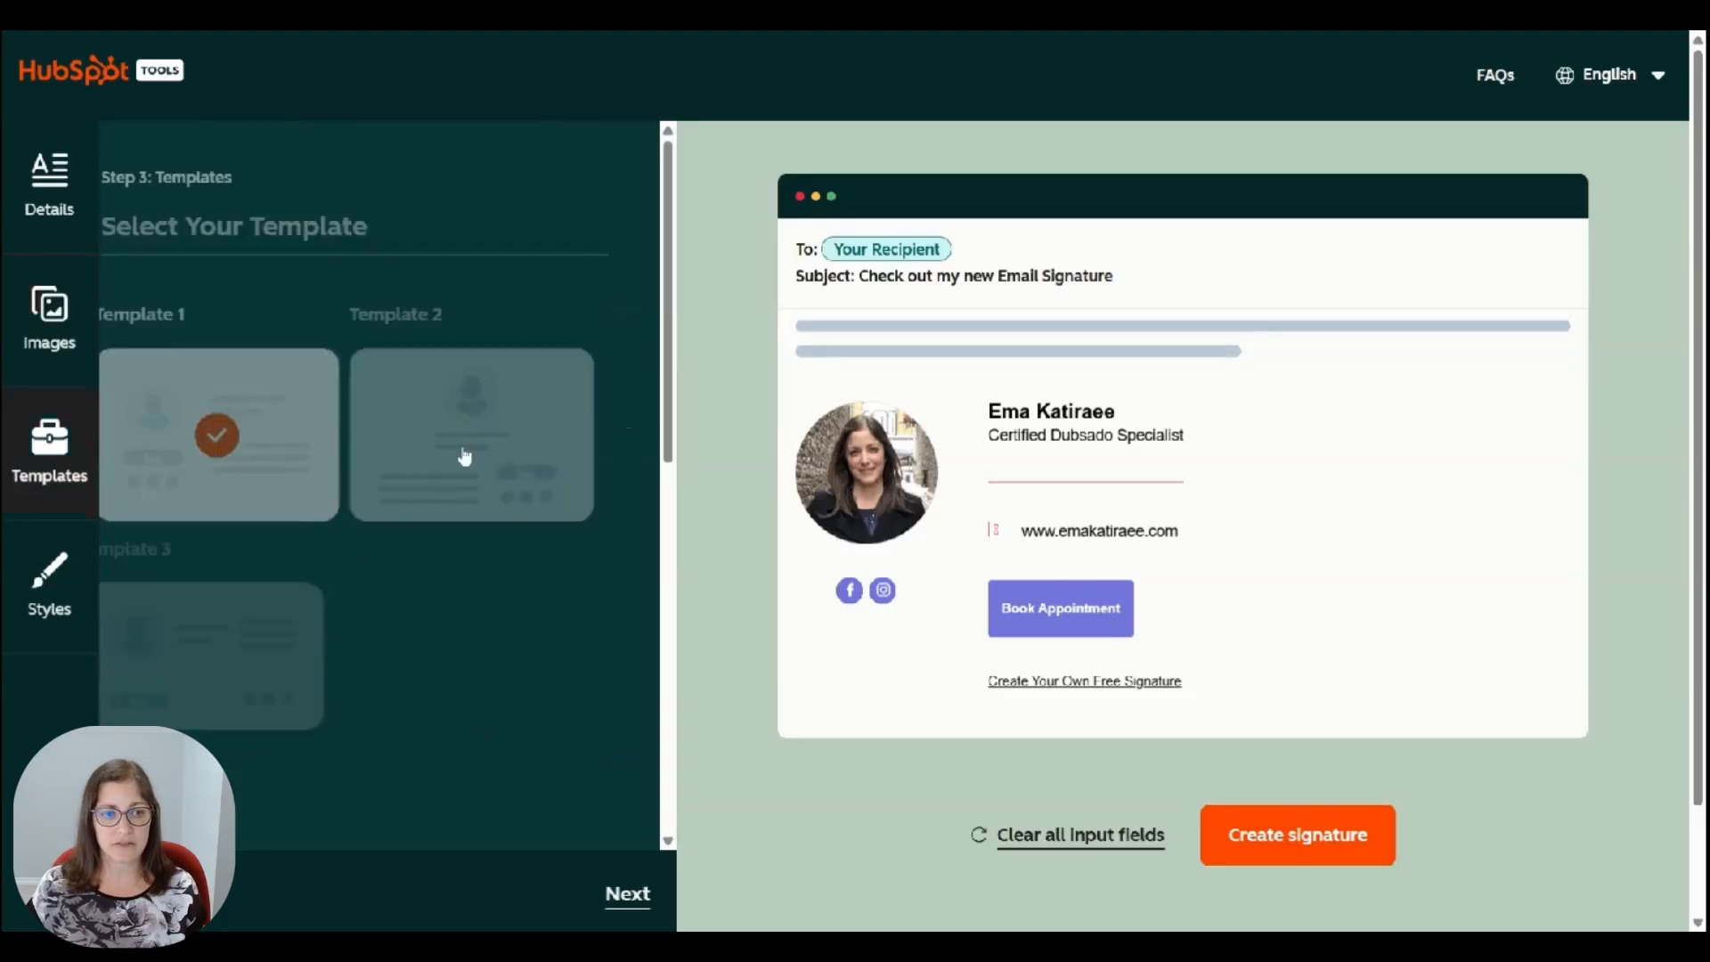
{"action": "scroll", "coordinate": [458, 392], "scroll_direction": "down", "scroll_amount": 5}
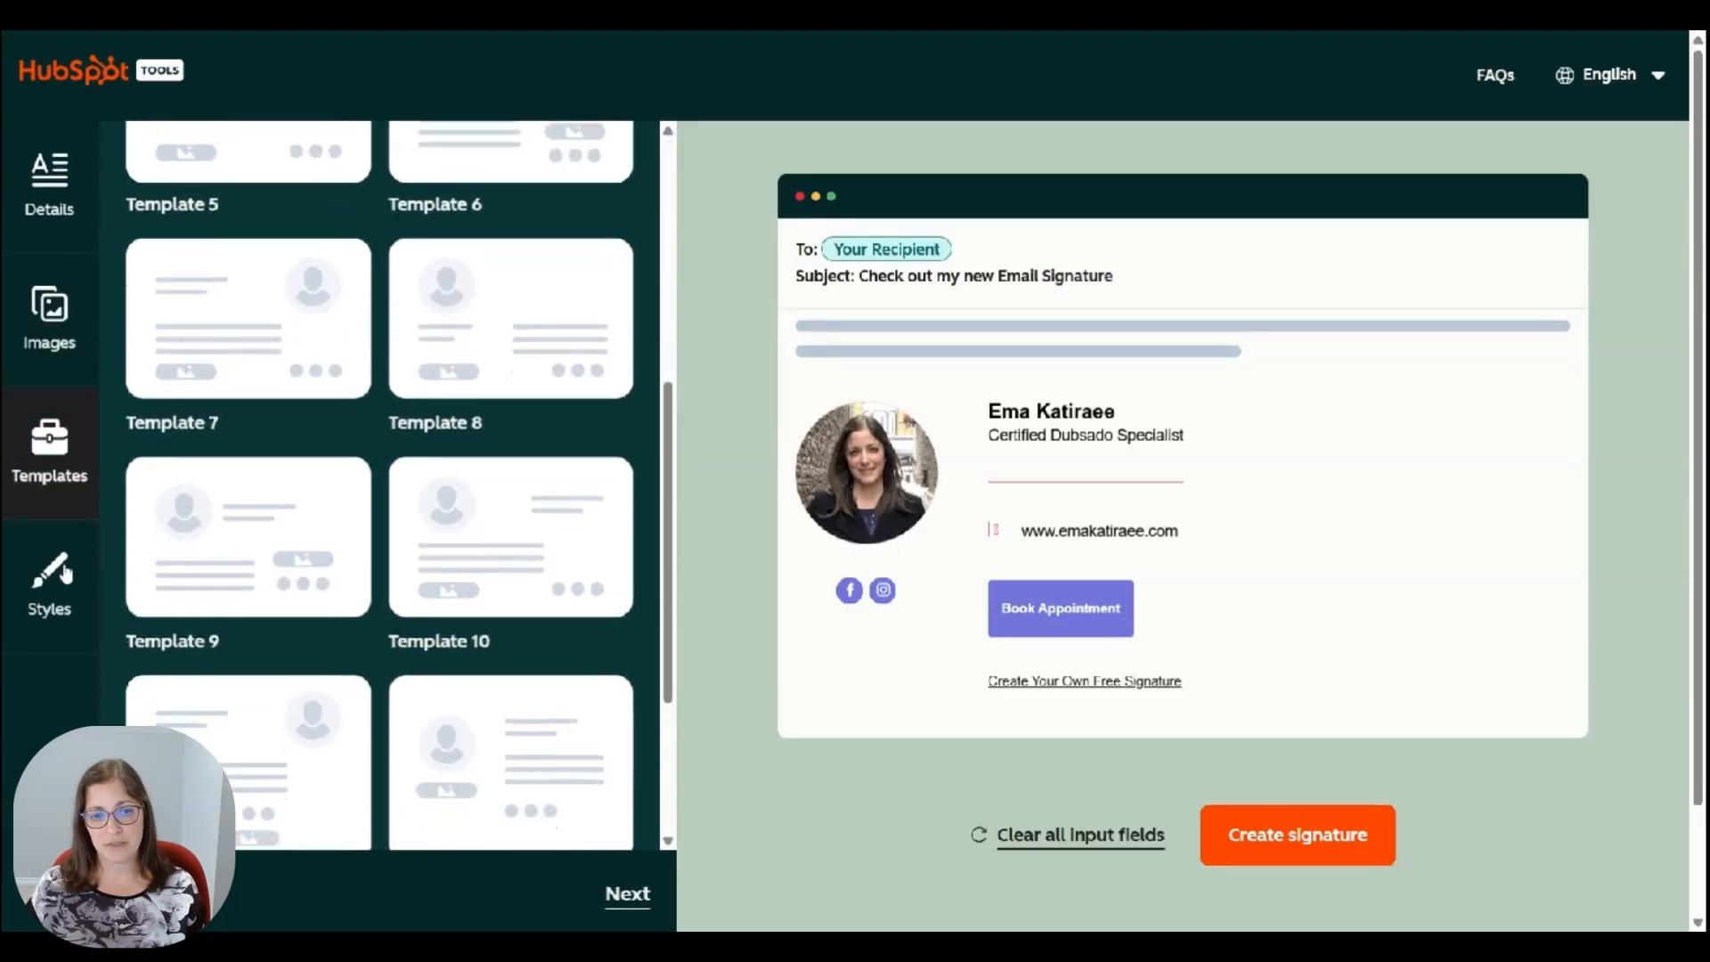
{"action": "left_click", "coordinate": [49, 583]}
{"action": "scroll", "coordinate": [401, 490], "scroll_direction": "down", "scroll_amount": 7}
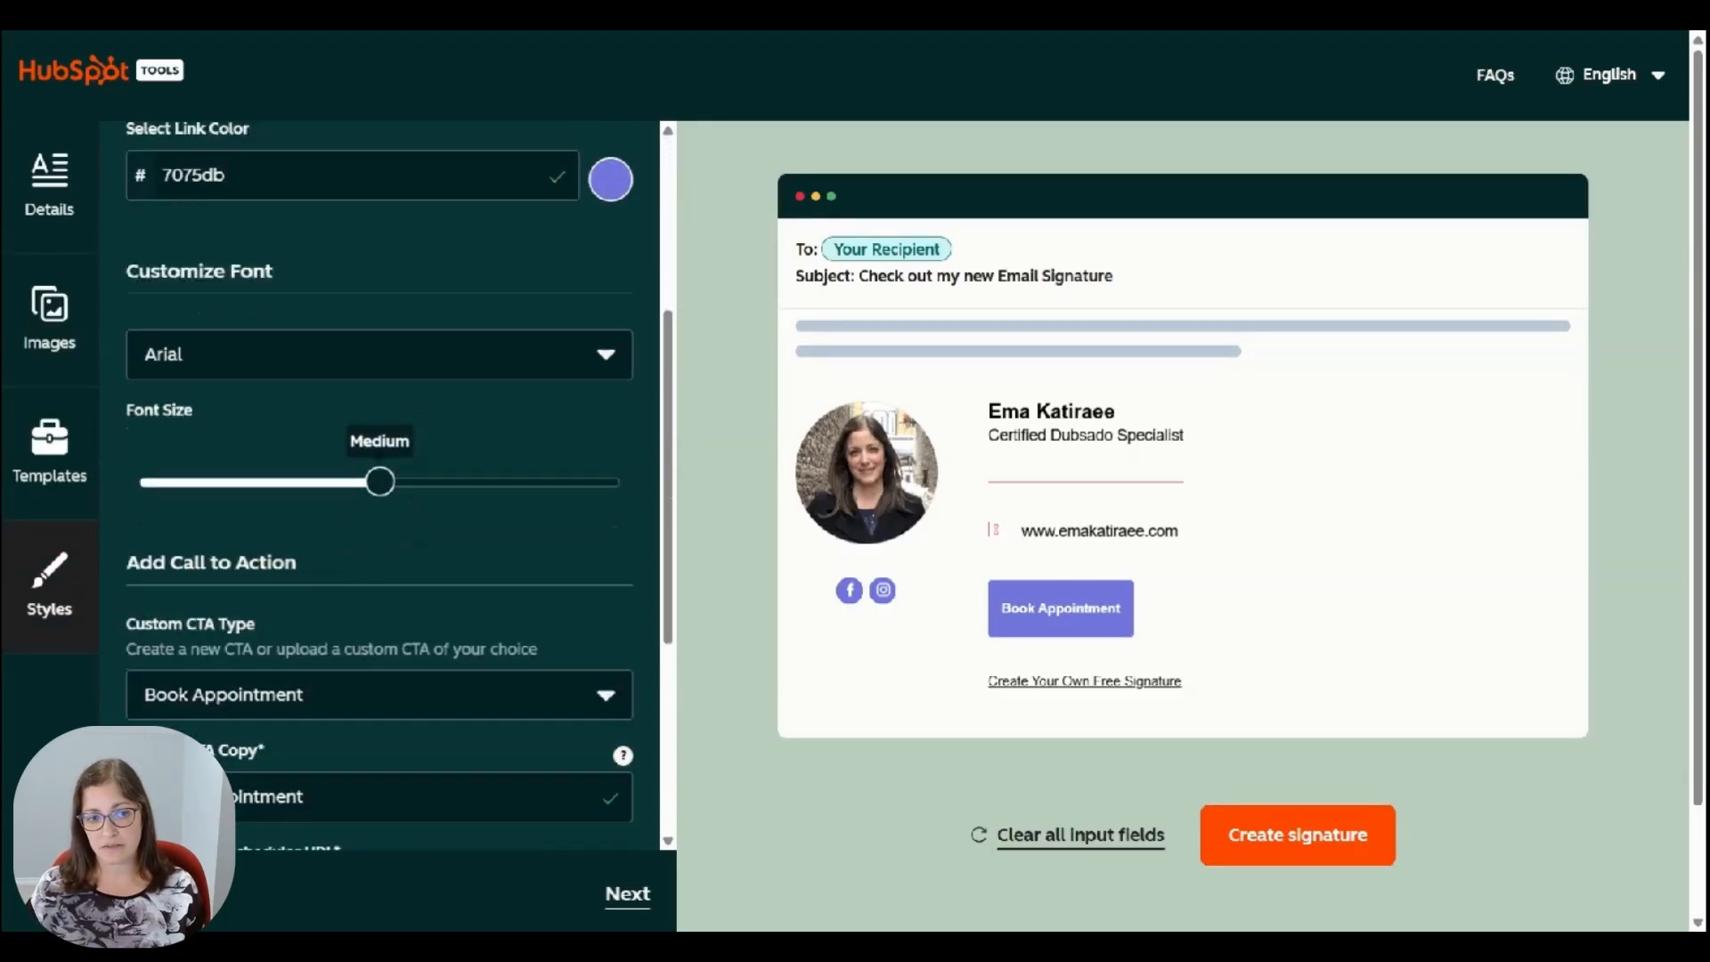
{"action": "scroll", "coordinate": [359, 476], "scroll_direction": "down", "scroll_amount": 3}
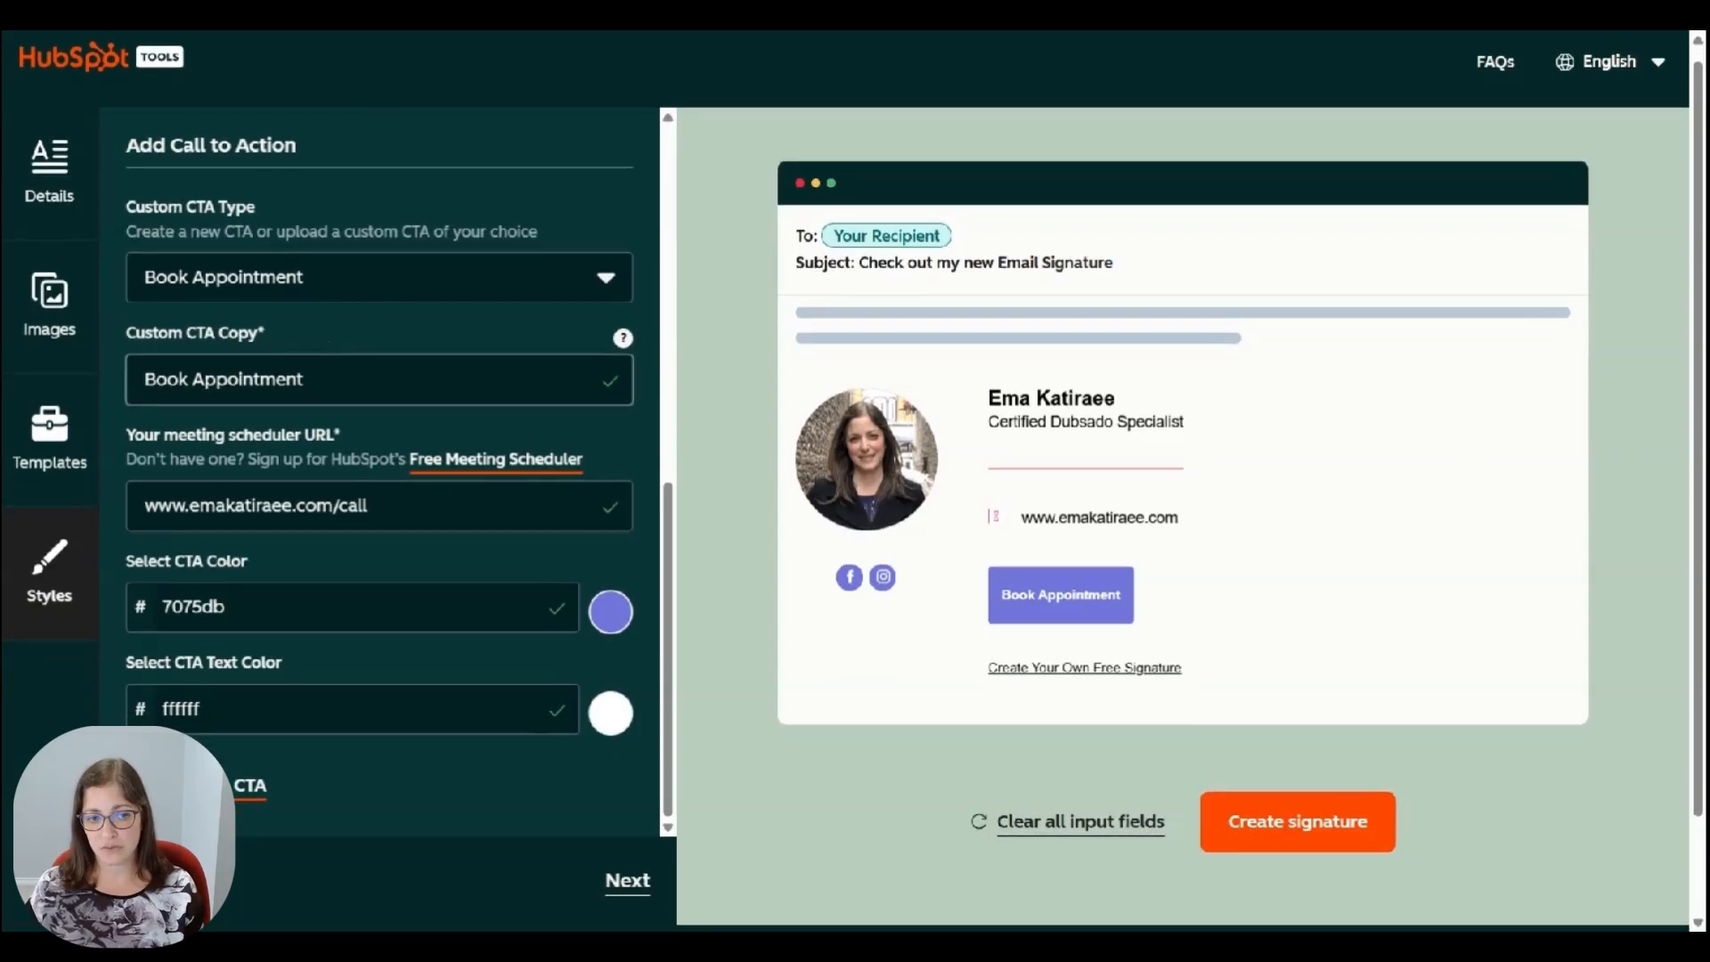
Create the signature and review the options for copying it or adding it to an email client
{"action": "left_click", "coordinate": [1297, 824]}
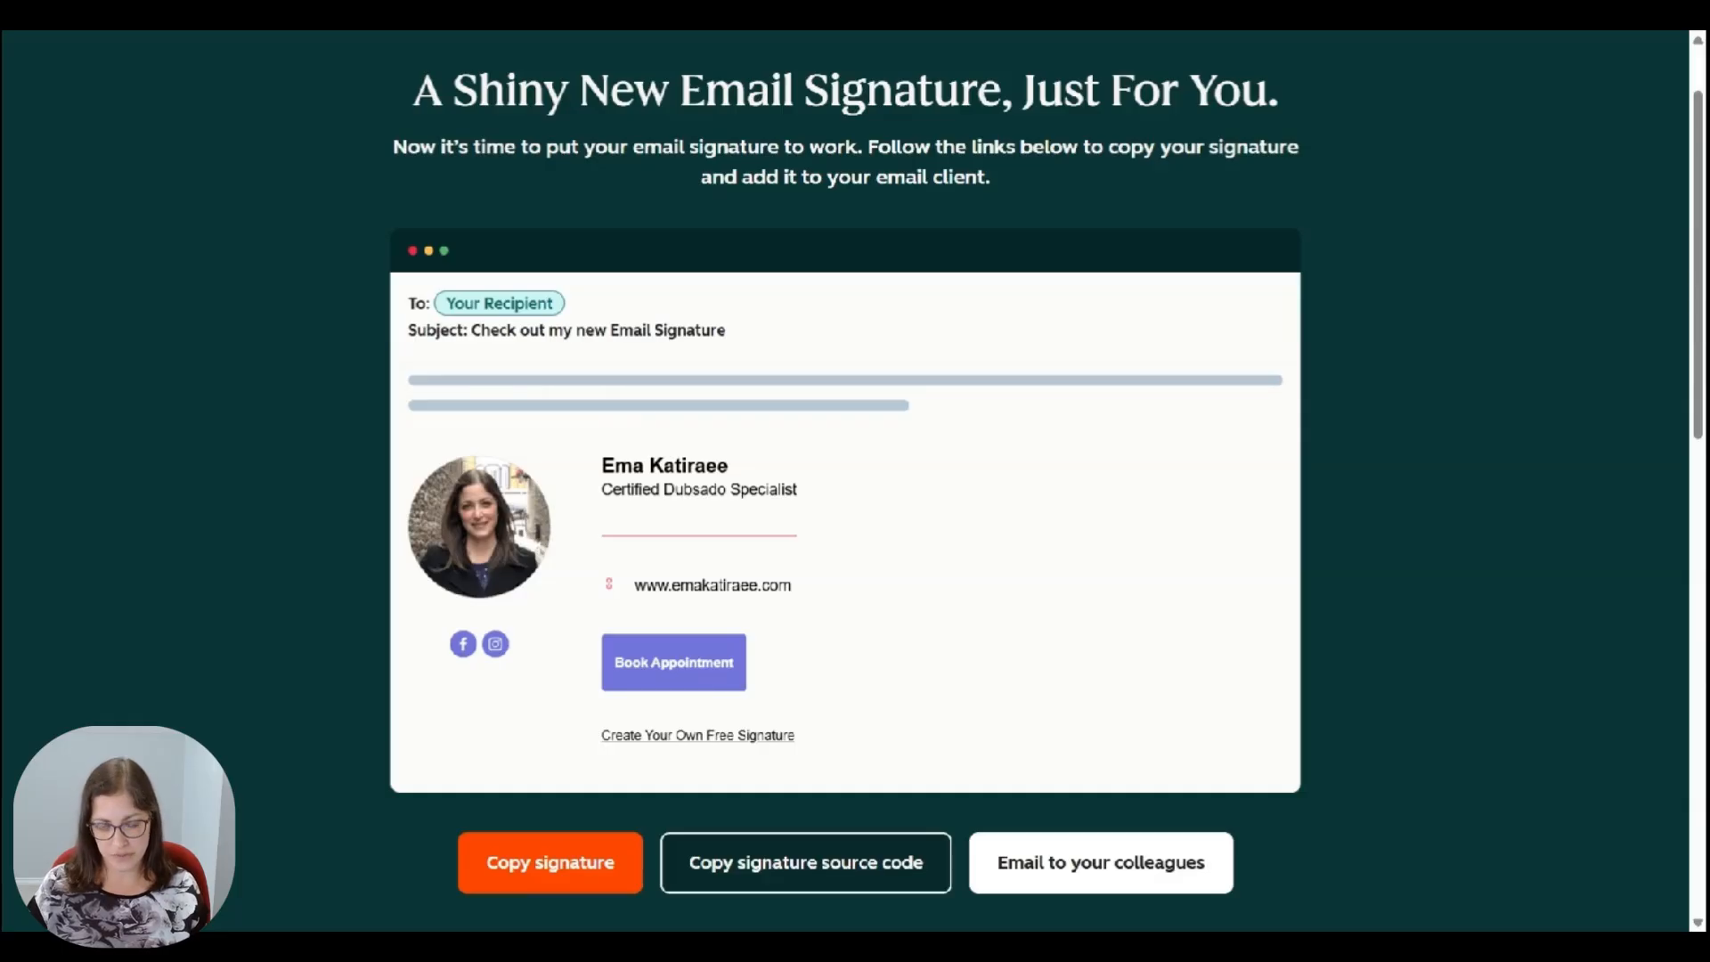
{"action": "scroll", "coordinate": [585, 863], "scroll_direction": "down", "scroll_amount": 4}
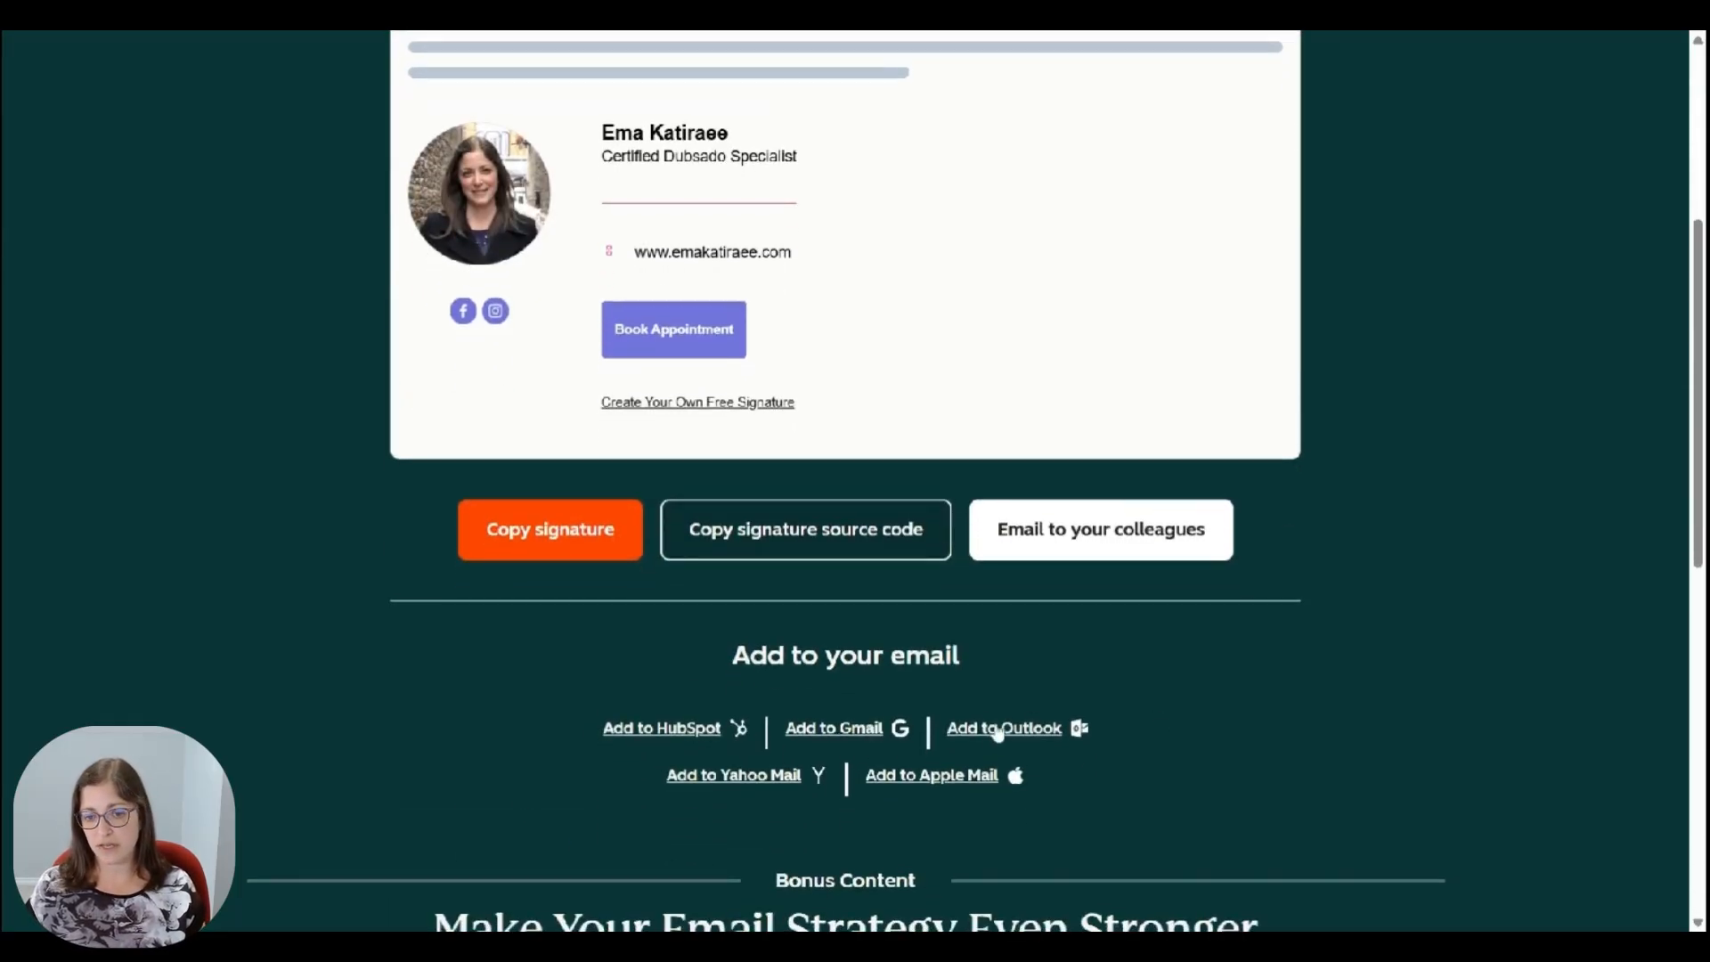
{"action": "scroll", "coordinate": [1425, 659], "scroll_direction": "up", "scroll_amount": 5}
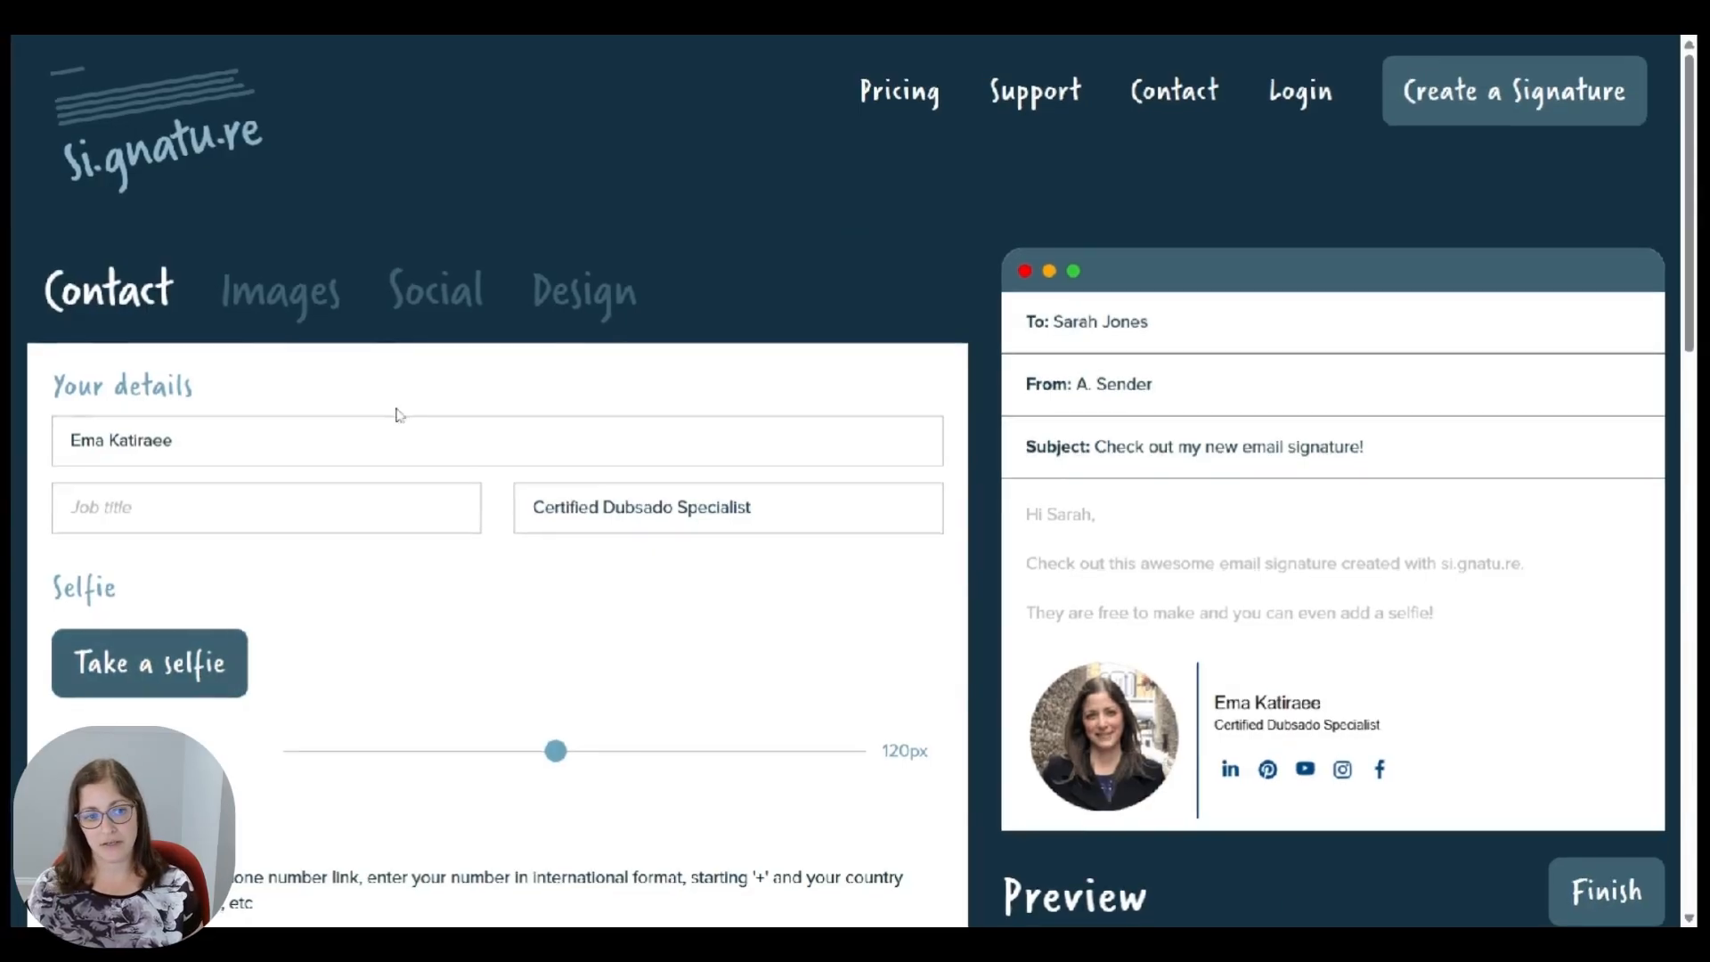
In the si.gnatu.re editor, examine the contact detail, selfie and address fields along with the logo image settings
{"action": "scroll", "coordinate": [392, 410], "scroll_direction": "down", "scroll_amount": 4}
{"action": "scroll", "coordinate": [189, 357], "scroll_direction": "up", "scroll_amount": 4}
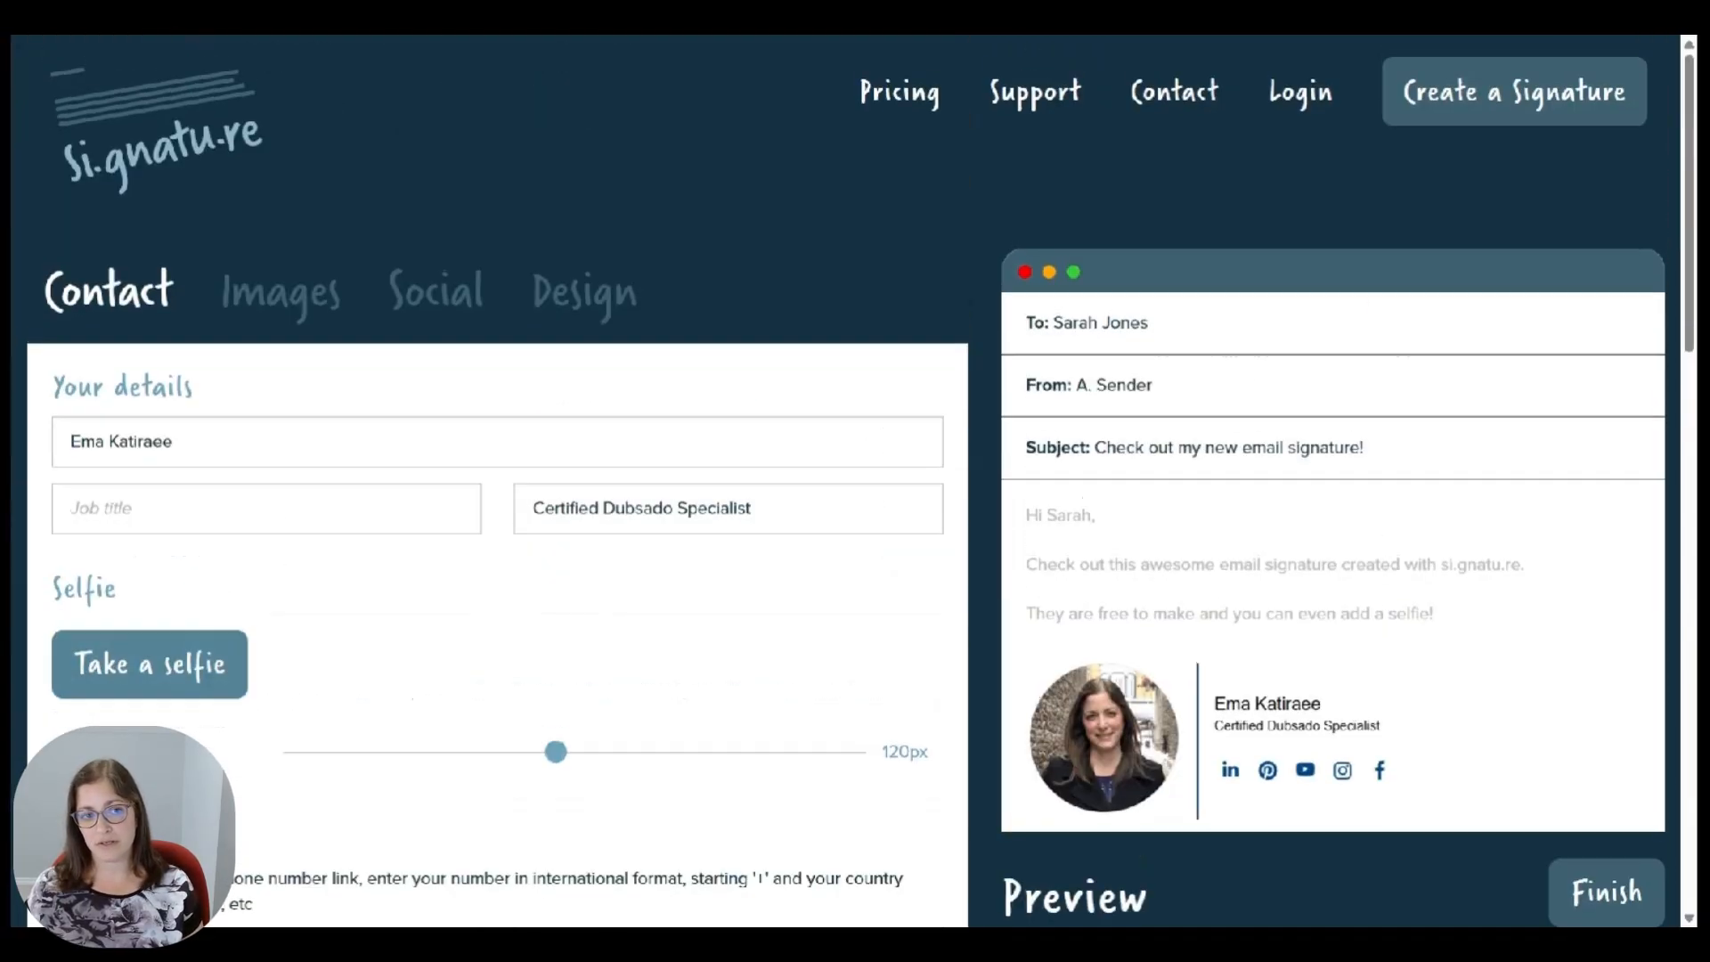
{"action": "left_click", "coordinate": [290, 301]}
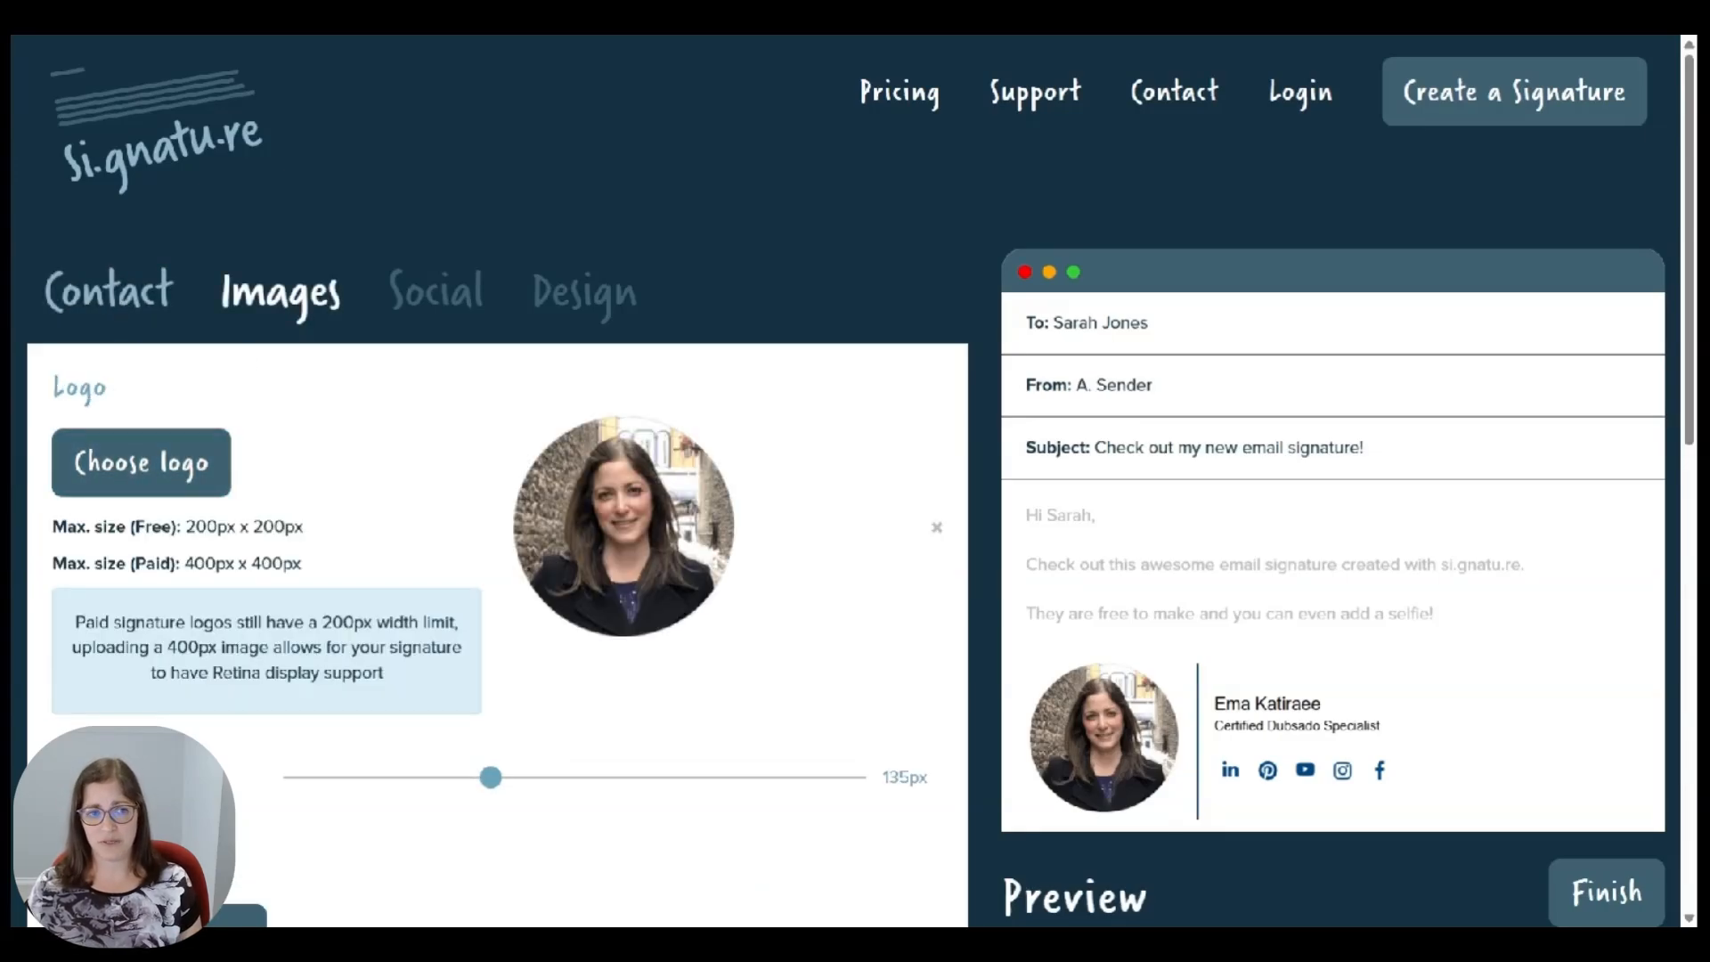
{"action": "left_click", "coordinate": [109, 290]}
{"action": "scroll", "coordinate": [477, 489], "scroll_direction": "down", "scroll_amount": 4}
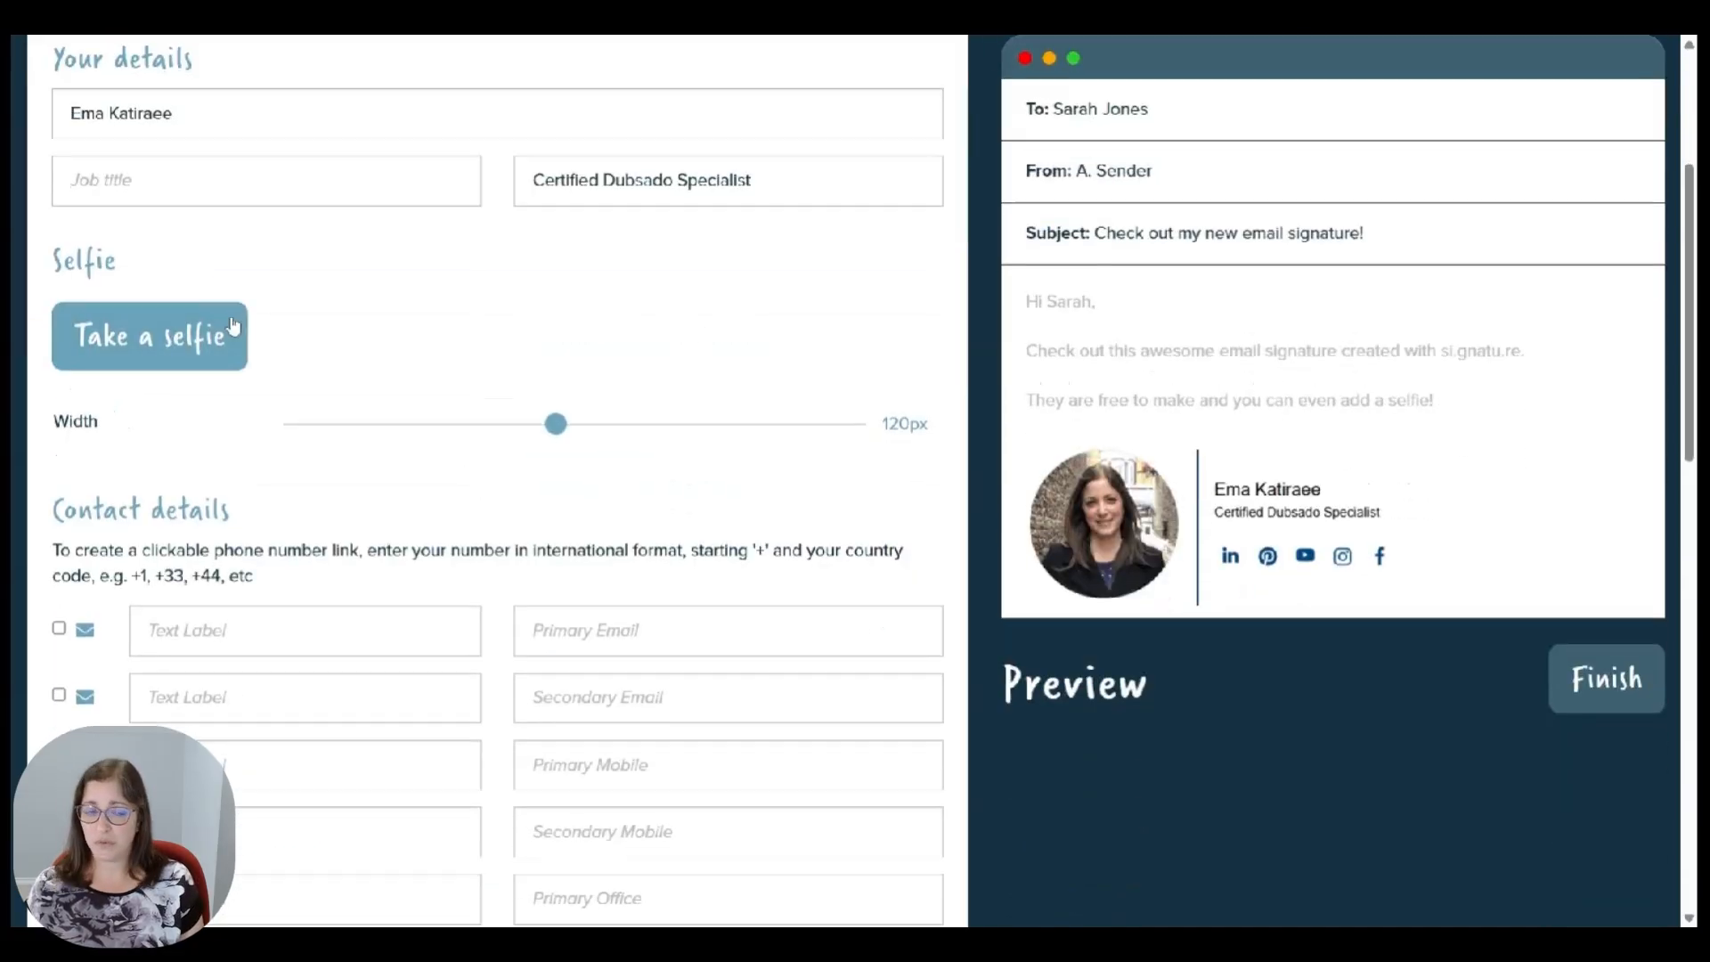
{"action": "scroll", "coordinate": [439, 385], "scroll_direction": "down", "scroll_amount": 3}
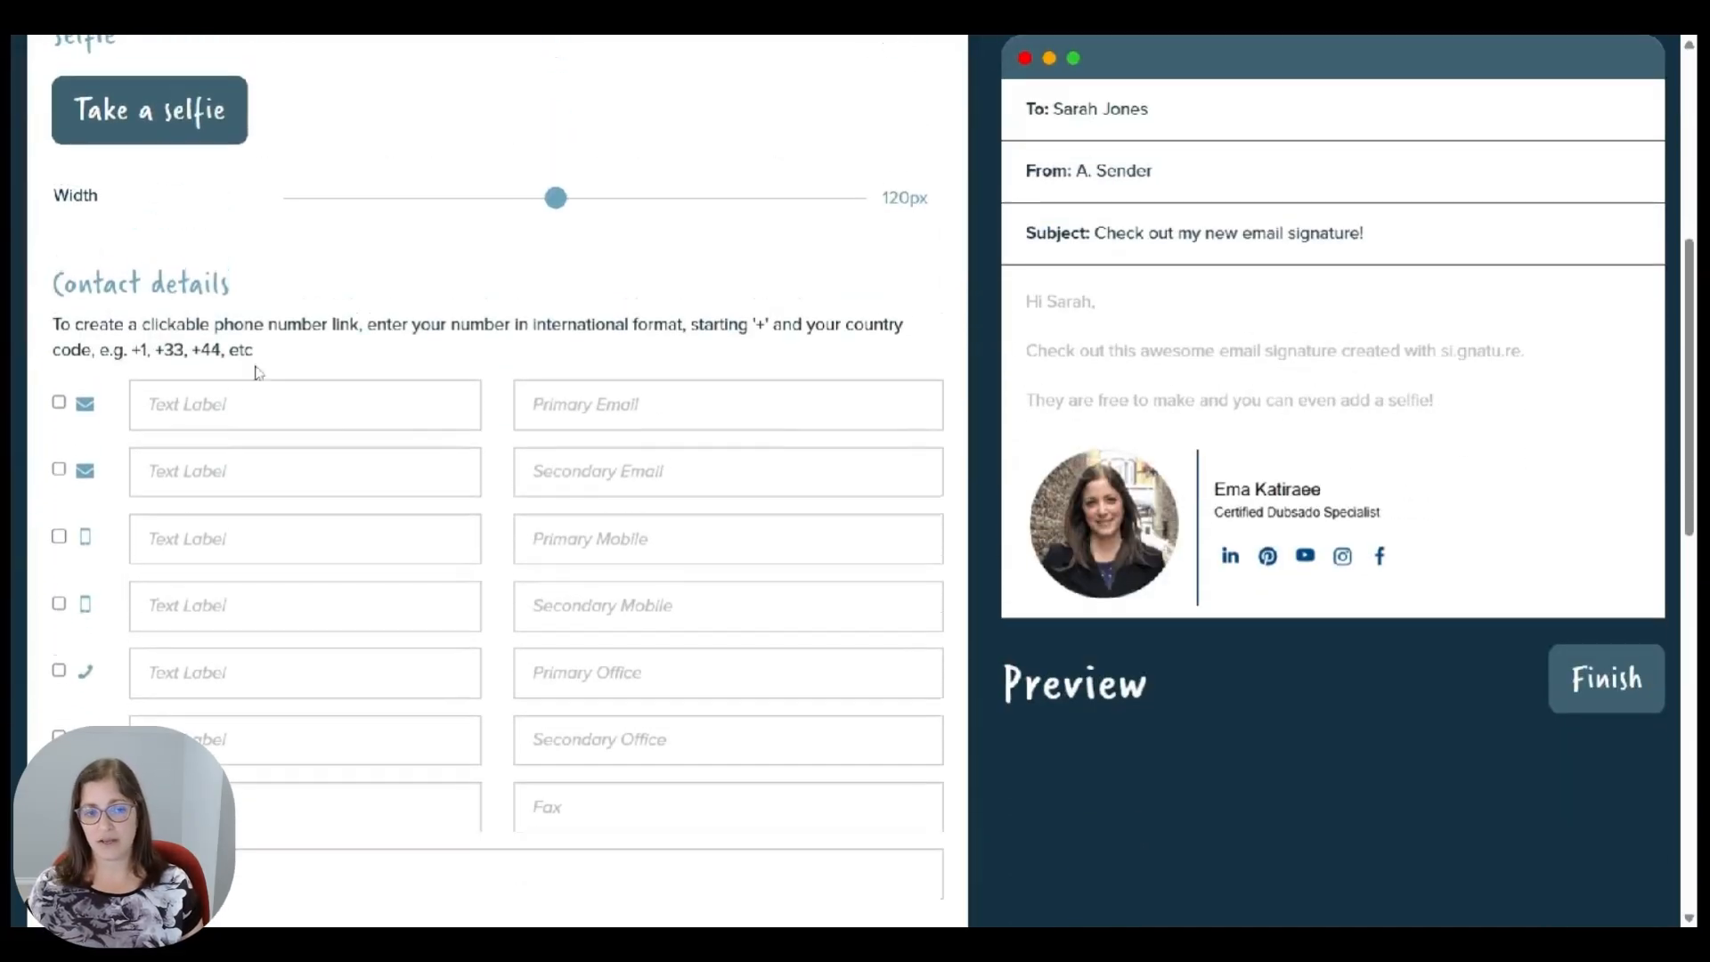
{"action": "scroll", "coordinate": [259, 374], "scroll_direction": "up", "scroll_amount": 1}
{"action": "scroll", "coordinate": [278, 574], "scroll_direction": "down", "scroll_amount": 10}
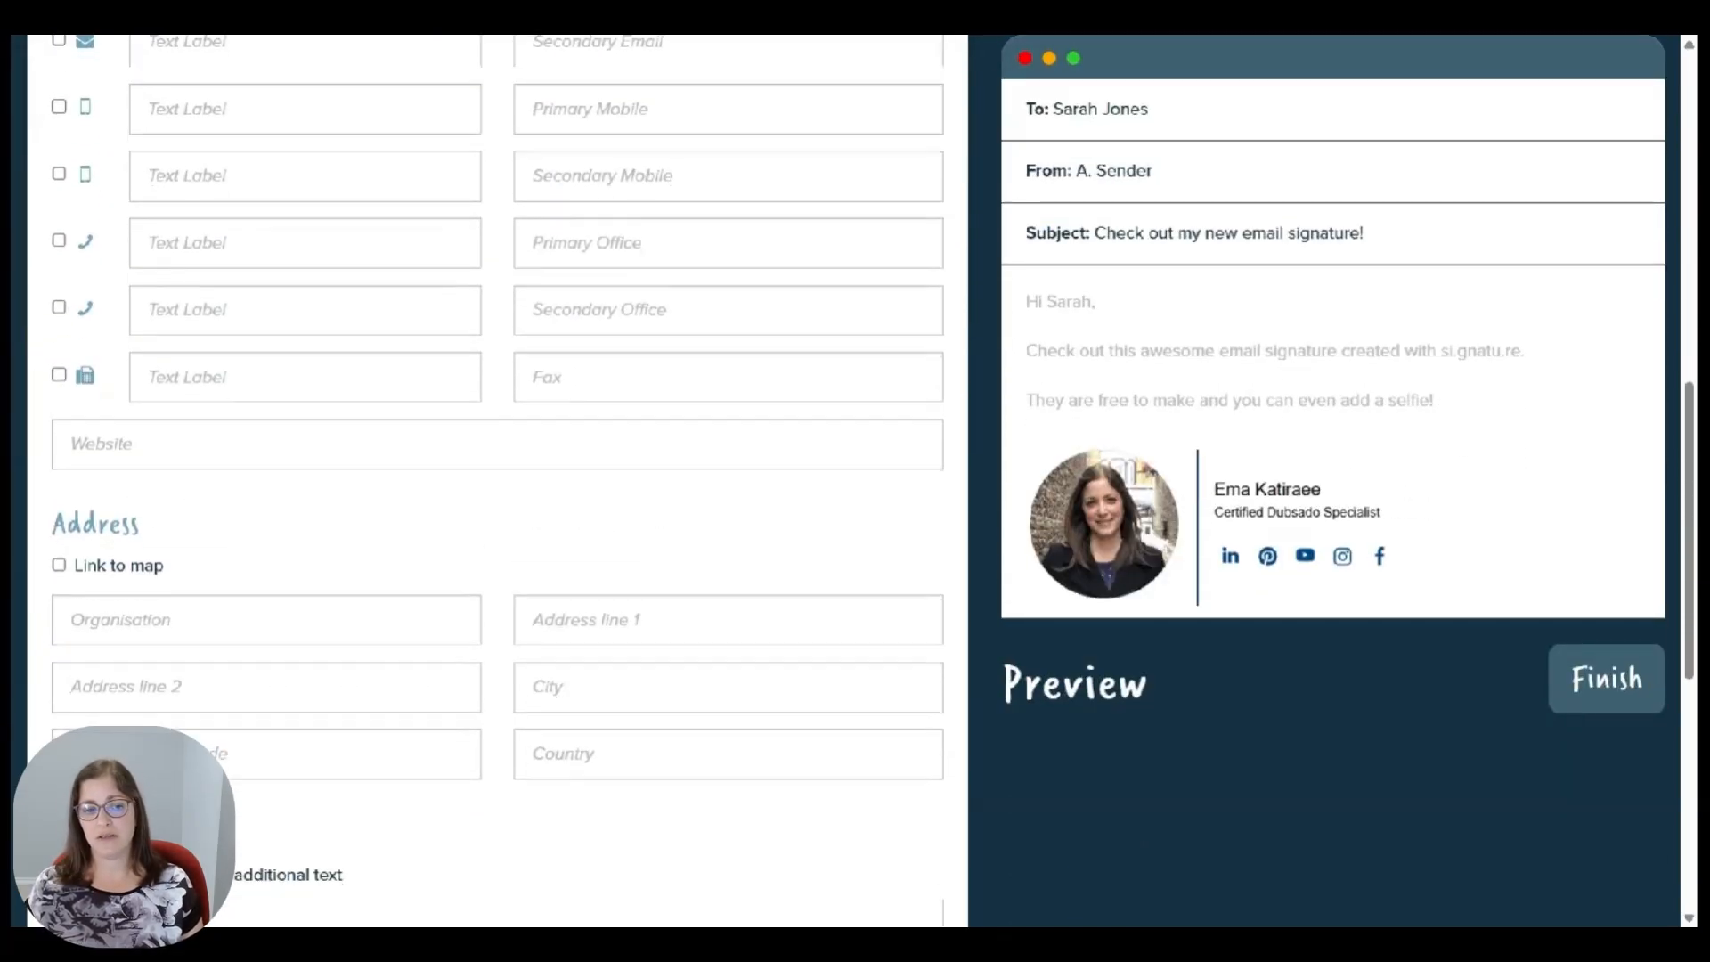
{"action": "scroll", "coordinate": [278, 574], "scroll_direction": "up", "scroll_amount": 15}
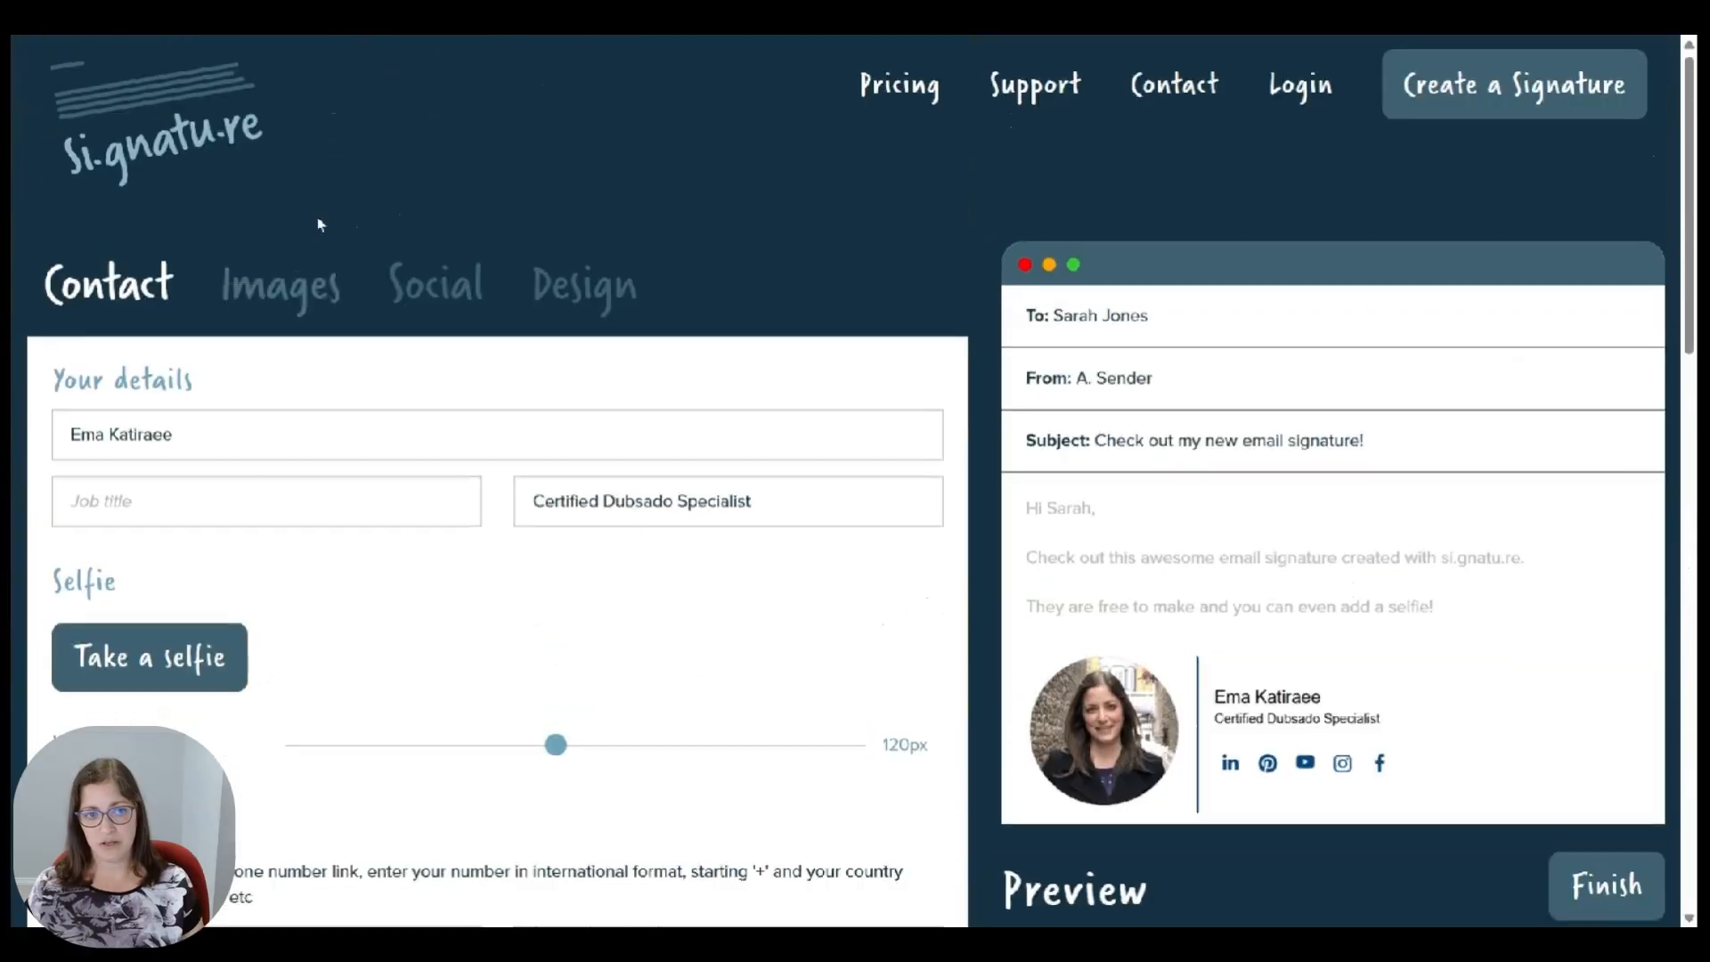
Look through the social media profile links that the signature can include, from LinkedIn to Zillow
{"action": "left_click", "coordinate": [385, 299]}
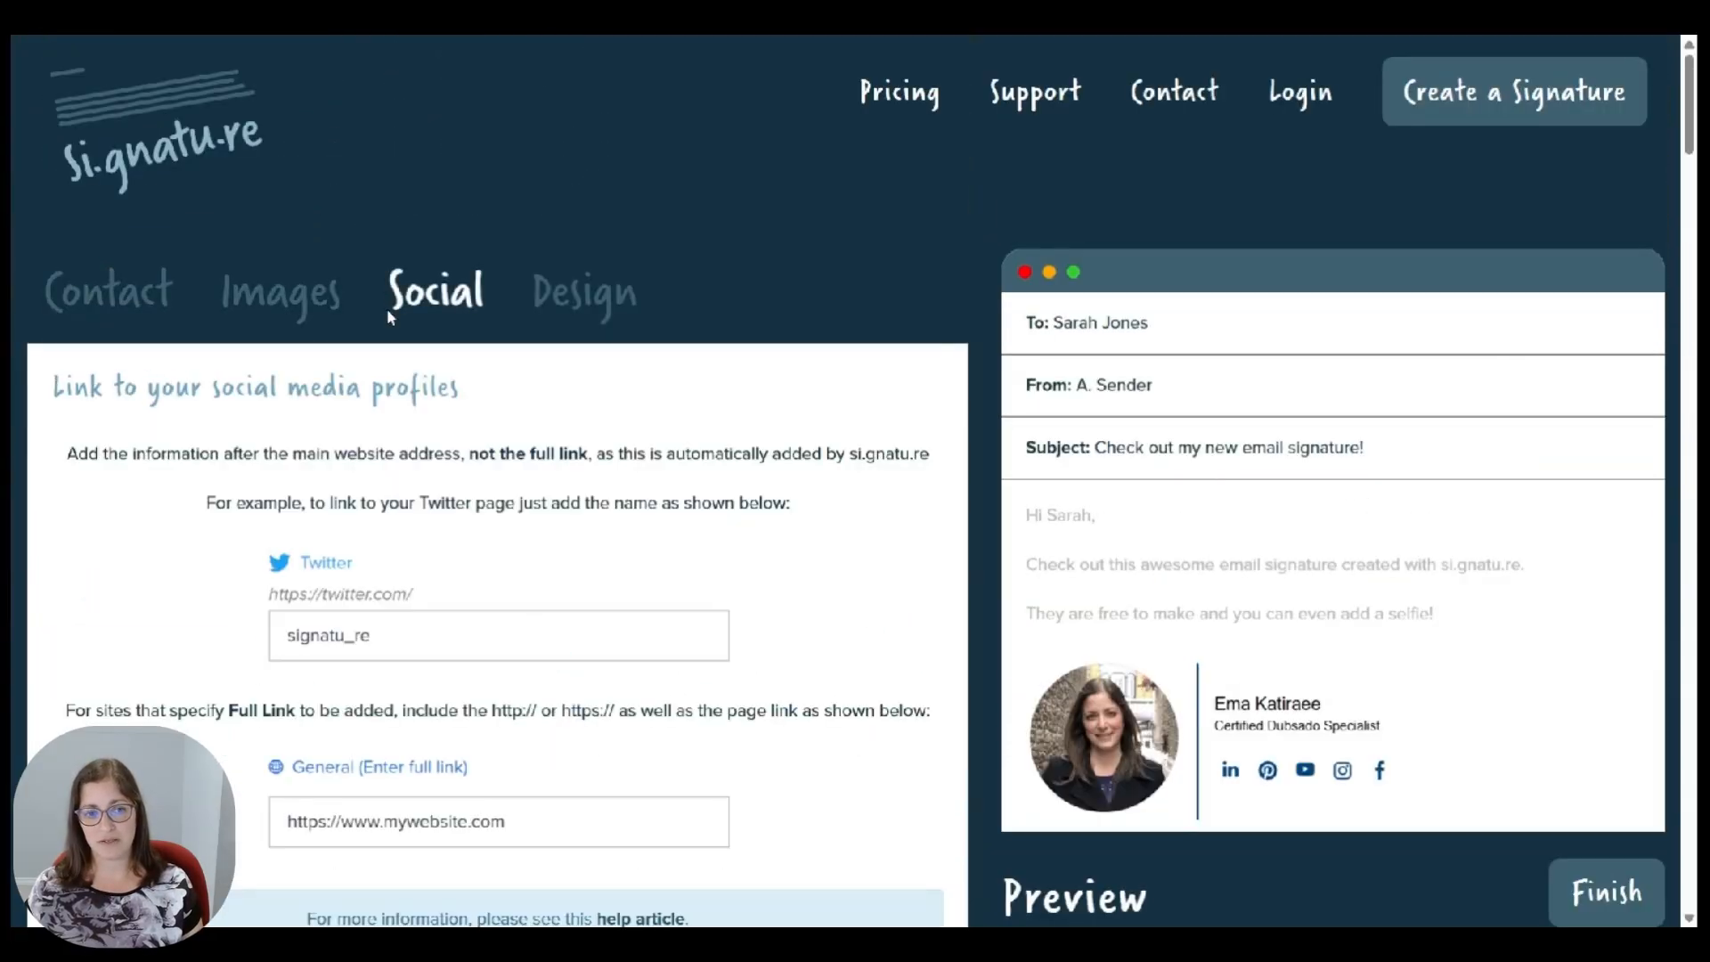
{"action": "scroll", "coordinate": [387, 308], "scroll_direction": "down", "scroll_amount": 7}
{"action": "scroll", "coordinate": [415, 457], "scroll_direction": "down", "scroll_amount": 15}
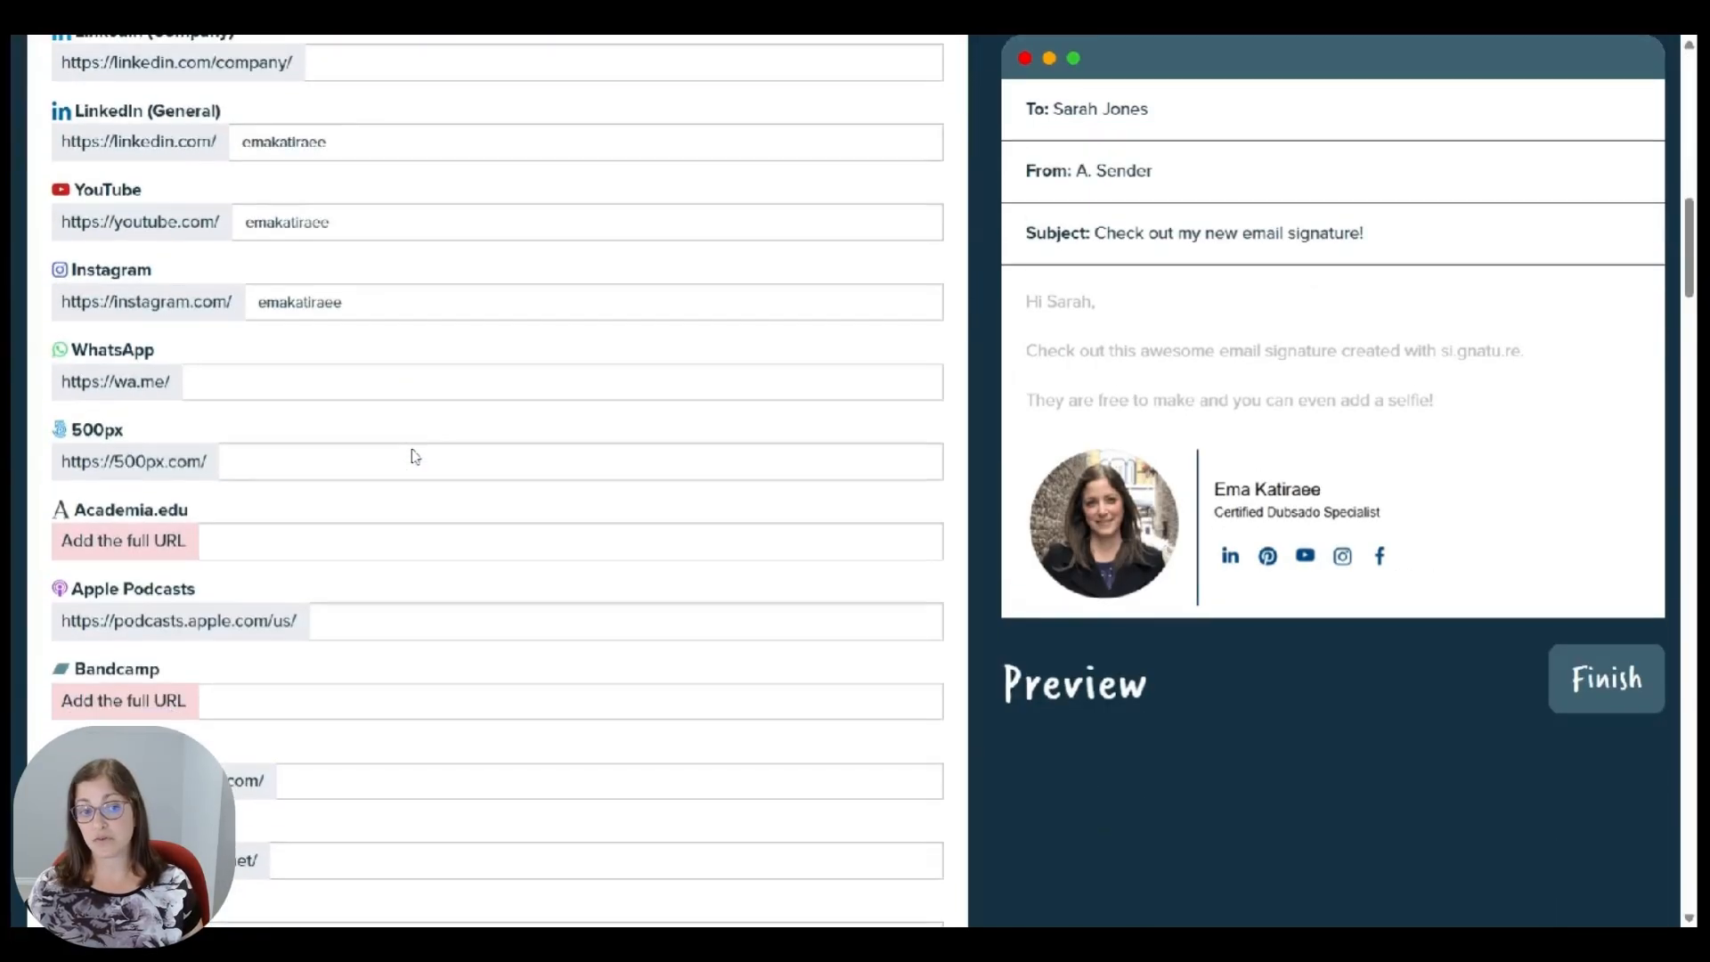
{"action": "scroll", "coordinate": [415, 457], "scroll_direction": "down", "scroll_amount": 5}
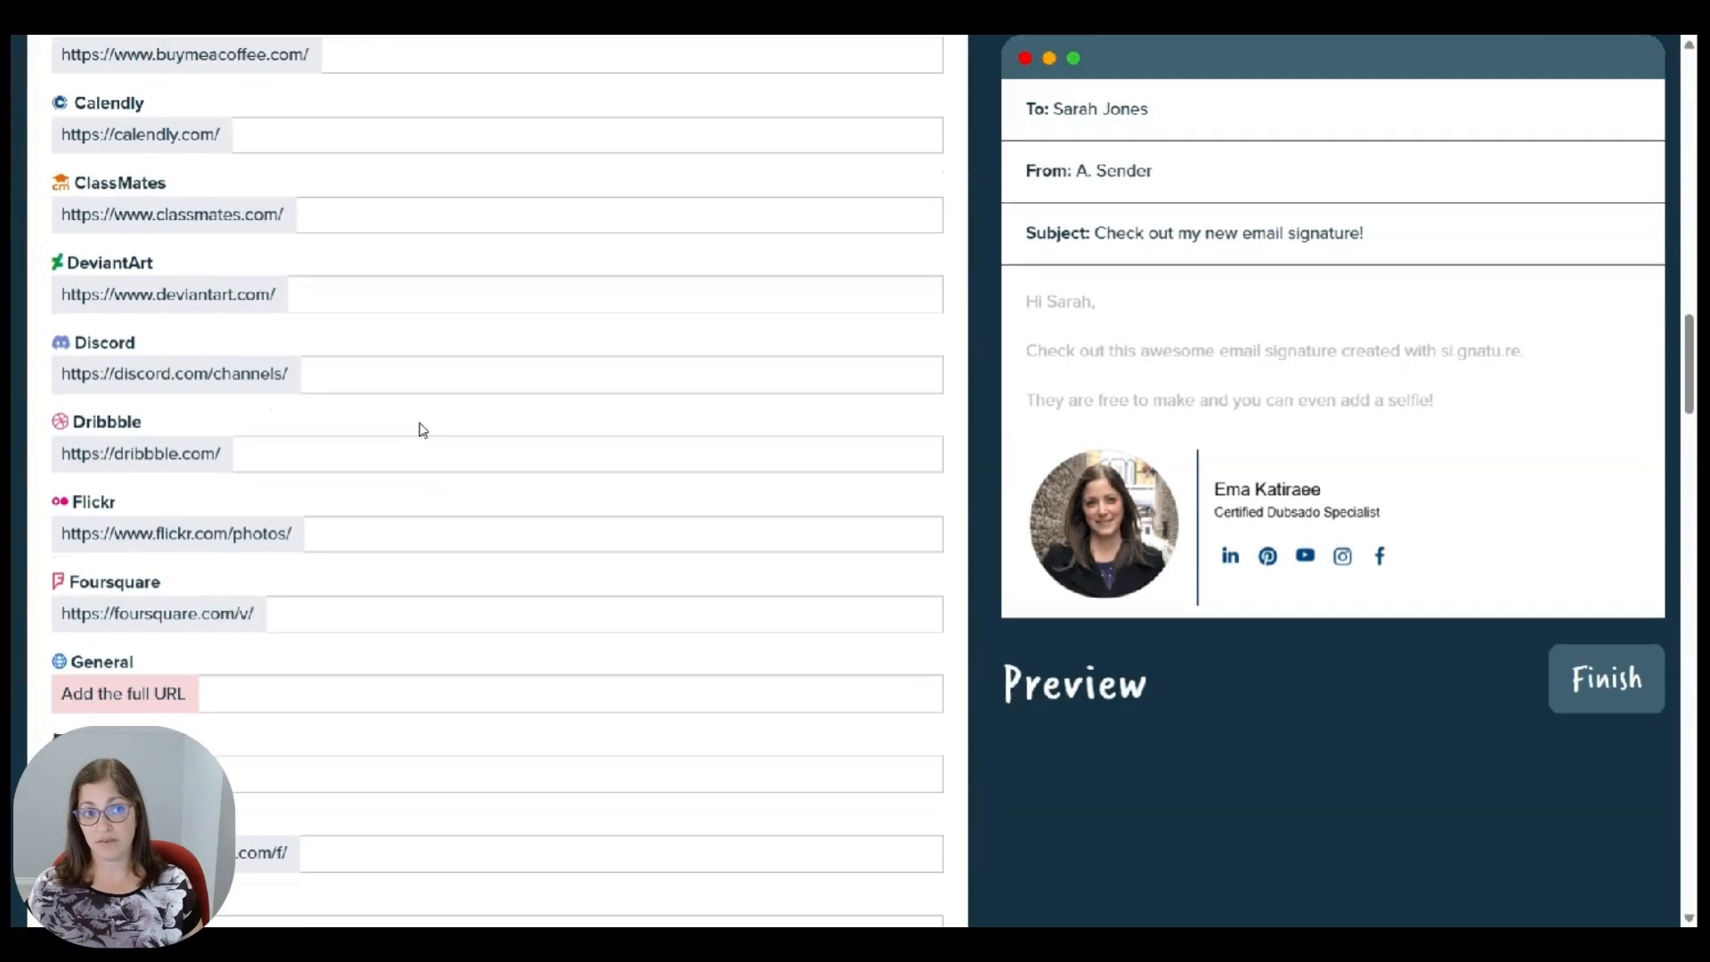
{"action": "scroll", "coordinate": [424, 434], "scroll_direction": "down", "scroll_amount": 20}
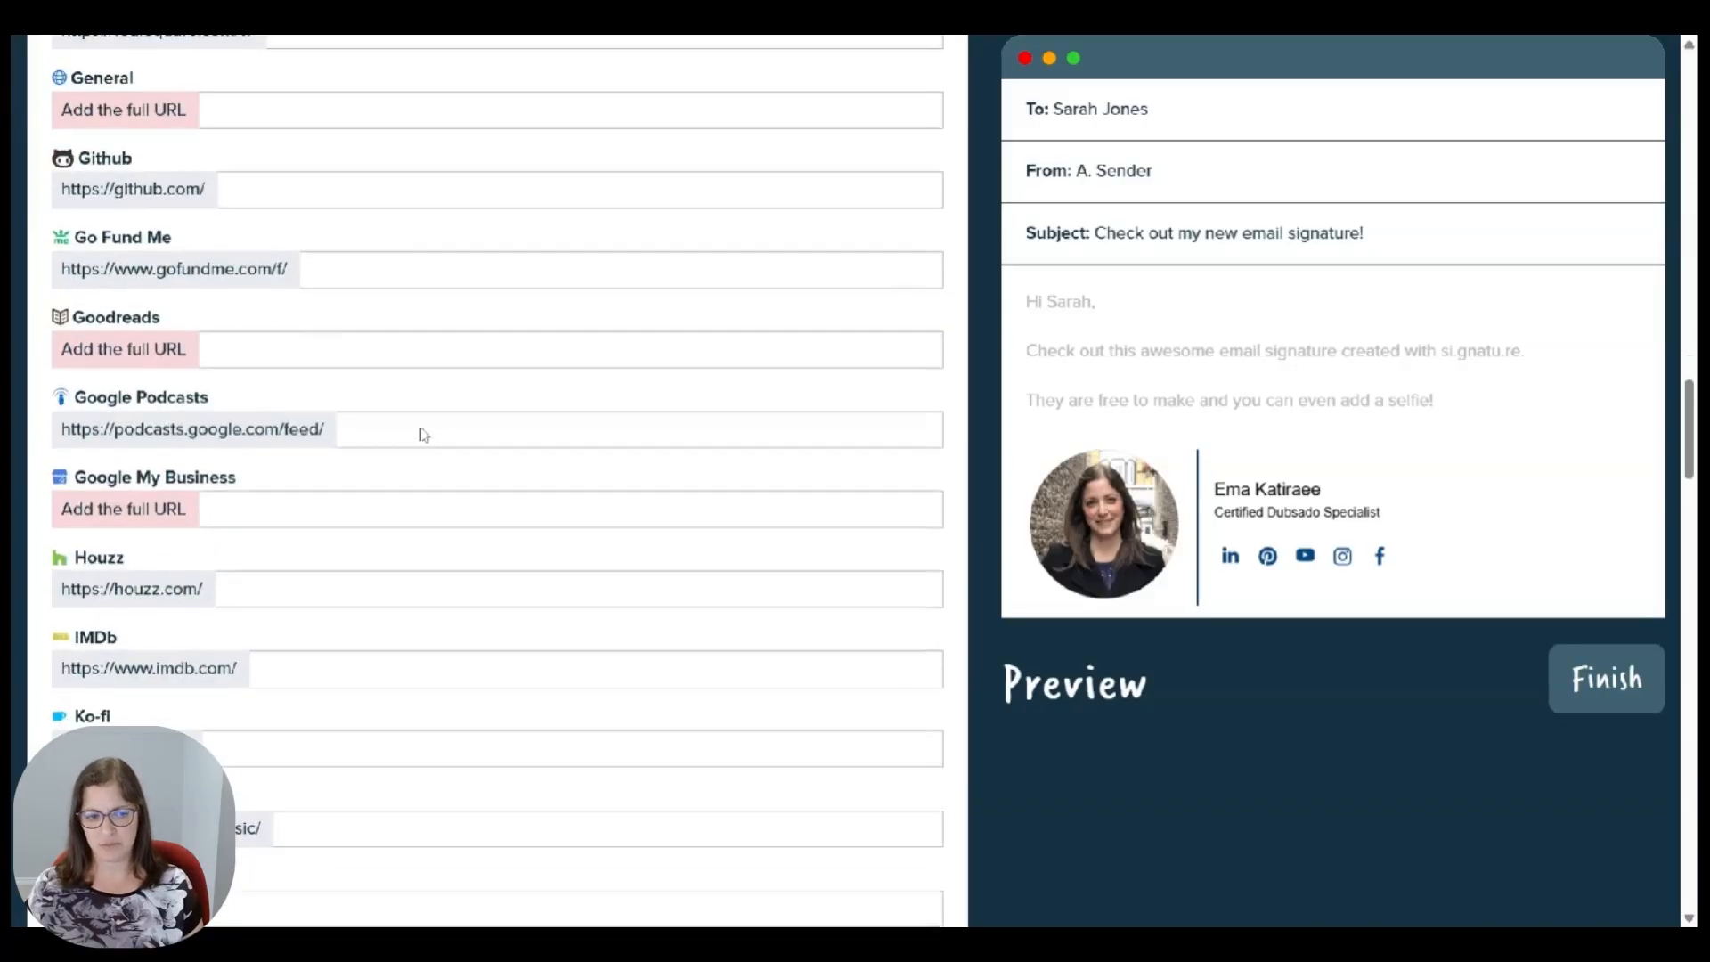
{"action": "scroll", "coordinate": [424, 434], "scroll_direction": "down", "scroll_amount": 8}
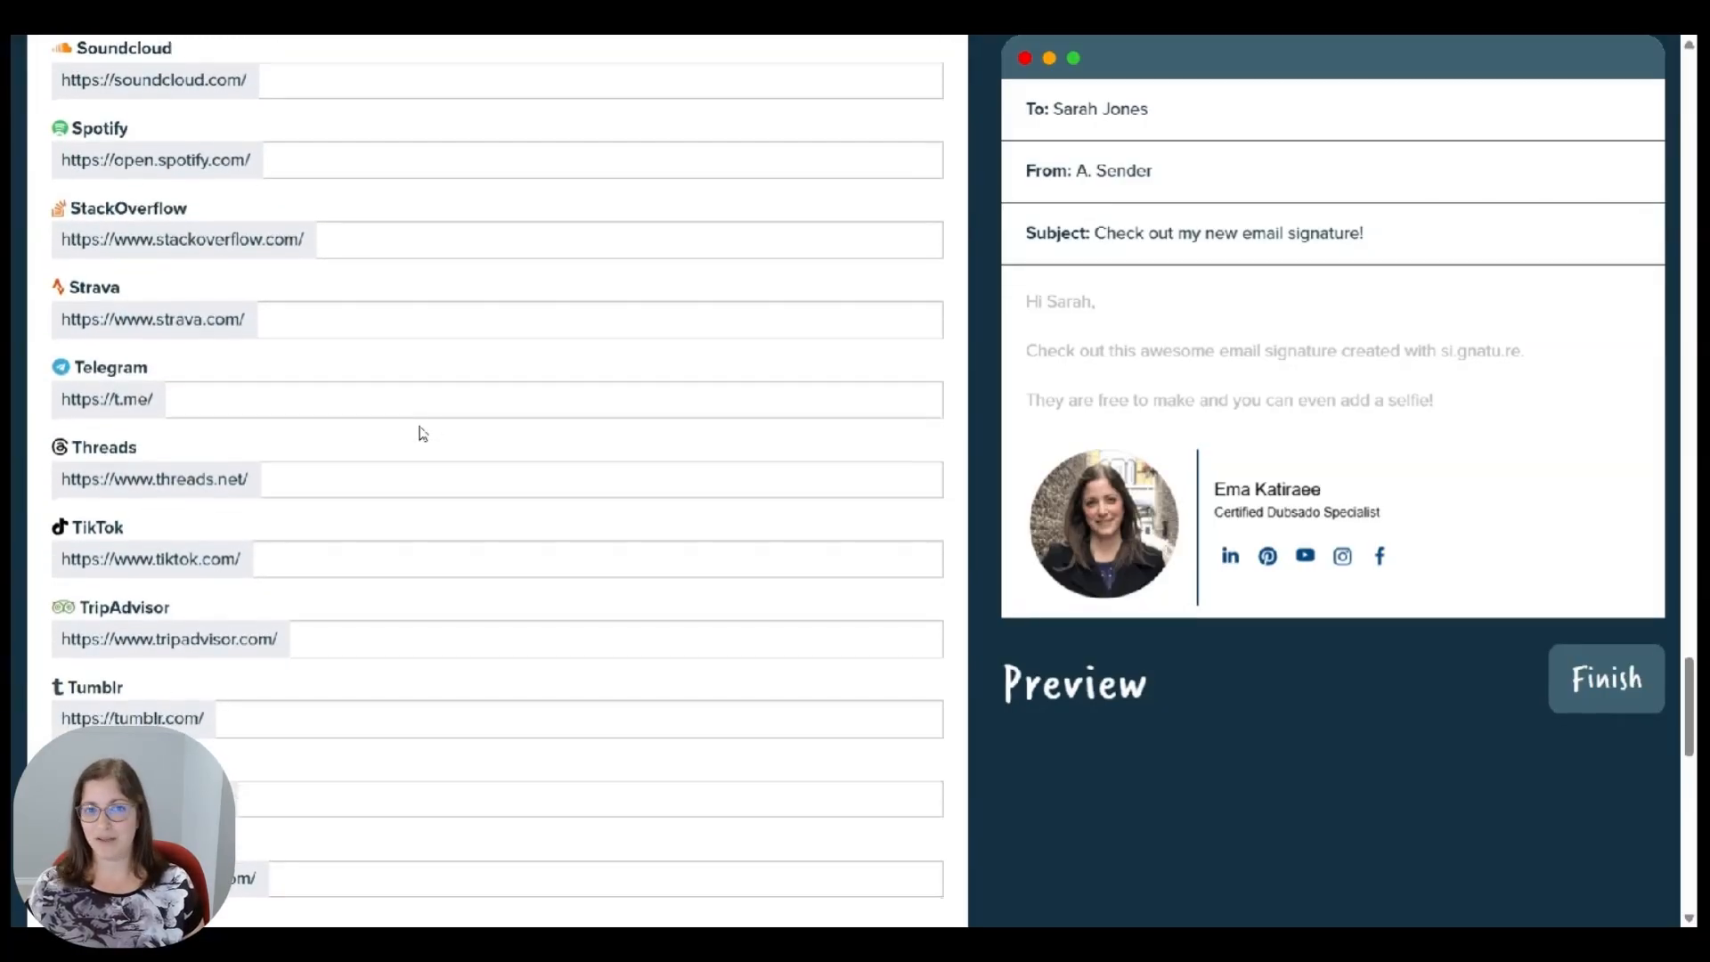
{"action": "scroll", "coordinate": [423, 434], "scroll_direction": "up", "scroll_amount": 6}
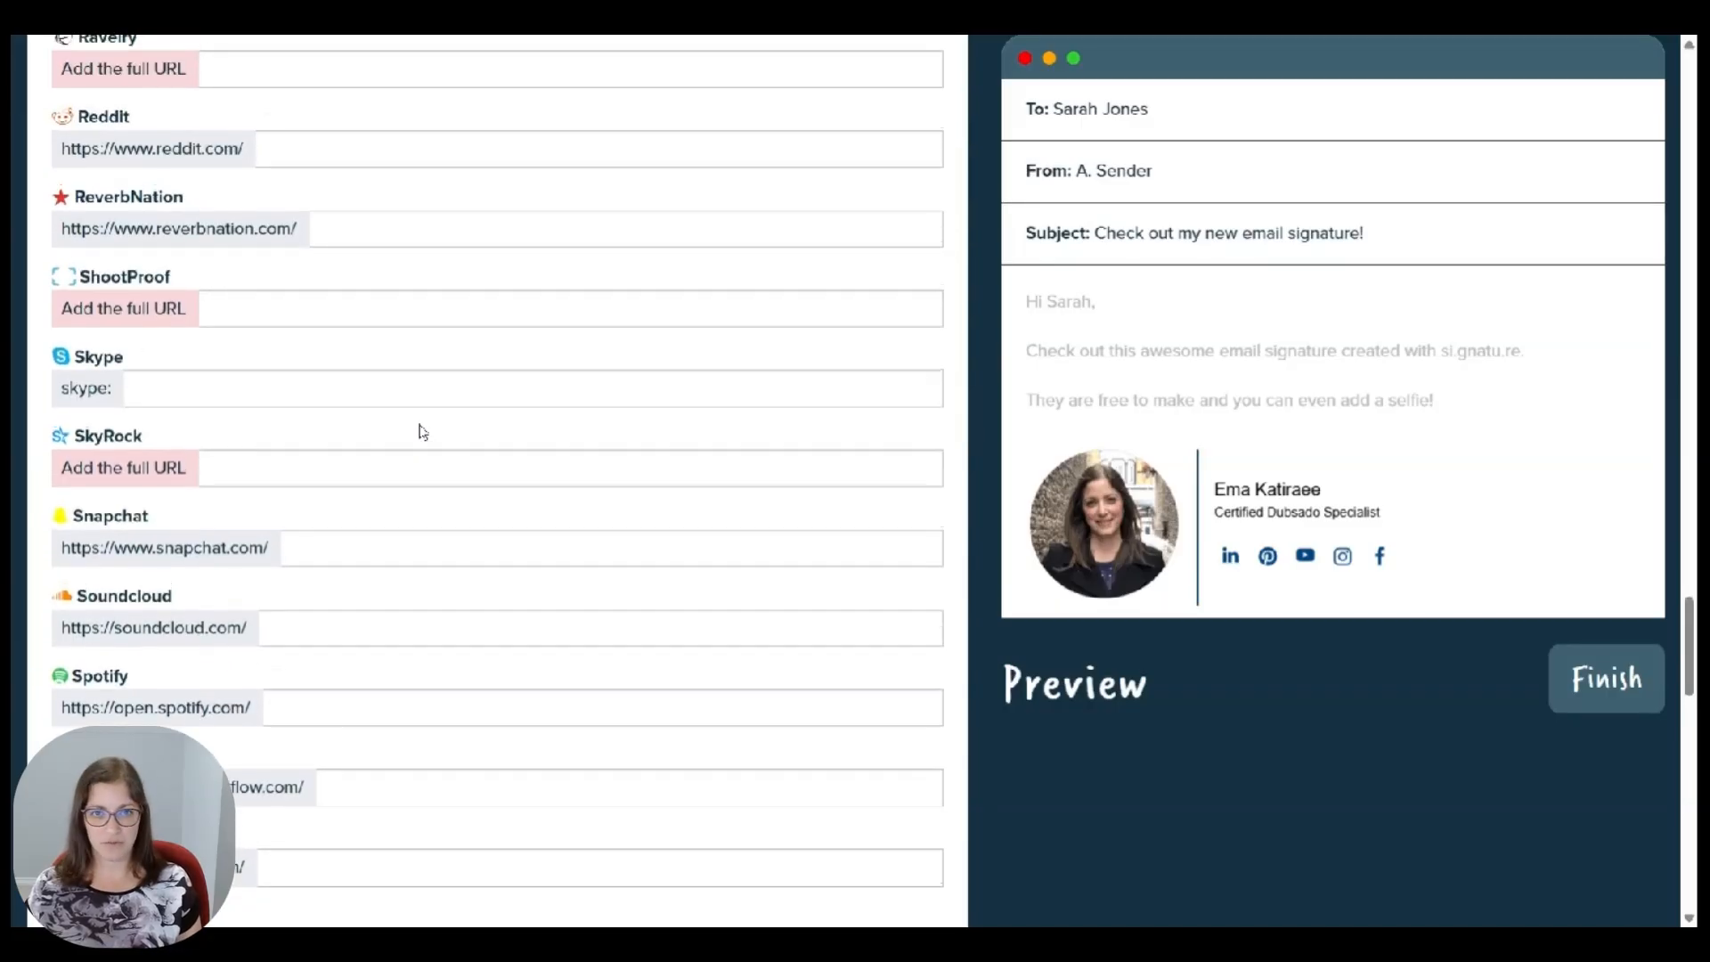
{"action": "scroll", "coordinate": [423, 434], "scroll_direction": "down", "scroll_amount": 16}
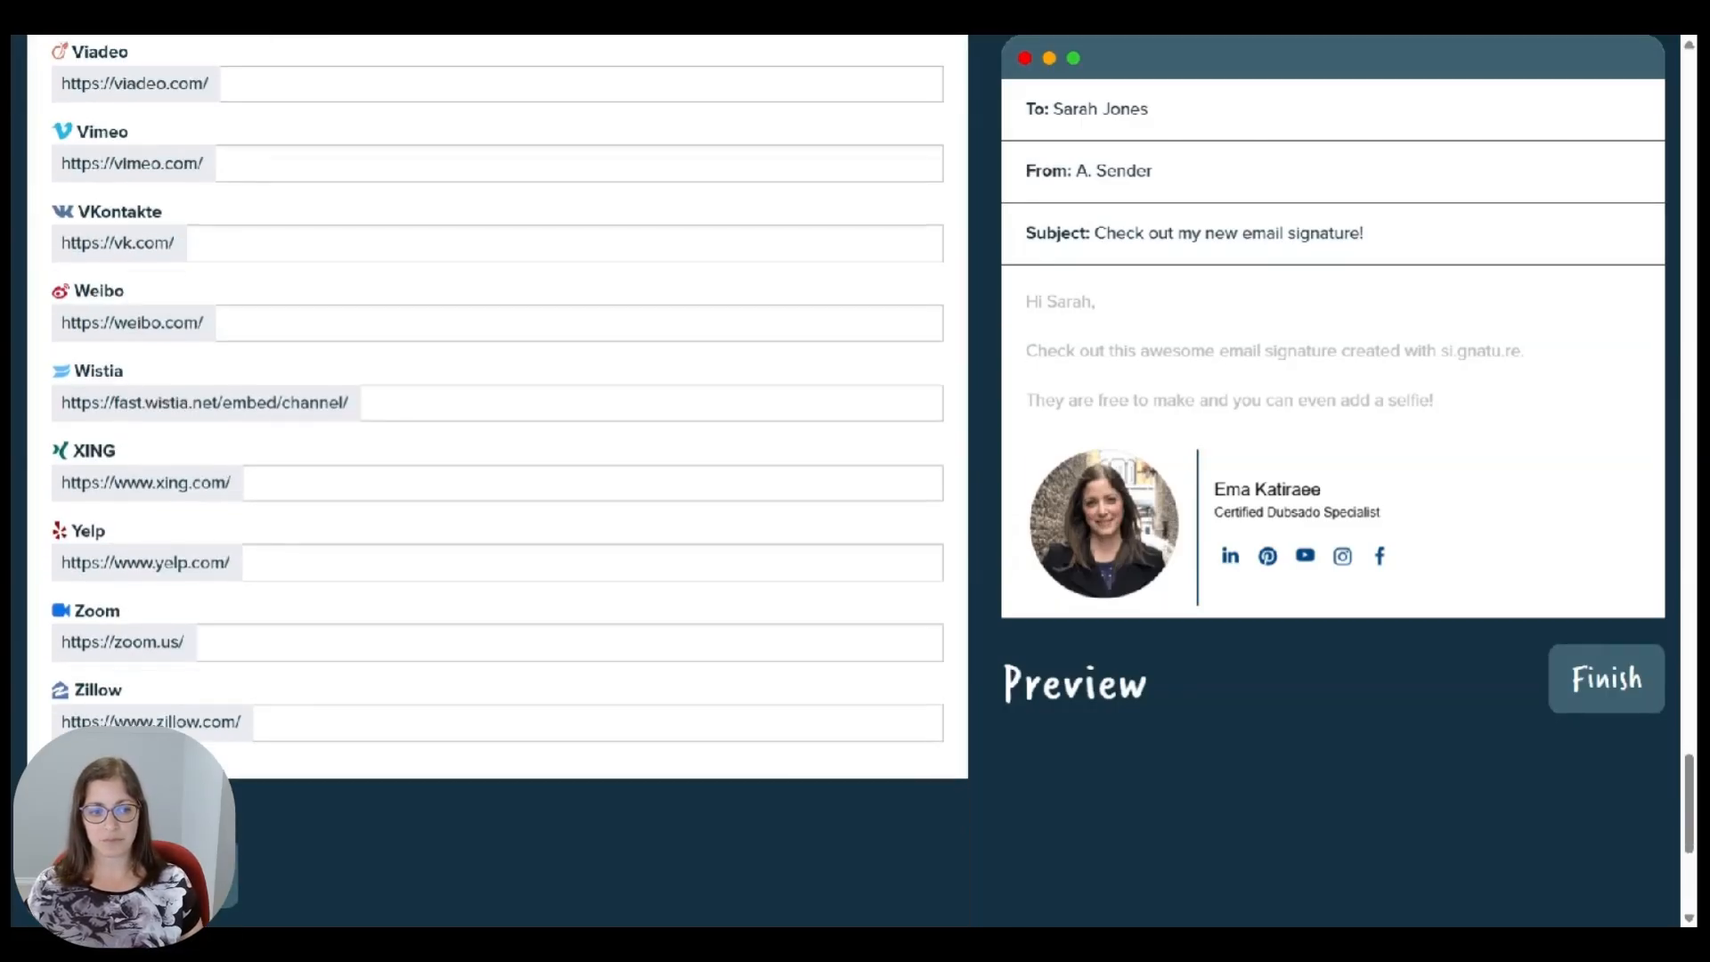
{"action": "scroll", "coordinate": [423, 434], "scroll_direction": "up", "scroll_amount": 5}
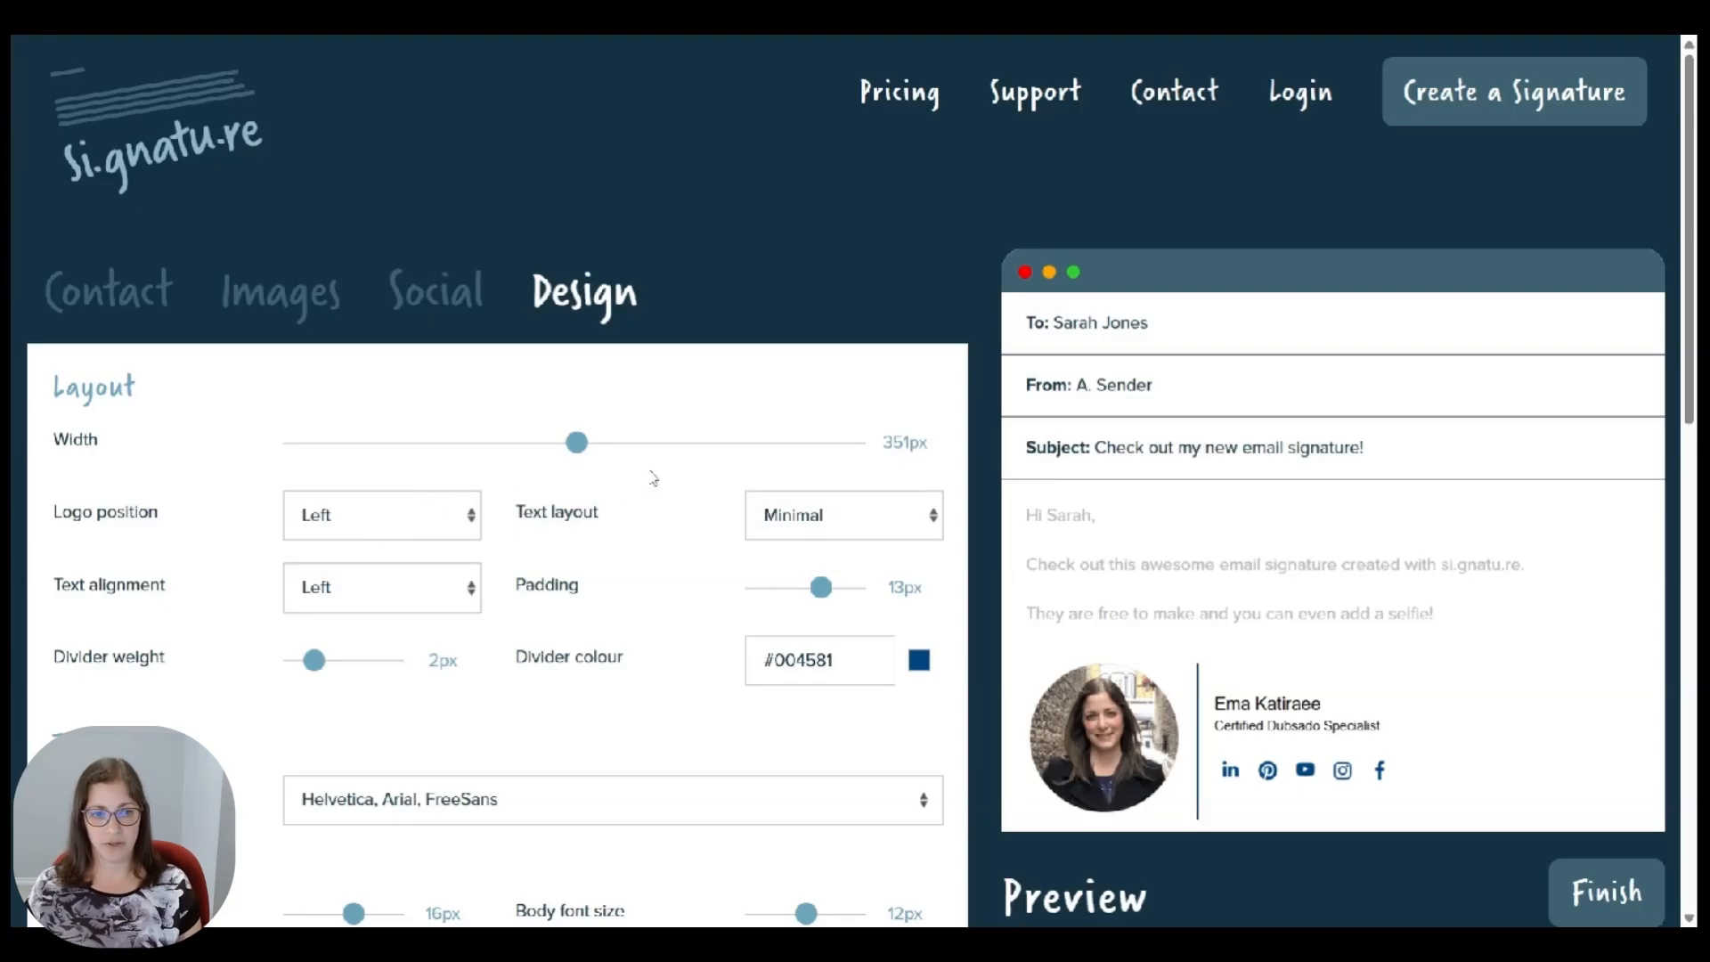
Set the signature layout width to 356 px and review the remaining layout, font and colour options
{"action": "mouse_move", "coordinate": [577, 442]}
{"action": "left_mouse_down"}
{"action": "mouse_move", "coordinate": [529, 443]}
{"action": "mouse_move", "coordinate": [590, 444]}
{"action": "left_mouse_up"}
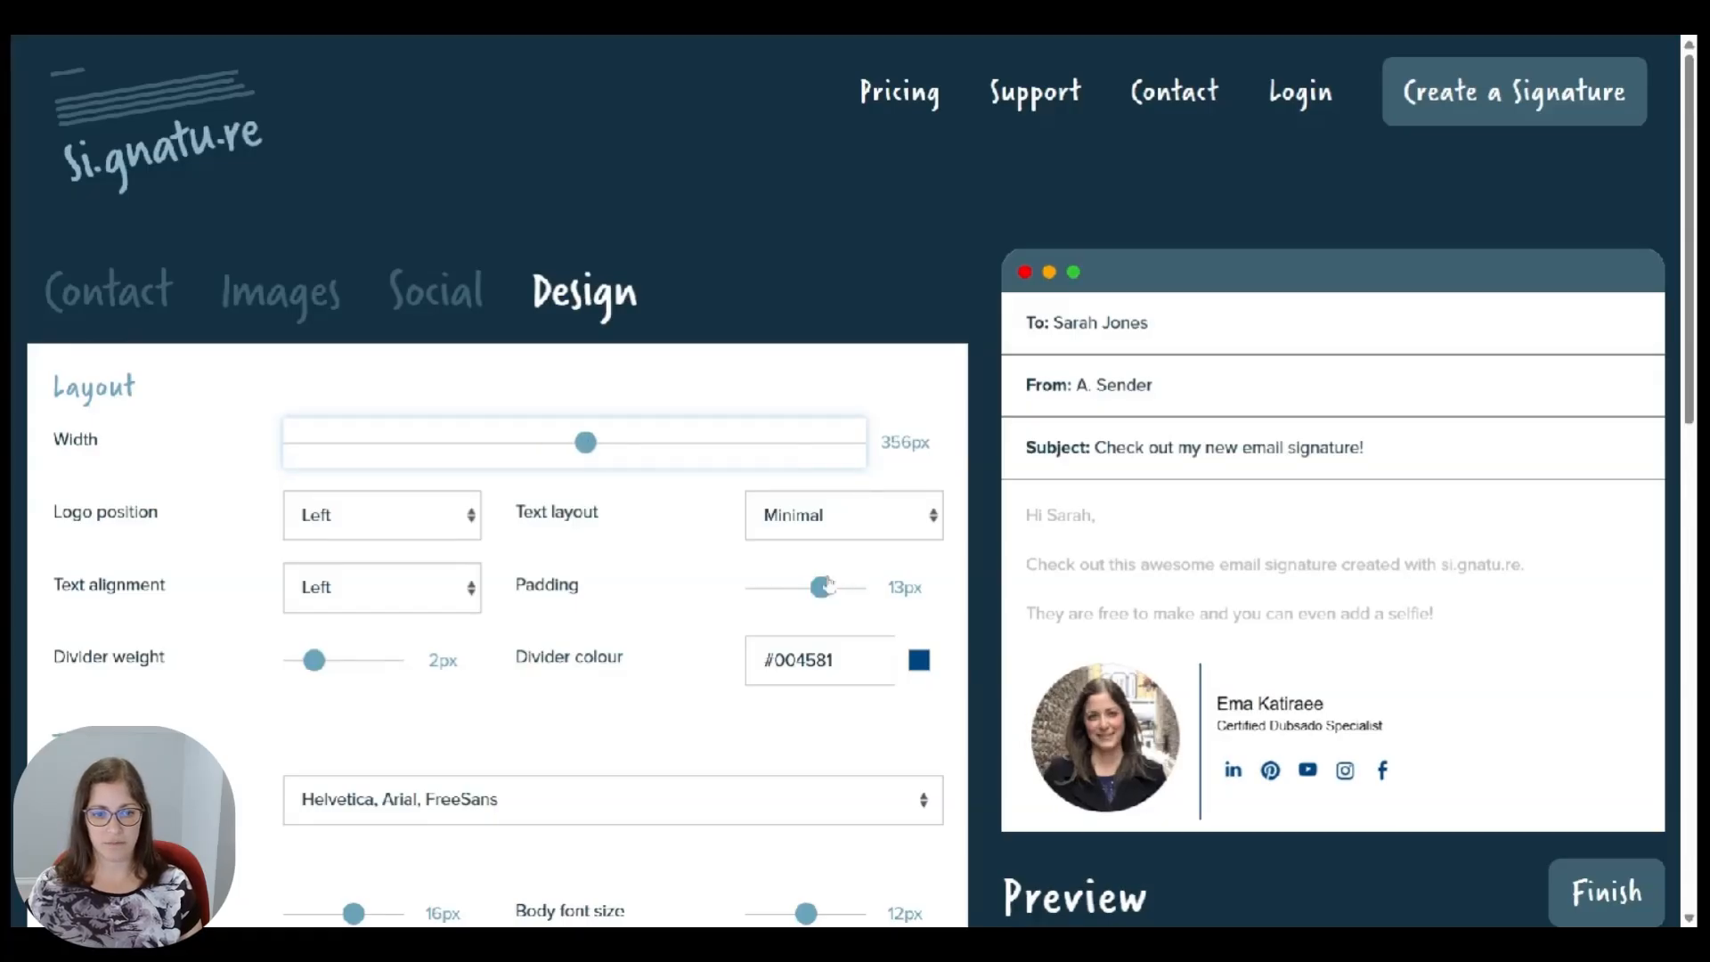
{"action": "scroll", "coordinate": [830, 566], "scroll_direction": "down", "scroll_amount": 3}
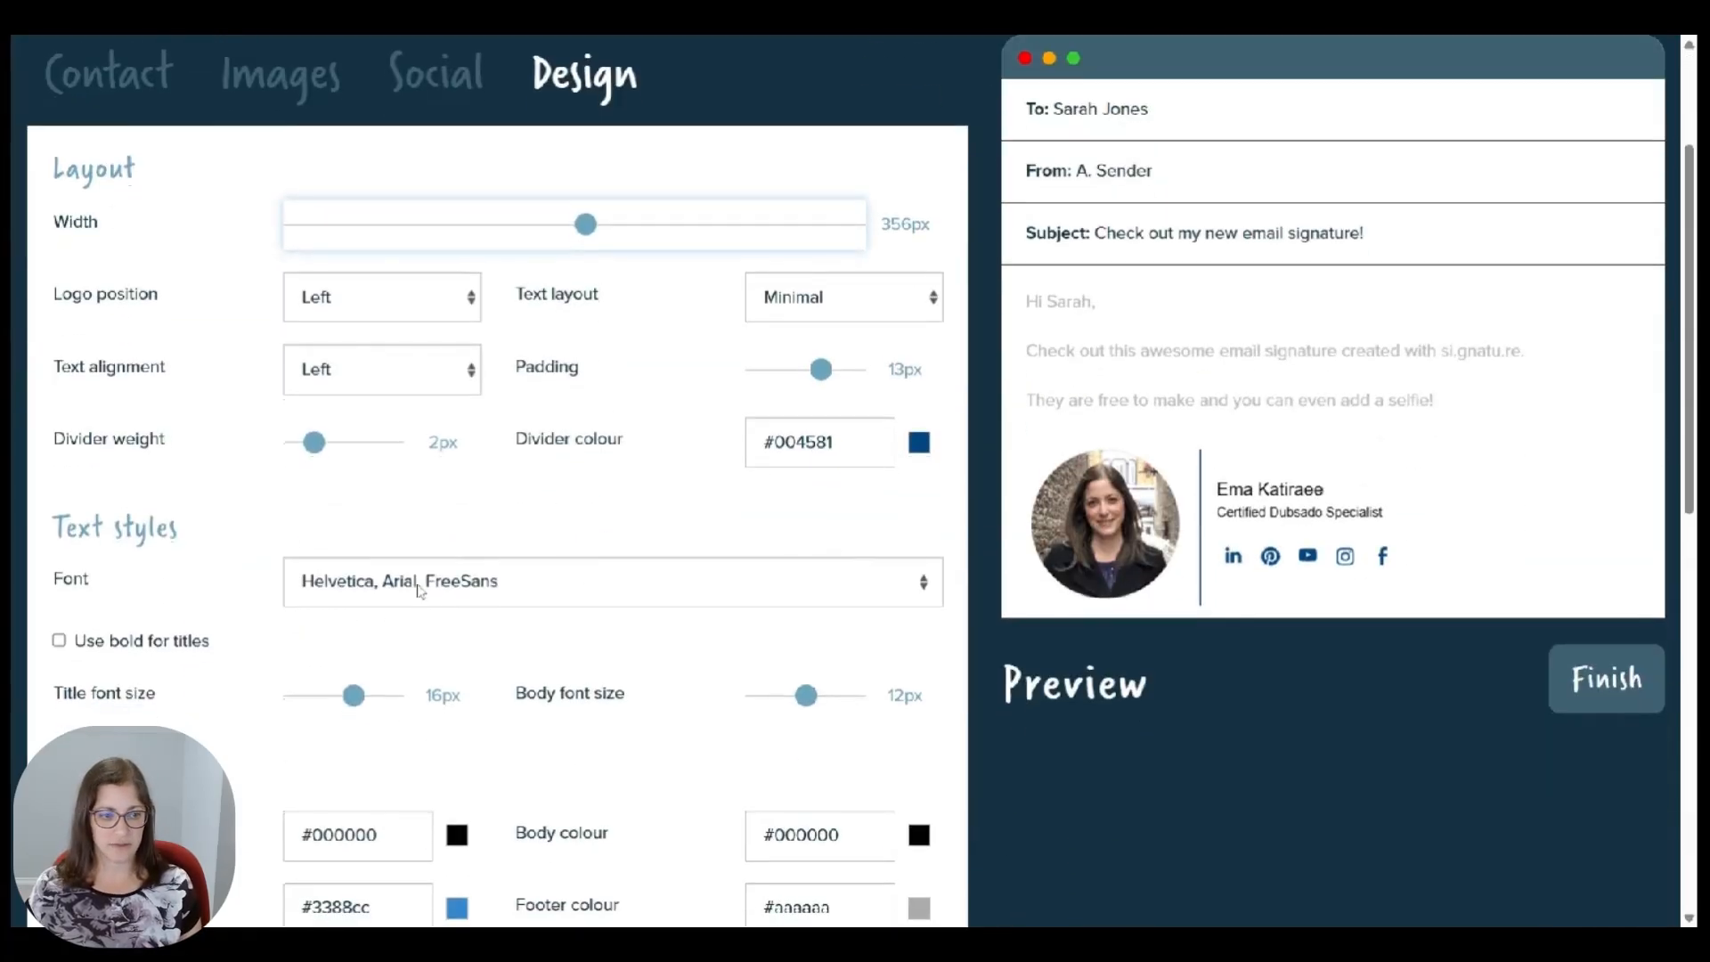
{"action": "scroll", "coordinate": [421, 590], "scroll_direction": "down", "scroll_amount": 6}
{"action": "scroll", "coordinate": [943, 550], "scroll_direction": "up", "scroll_amount": 6}
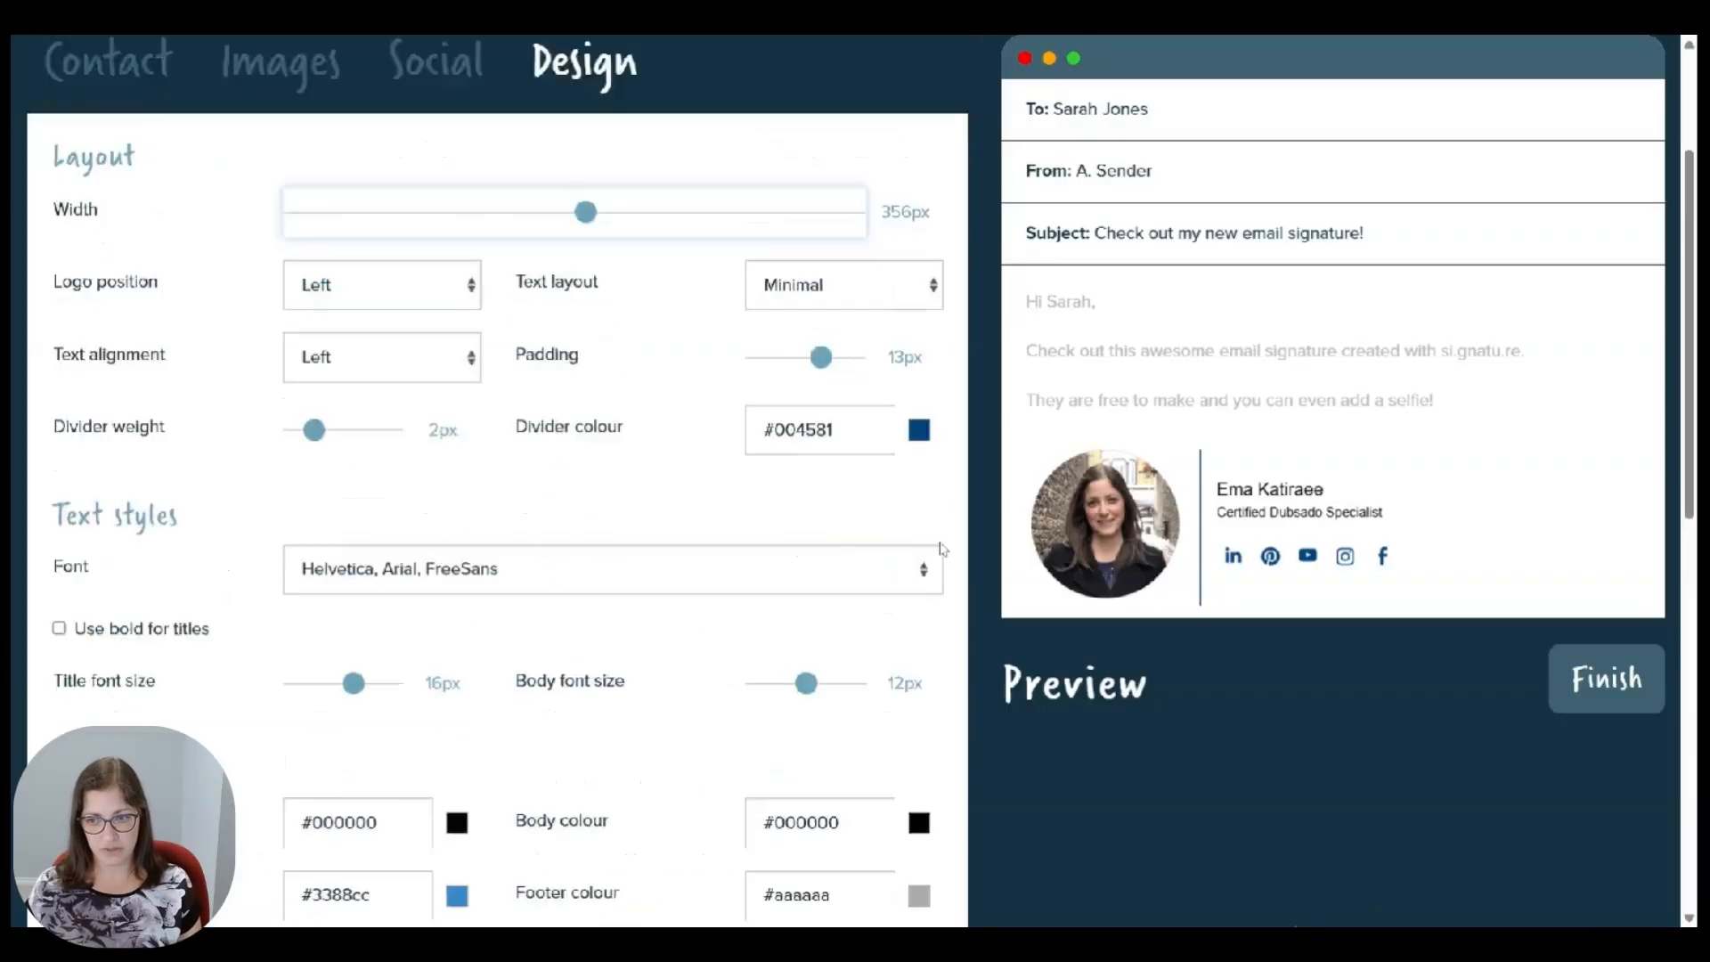
{"action": "scroll", "coordinate": [943, 550], "scroll_direction": "up", "scroll_amount": 3}
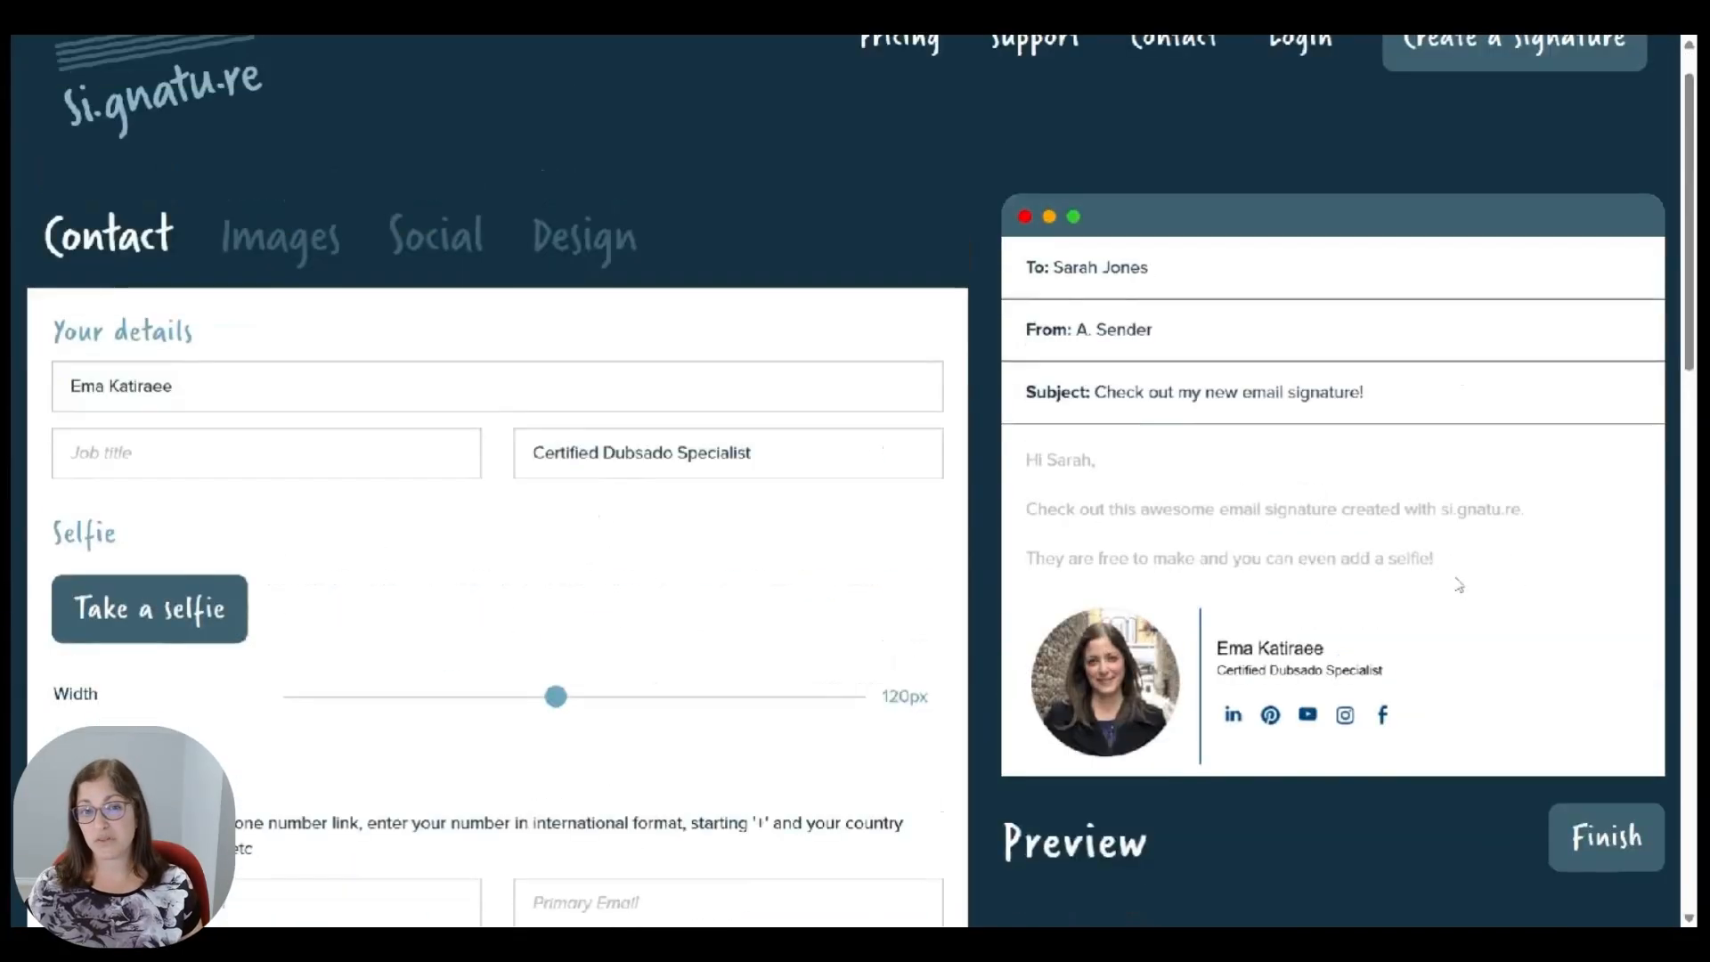
{"action": "scroll", "coordinate": [1577, 884], "scroll_direction": "up", "scroll_amount": 1}
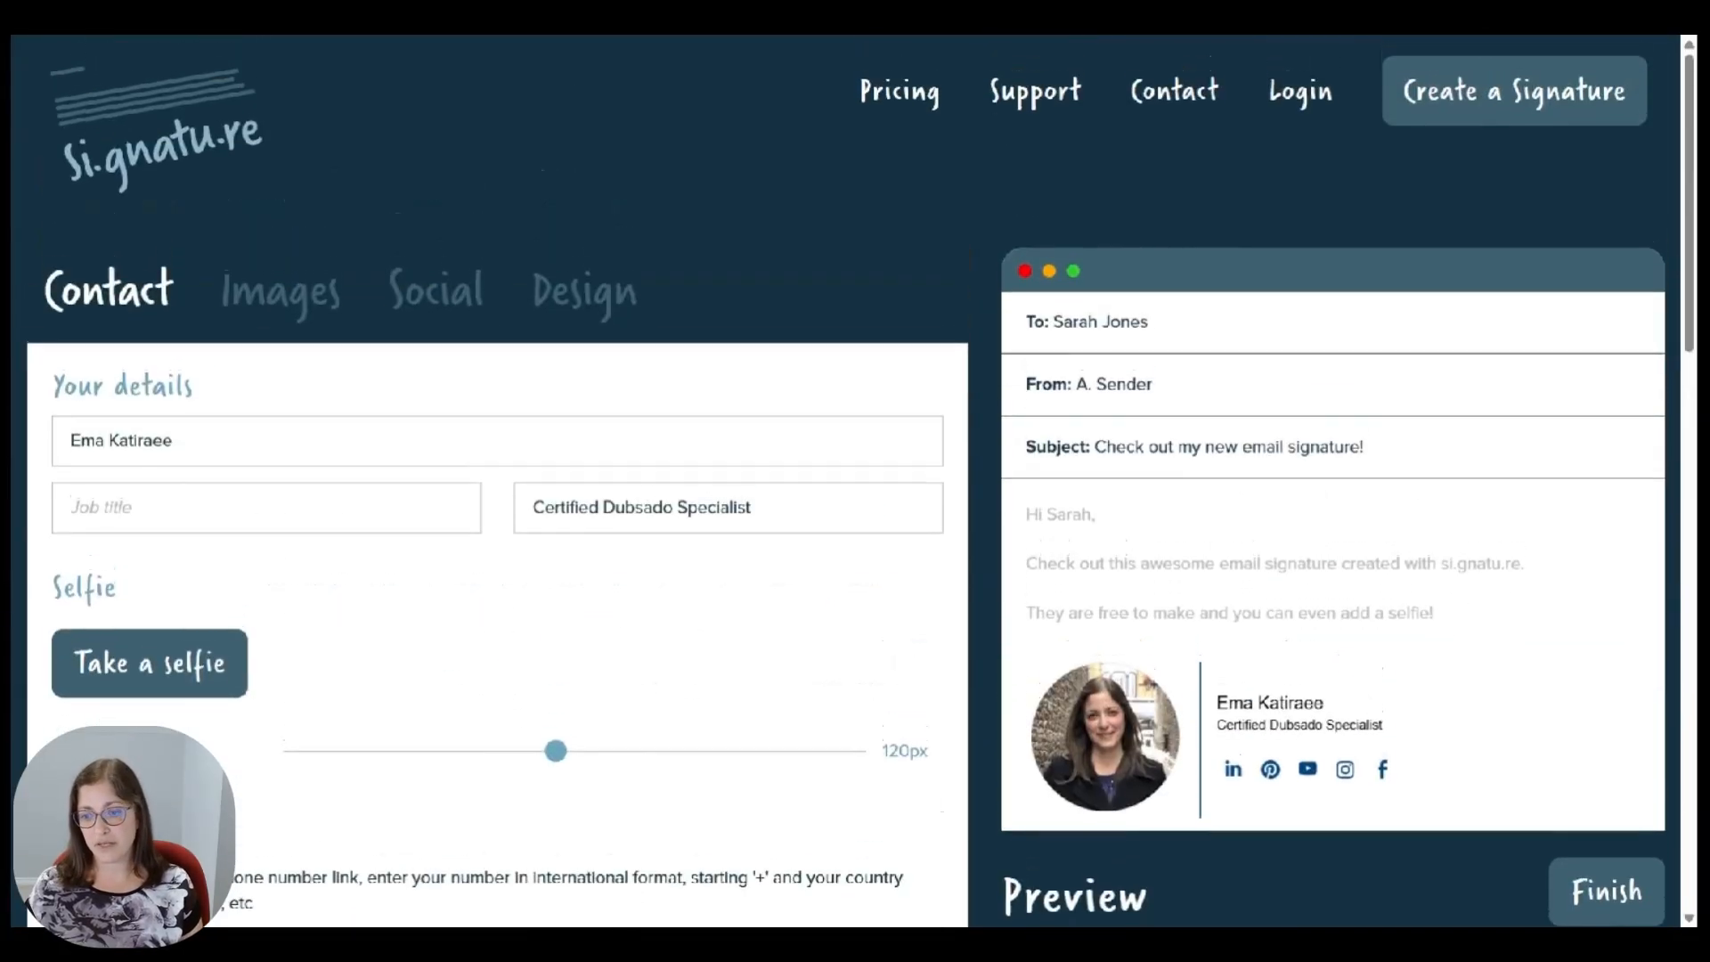
Finish the signature and review its upgrade, install instructions and HTML download options
{"action": "left_click", "coordinate": [1576, 886]}
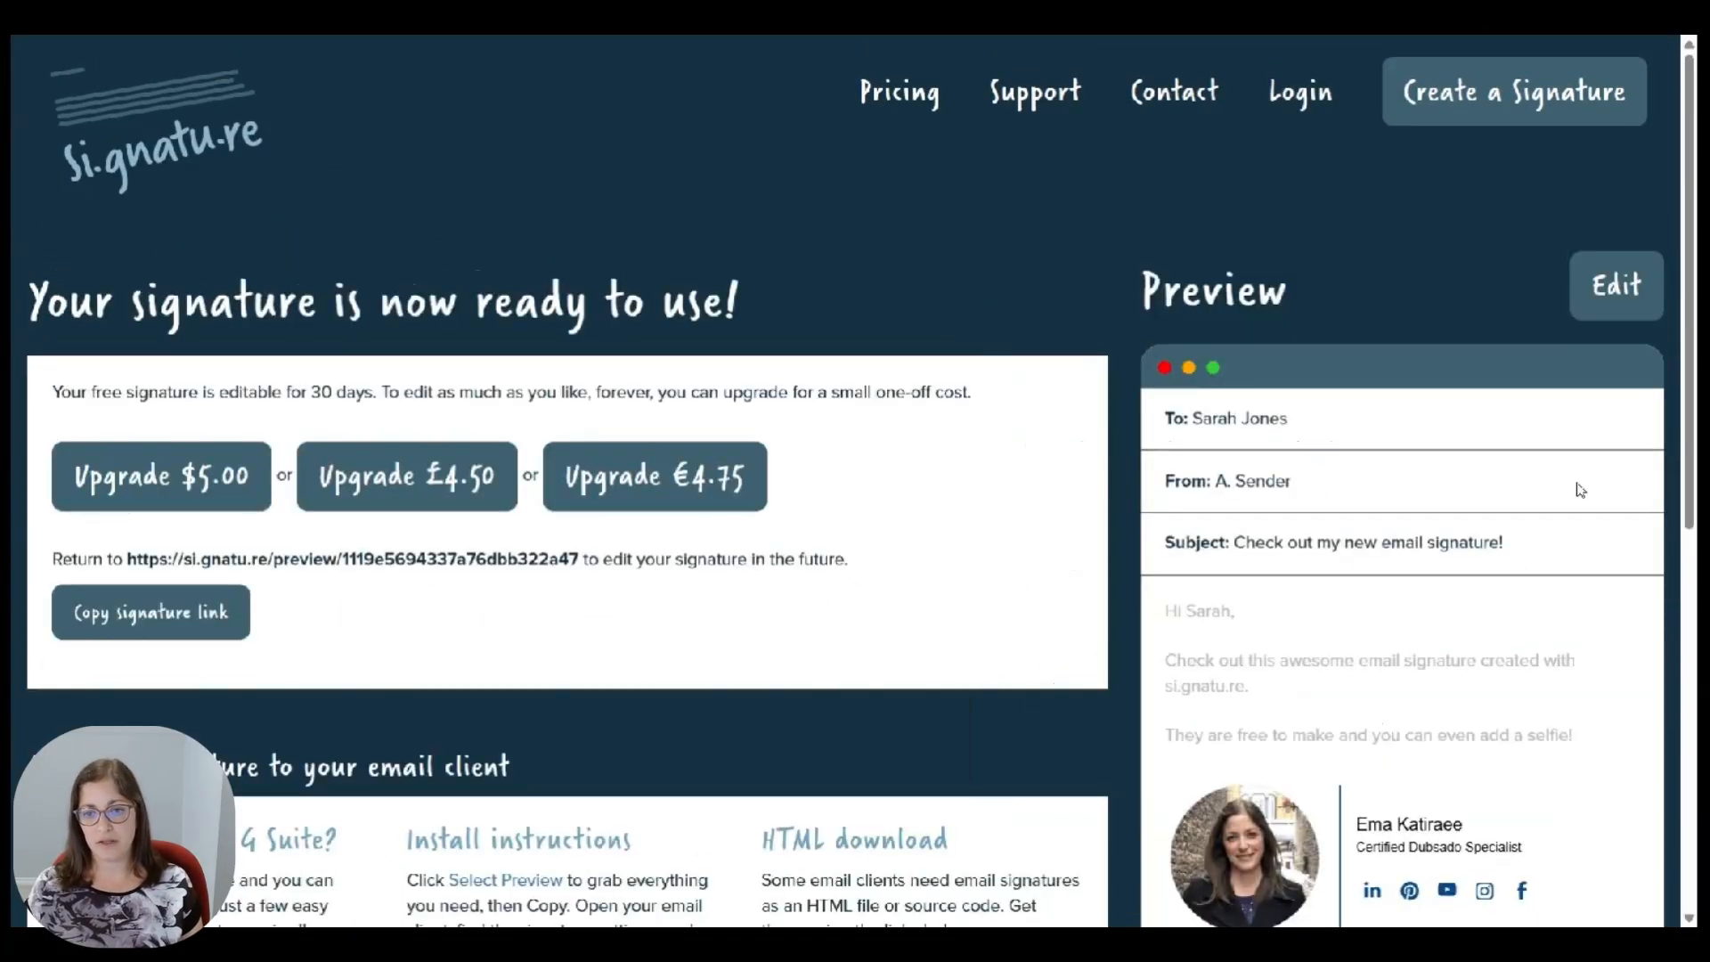
{"action": "scroll", "coordinate": [1033, 546], "scroll_direction": "down", "scroll_amount": 5}
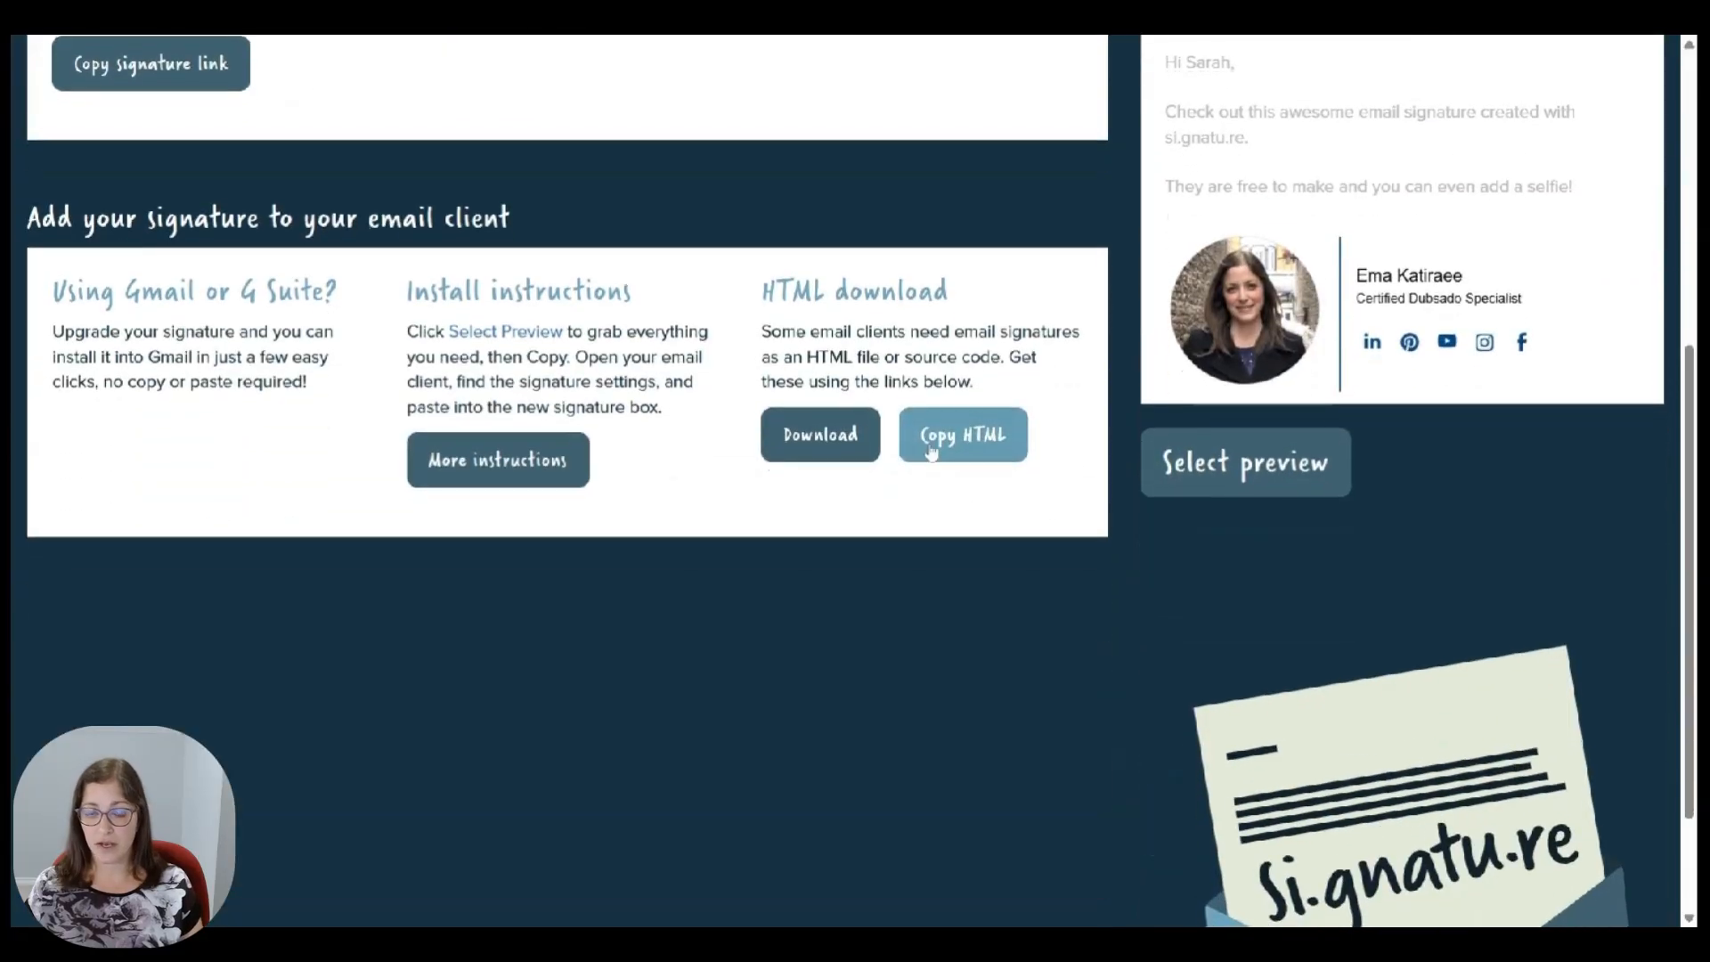
{"action": "scroll", "coordinate": [931, 453], "scroll_direction": "up", "scroll_amount": 3}
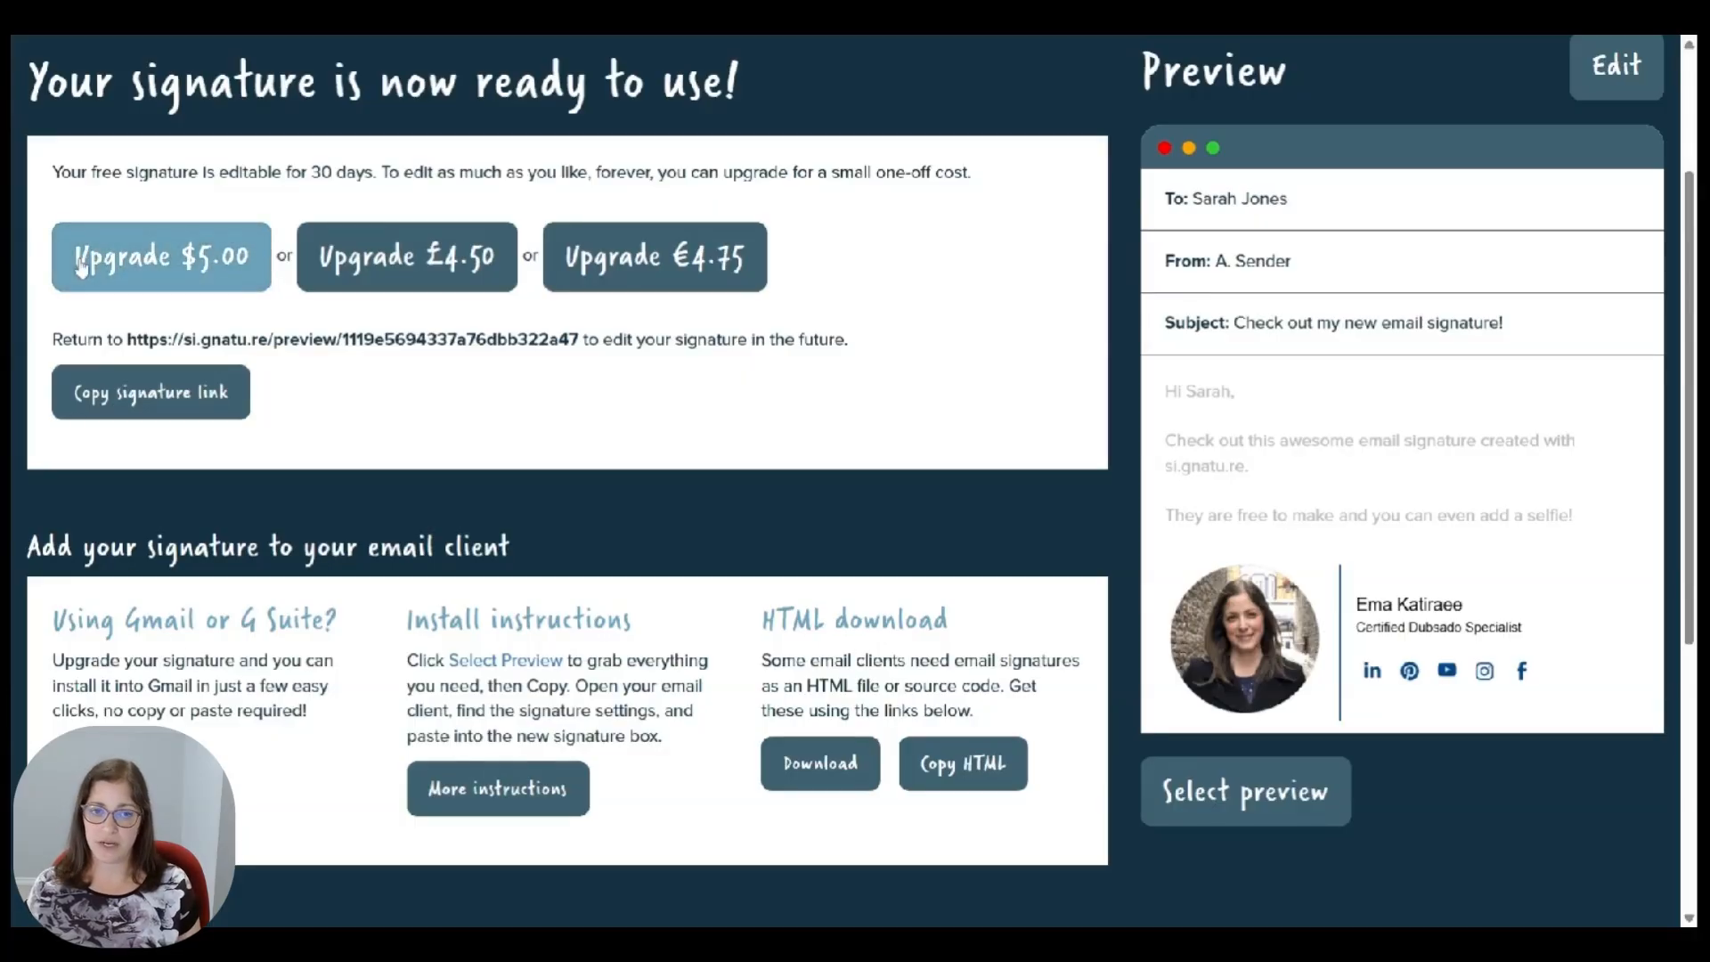
{"action": "scroll", "coordinate": [824, 272], "scroll_direction": "down", "scroll_amount": 1}
{"action": "scroll", "coordinate": [824, 273], "scroll_direction": "up", "scroll_amount": 1}
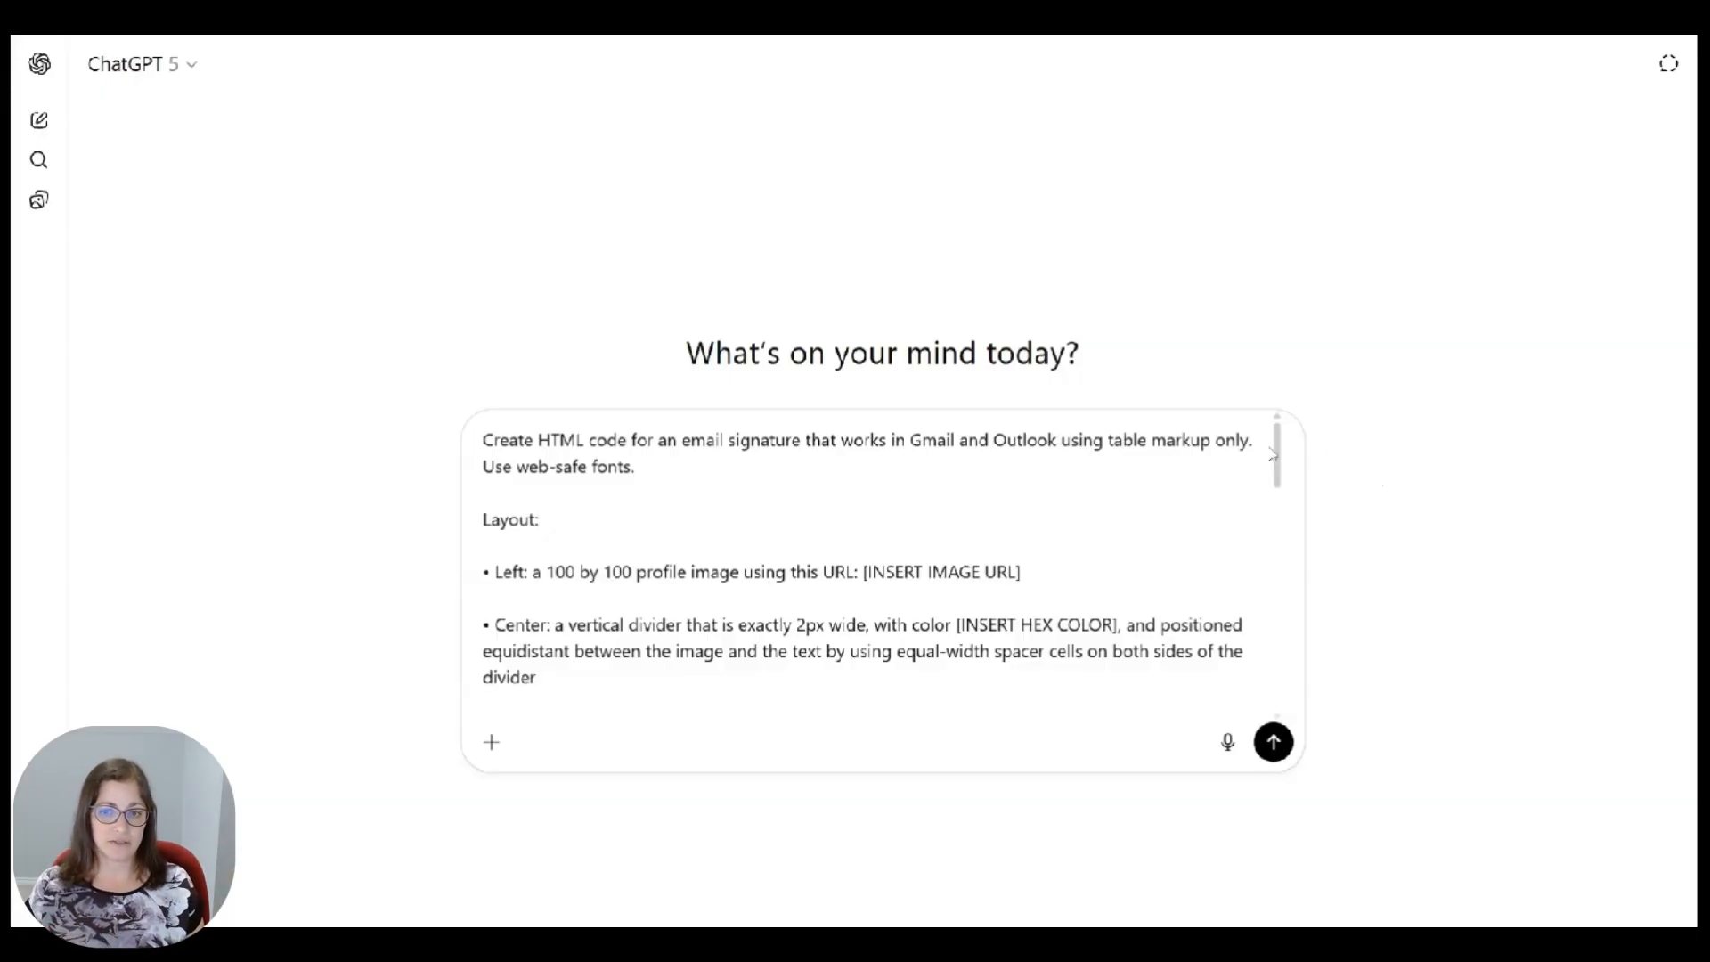
In the ChatGPT signature prompt, review the layout placeholders for the profile image URL, divider hex color and contact lines
{"action": "mouse_move", "coordinate": [1275, 450]}
{"action": "left_mouse_down"}
{"action": "mouse_move", "coordinate": [1279, 500]}
{"action": "mouse_move", "coordinate": [1272, 463]}
{"action": "left_mouse_up"}
{"action": "left_click_drag", "start_coordinate": [1022, 508], "coordinate": [862, 509]}
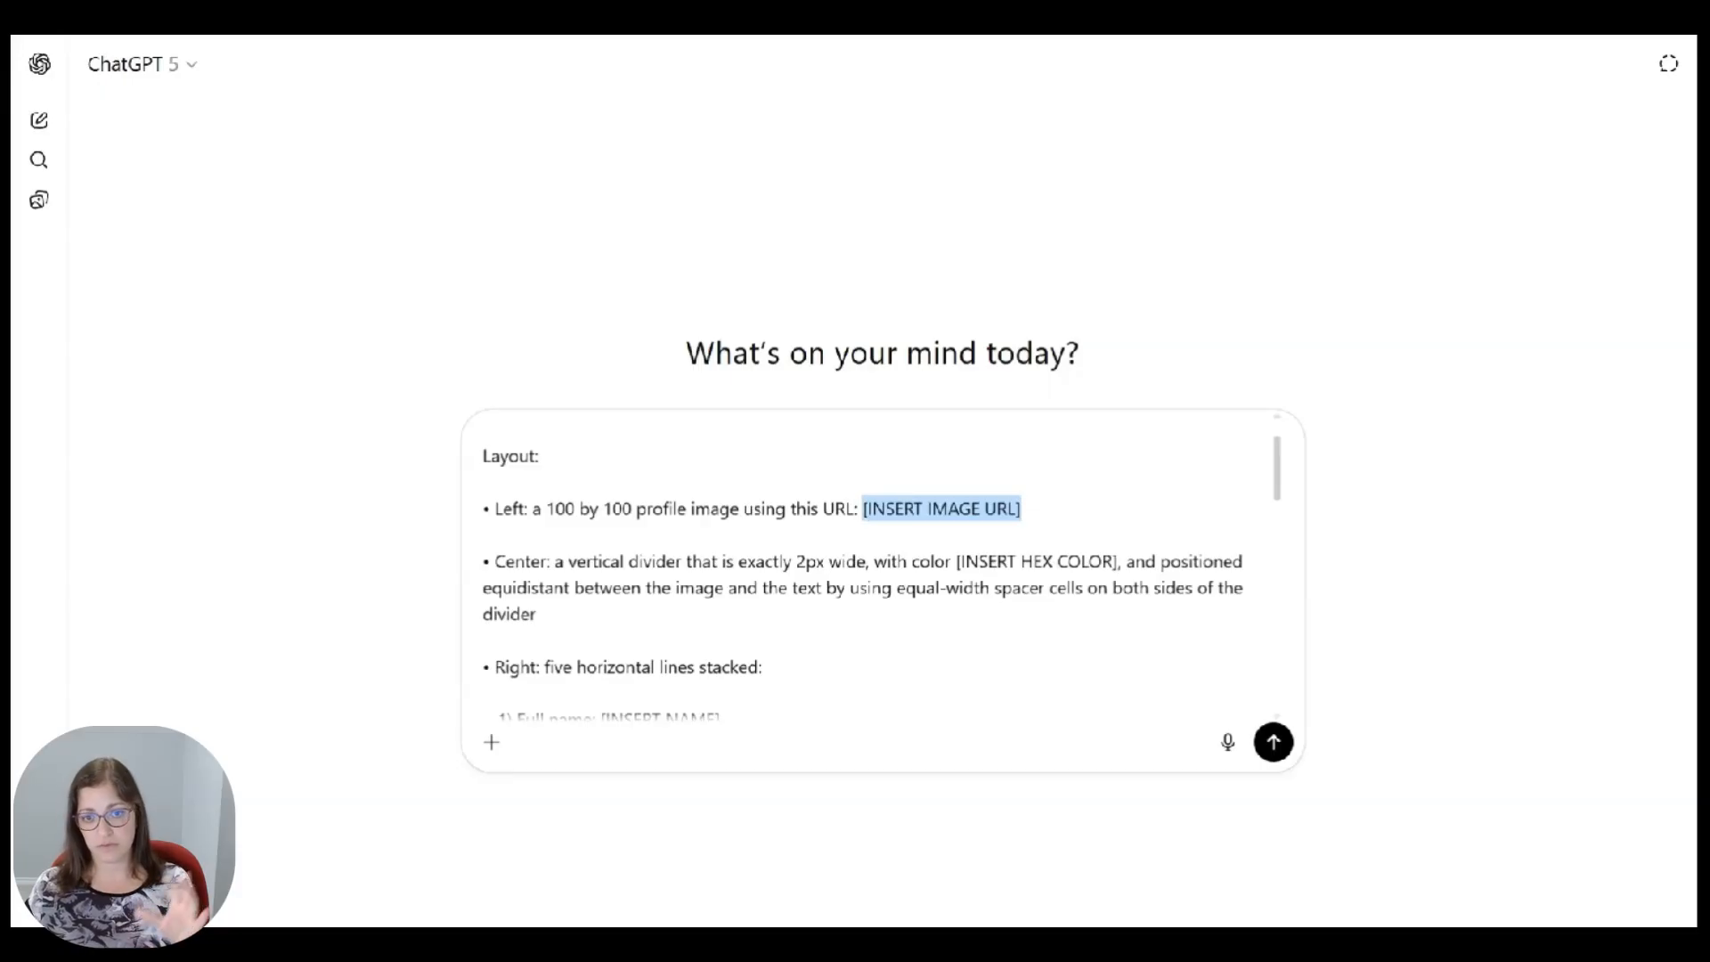
{"action": "scroll", "coordinate": [882, 561], "scroll_direction": "down", "scroll_amount": 1}
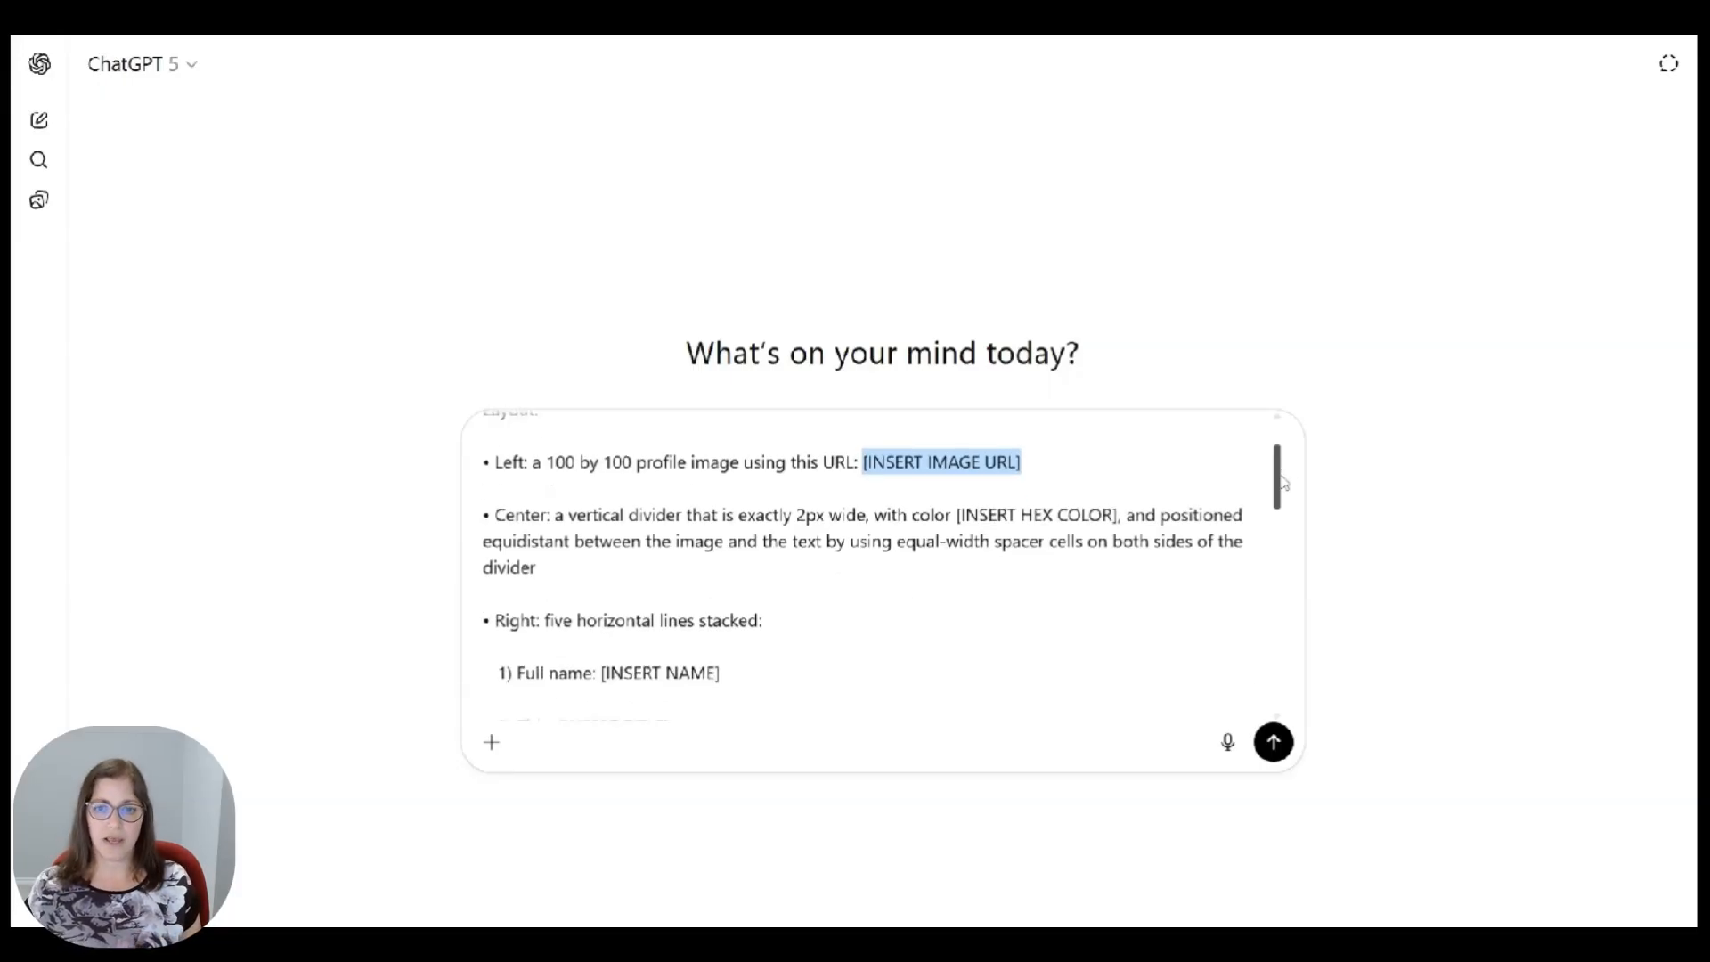
{"action": "left_click_drag", "start_coordinate": [956, 494], "coordinate": [1057, 493]}
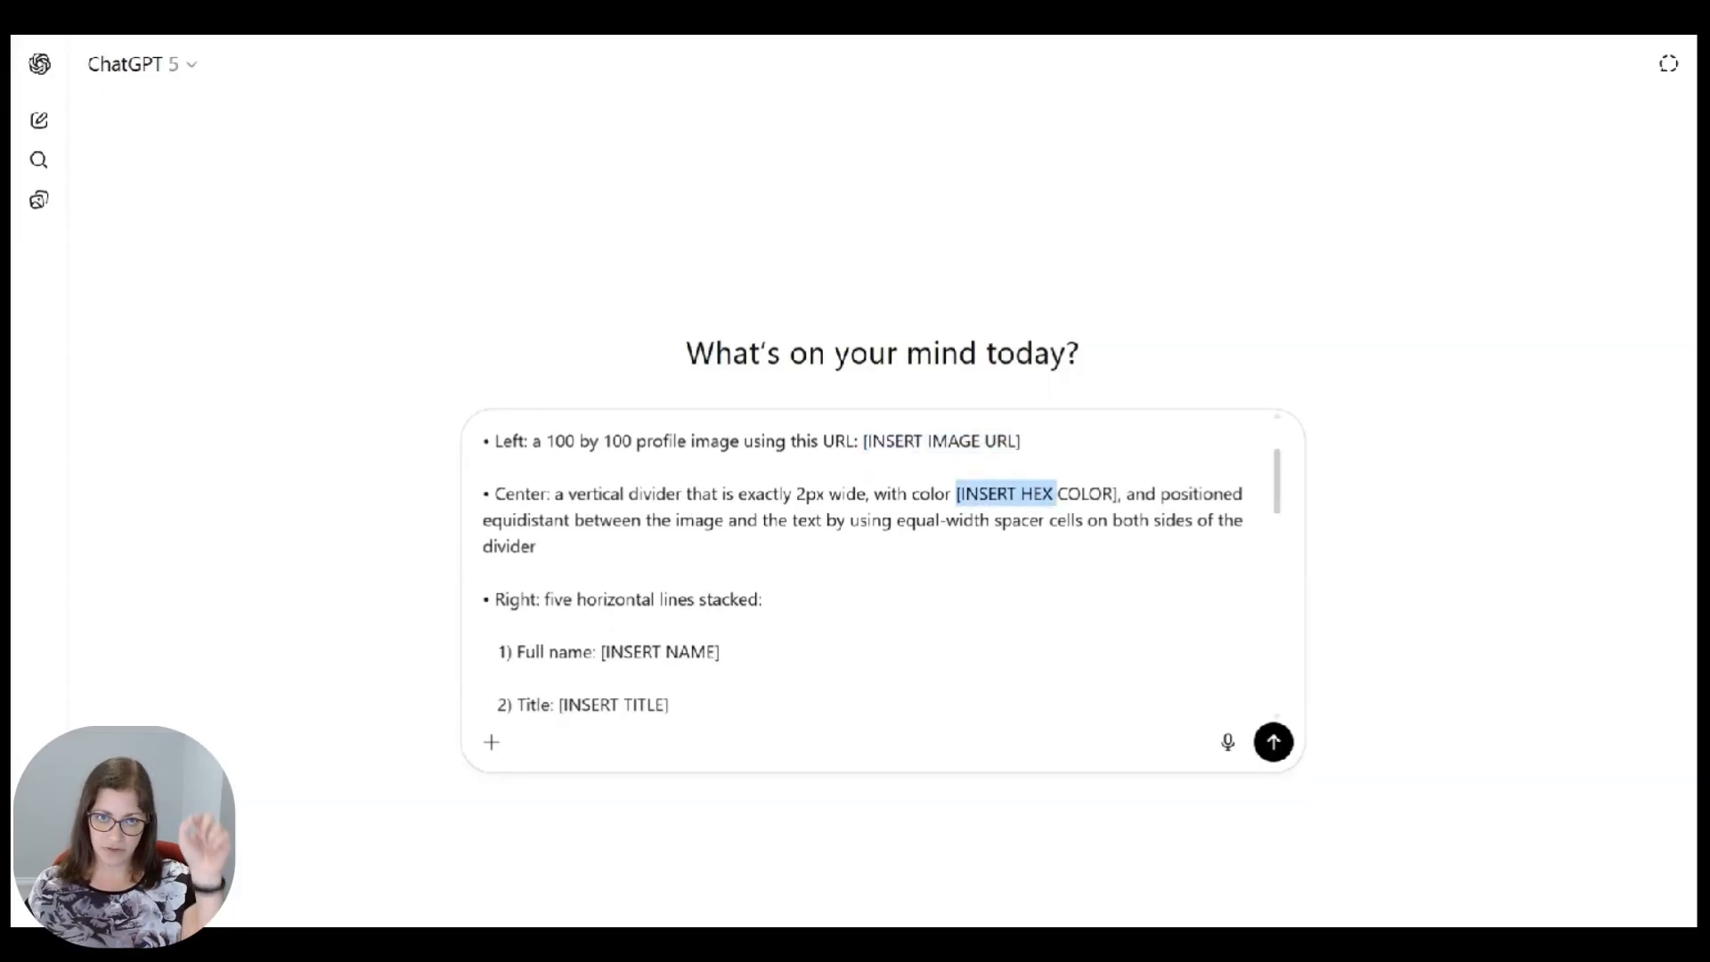
{"action": "scroll", "coordinate": [1282, 529], "scroll_direction": "down", "scroll_amount": 3}
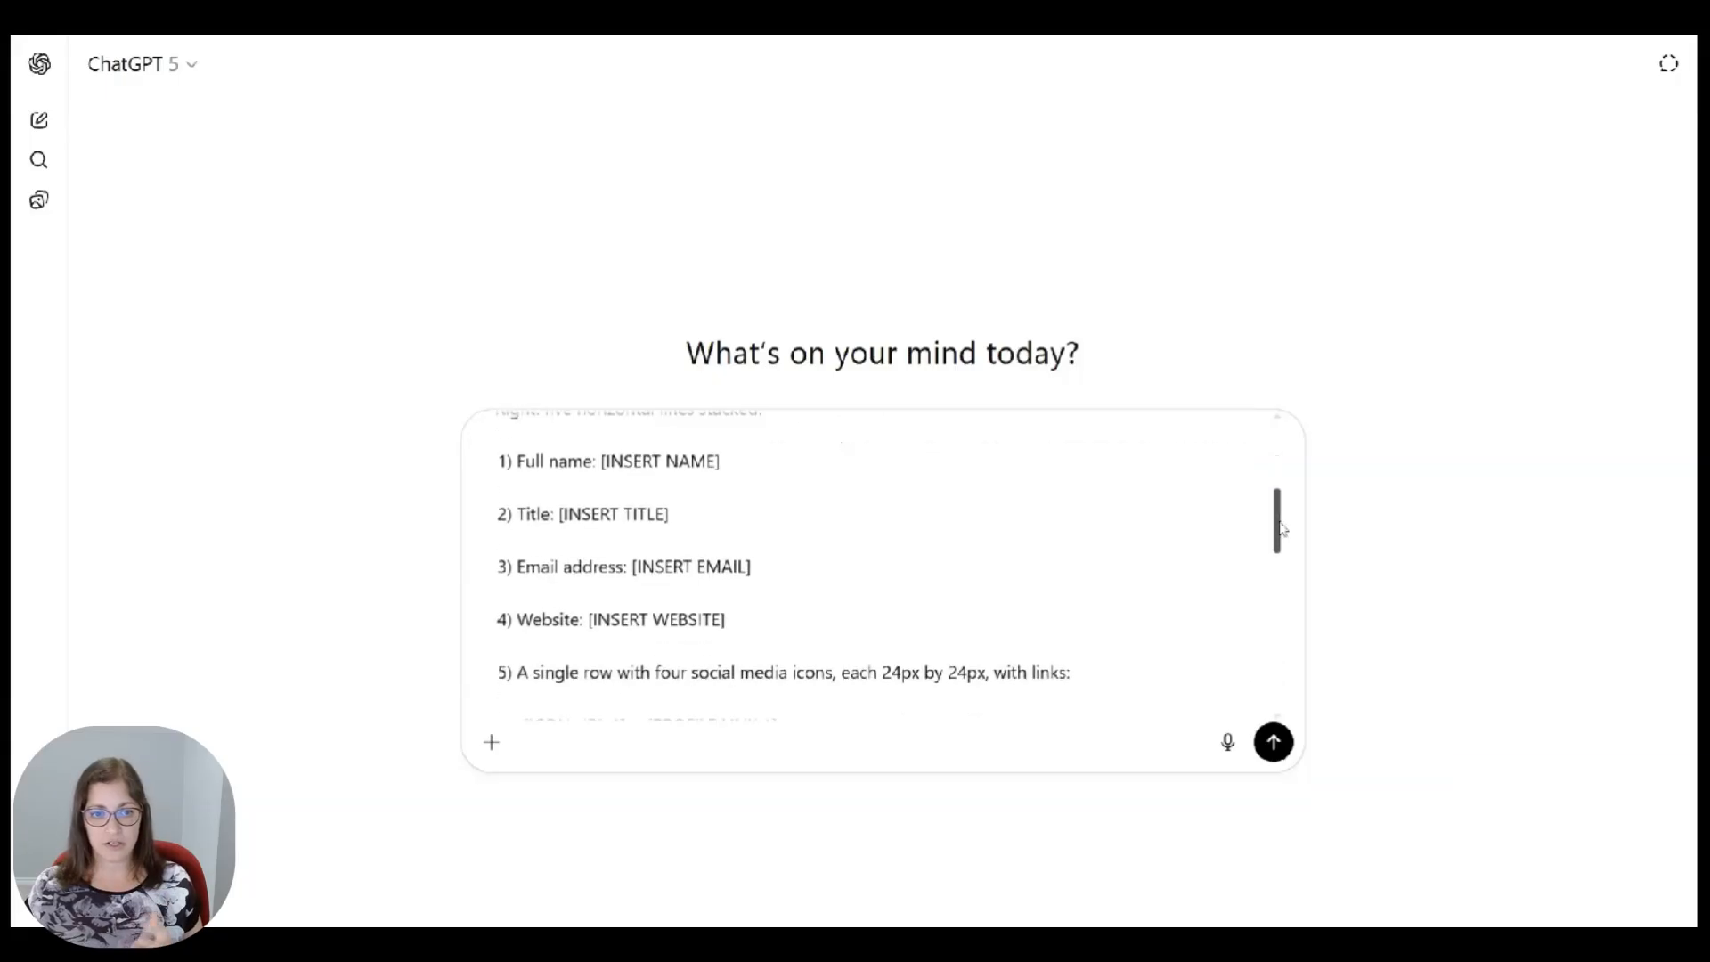
Examine the prompt's social media row, pairing each of the four icon URL placeholders with its profile link
{"action": "left_click_drag", "start_coordinate": [1283, 529], "coordinate": [1283, 579]}
{"action": "left_click_drag", "start_coordinate": [524, 482], "coordinate": [626, 483]}
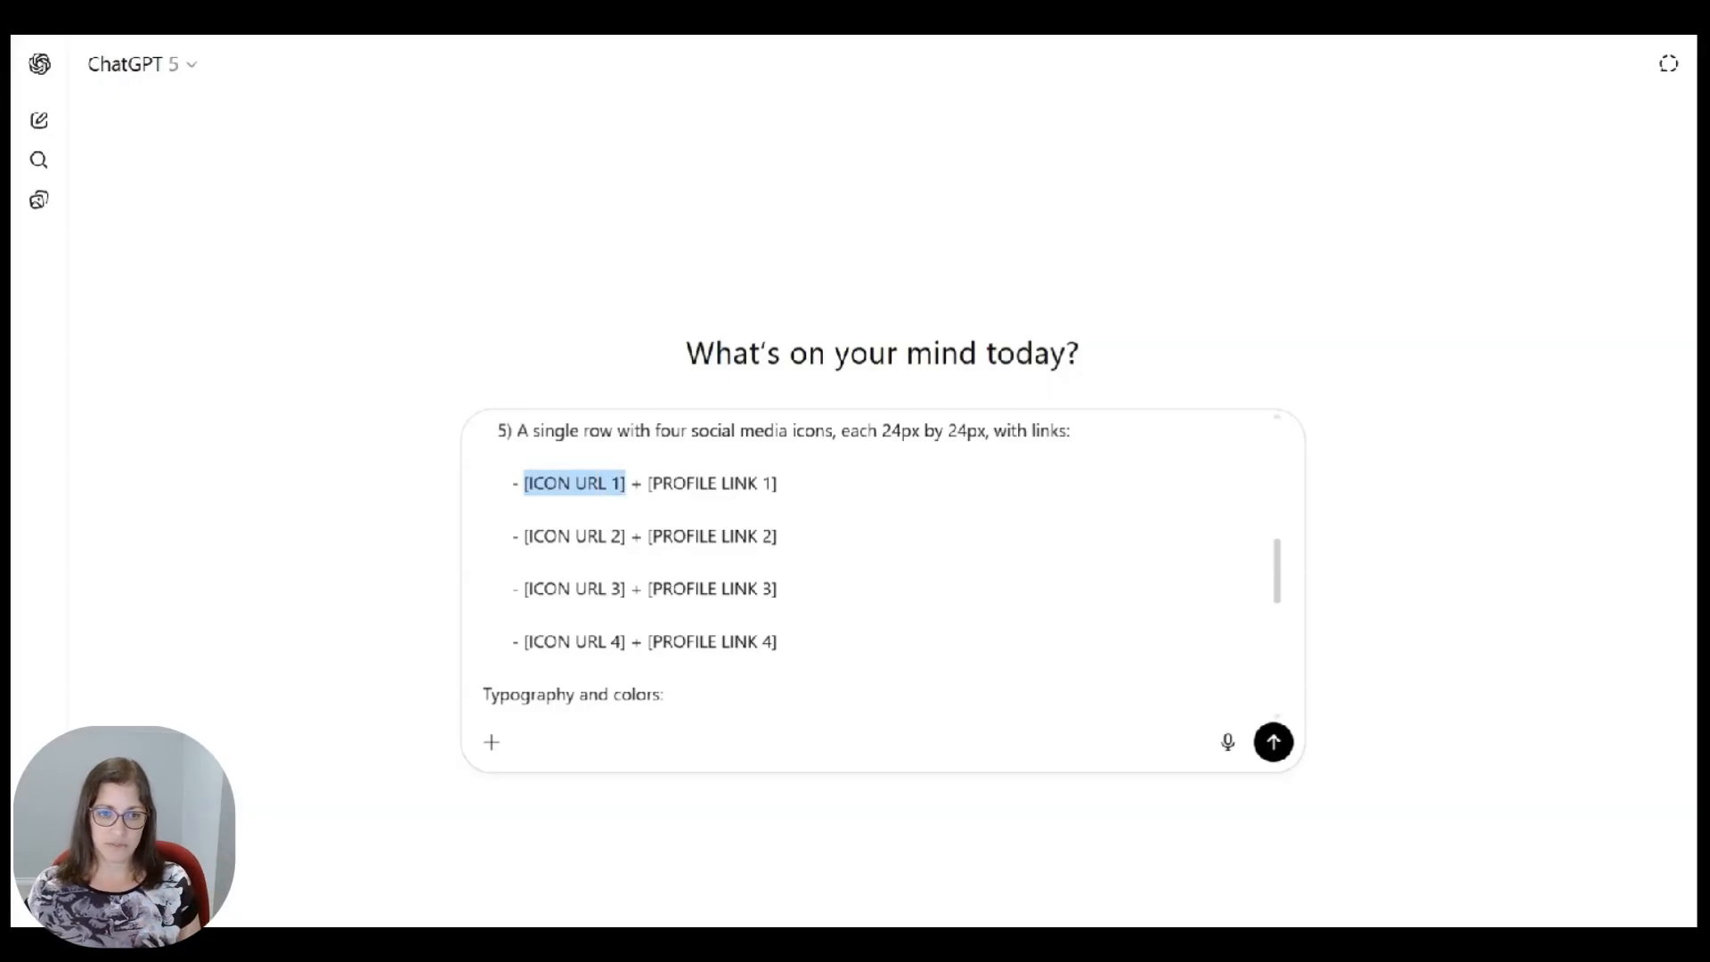
{"action": "left_click_drag", "start_coordinate": [648, 482], "coordinate": [776, 483]}
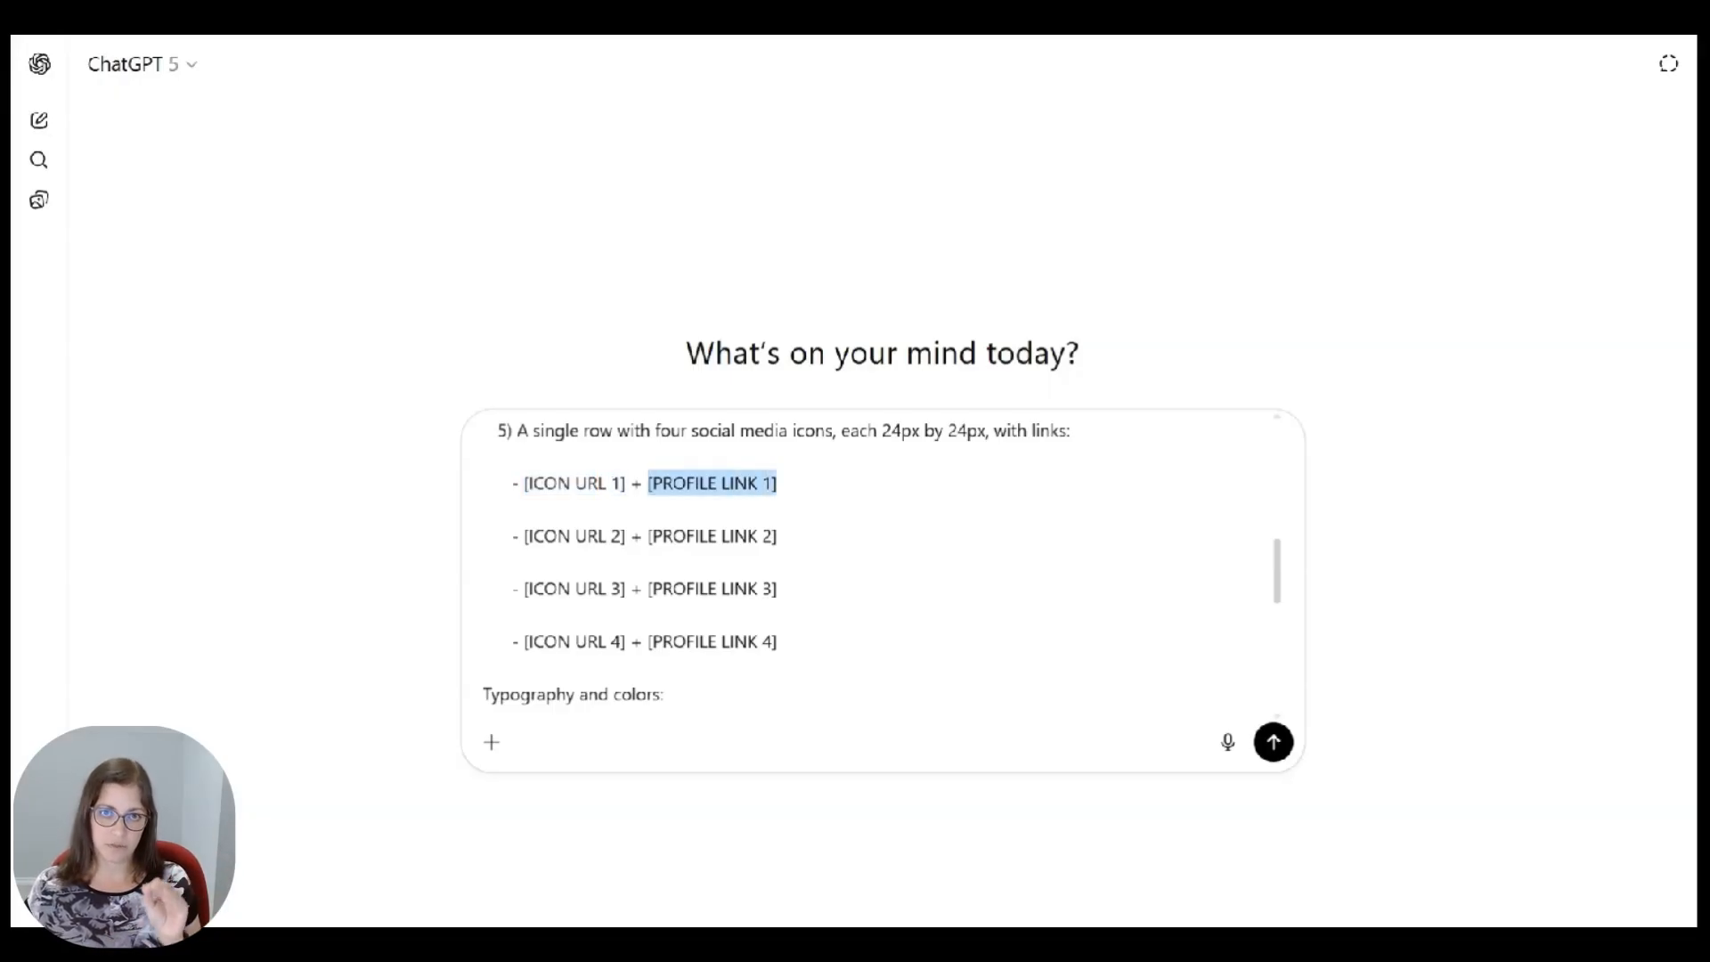
{"action": "left_click_drag", "start_coordinate": [524, 535], "coordinate": [626, 535]}
{"action": "left_click", "coordinate": [778, 536]}
{"action": "scroll", "coordinate": [778, 552], "scroll_direction": "down", "scroll_amount": 3}
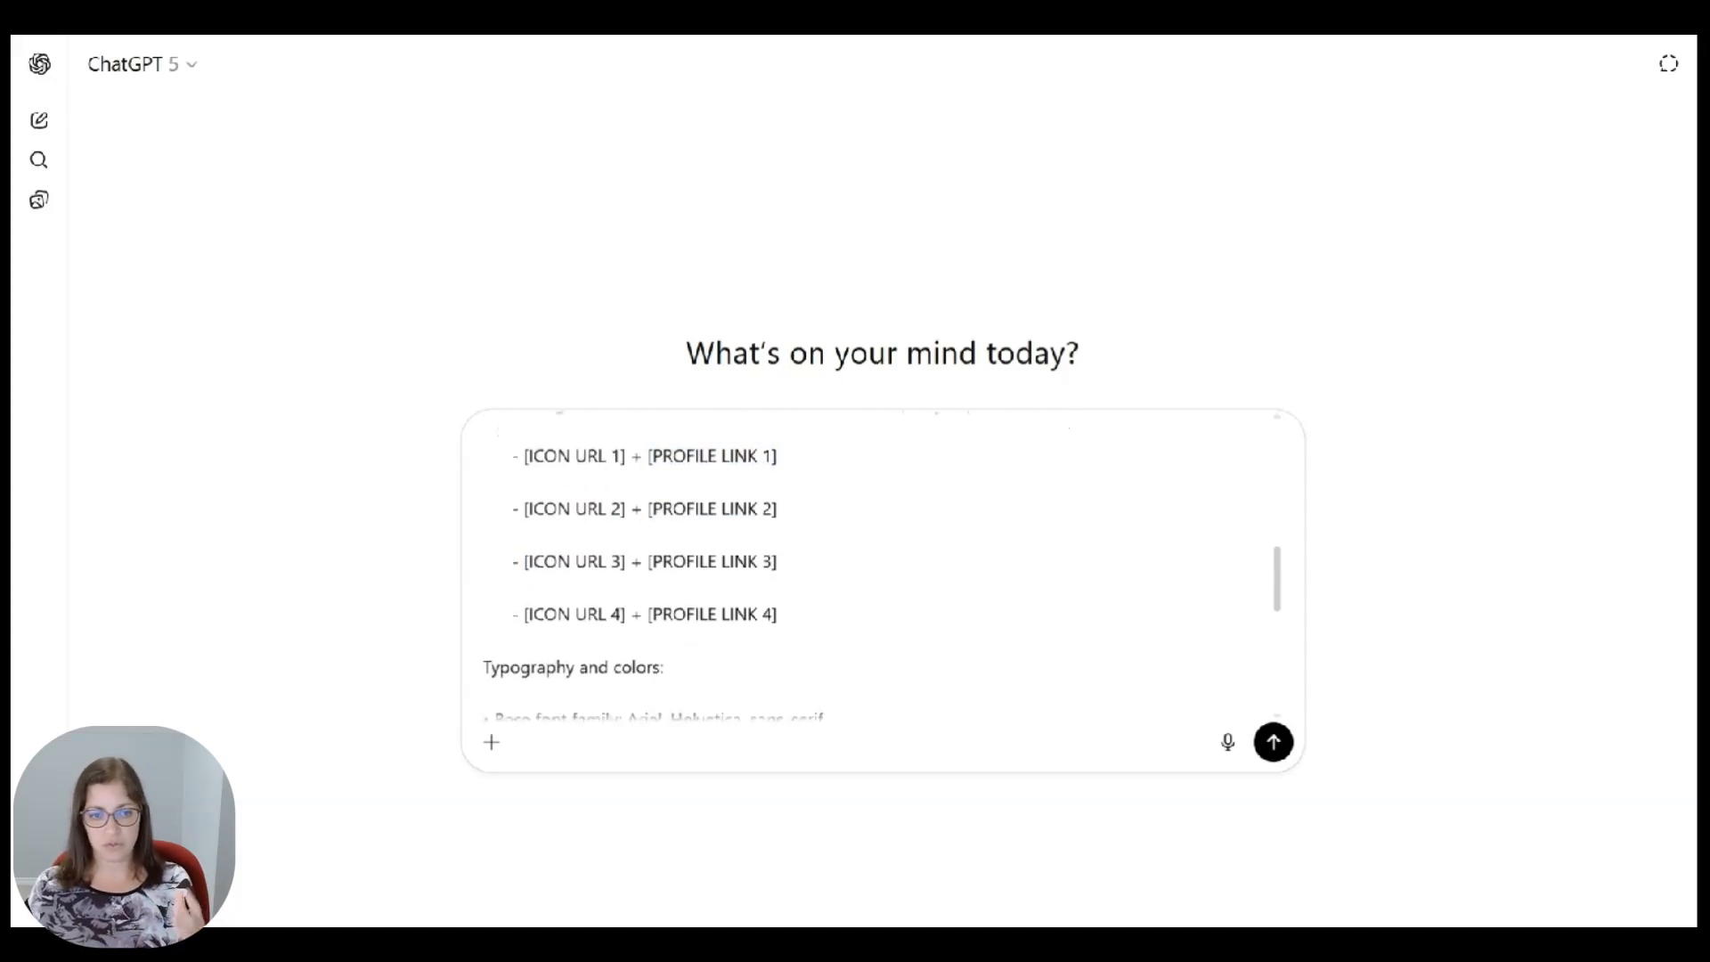
{"action": "scroll", "coordinate": [882, 565], "scroll_direction": "up", "scroll_amount": 3}
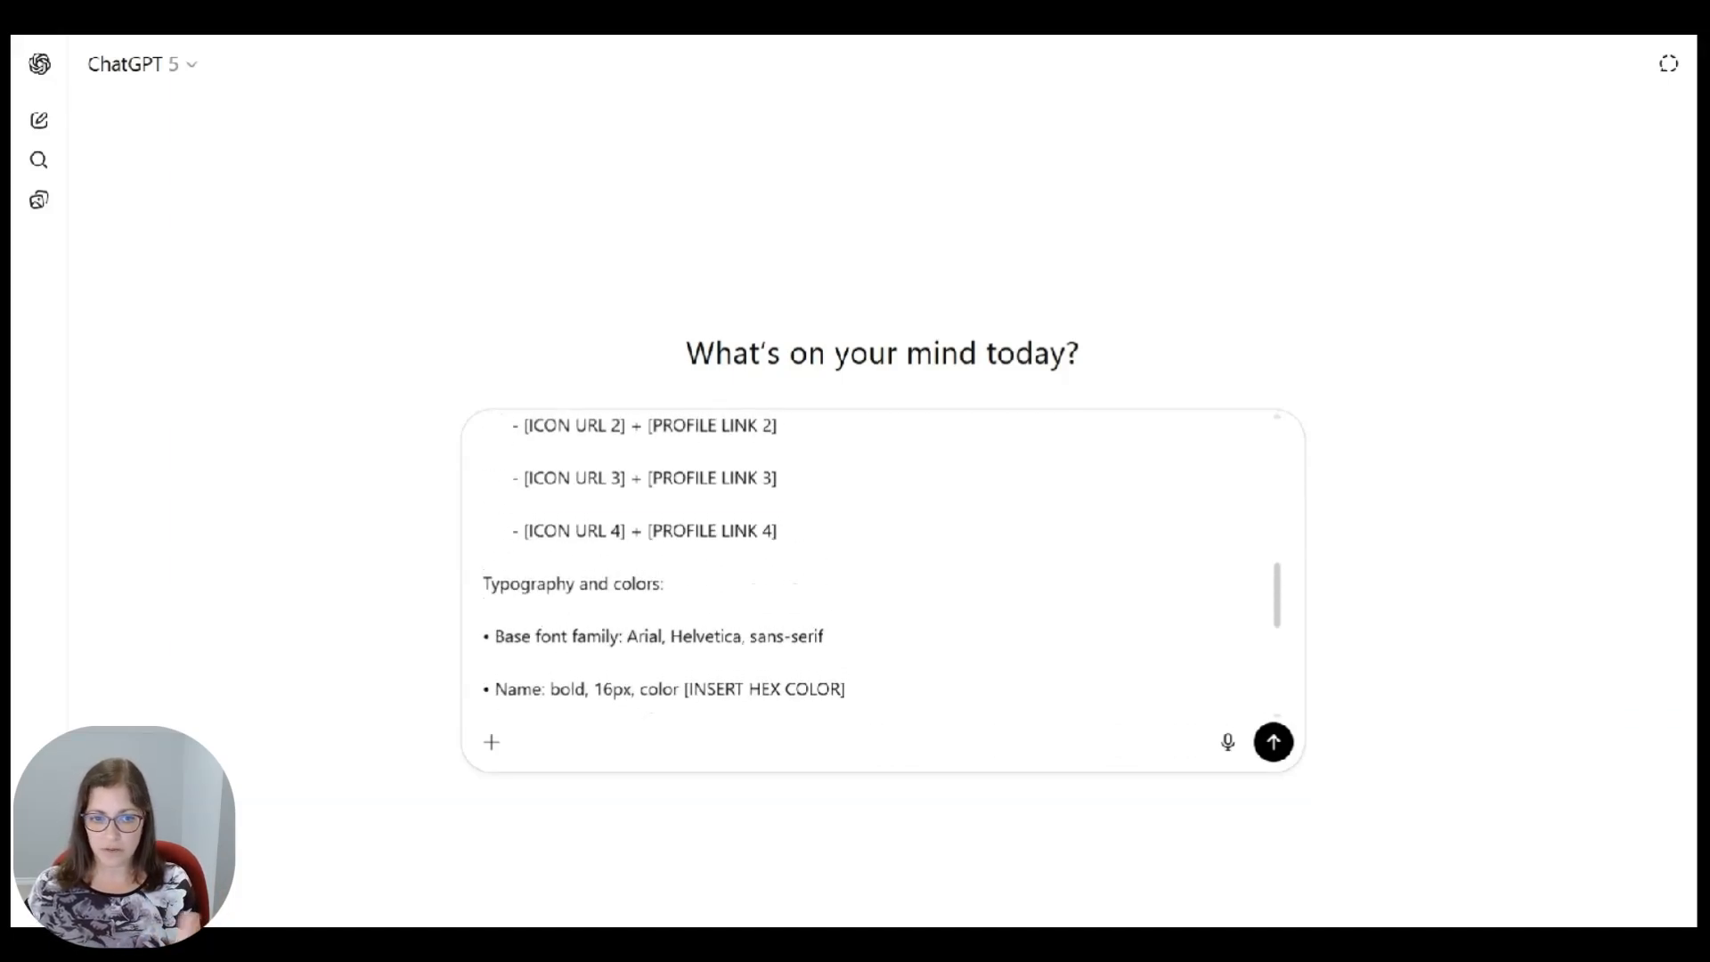
{"action": "left_click_drag", "start_coordinate": [526, 532], "coordinate": [777, 532]}
Review the prompt's typography and colors section, covering the base font family and the name, title and link styles
{"action": "scroll", "coordinate": [882, 566], "scroll_direction": "down", "scroll_amount": 3}
{"action": "scroll", "coordinate": [882, 565], "scroll_direction": "up", "scroll_amount": 3}
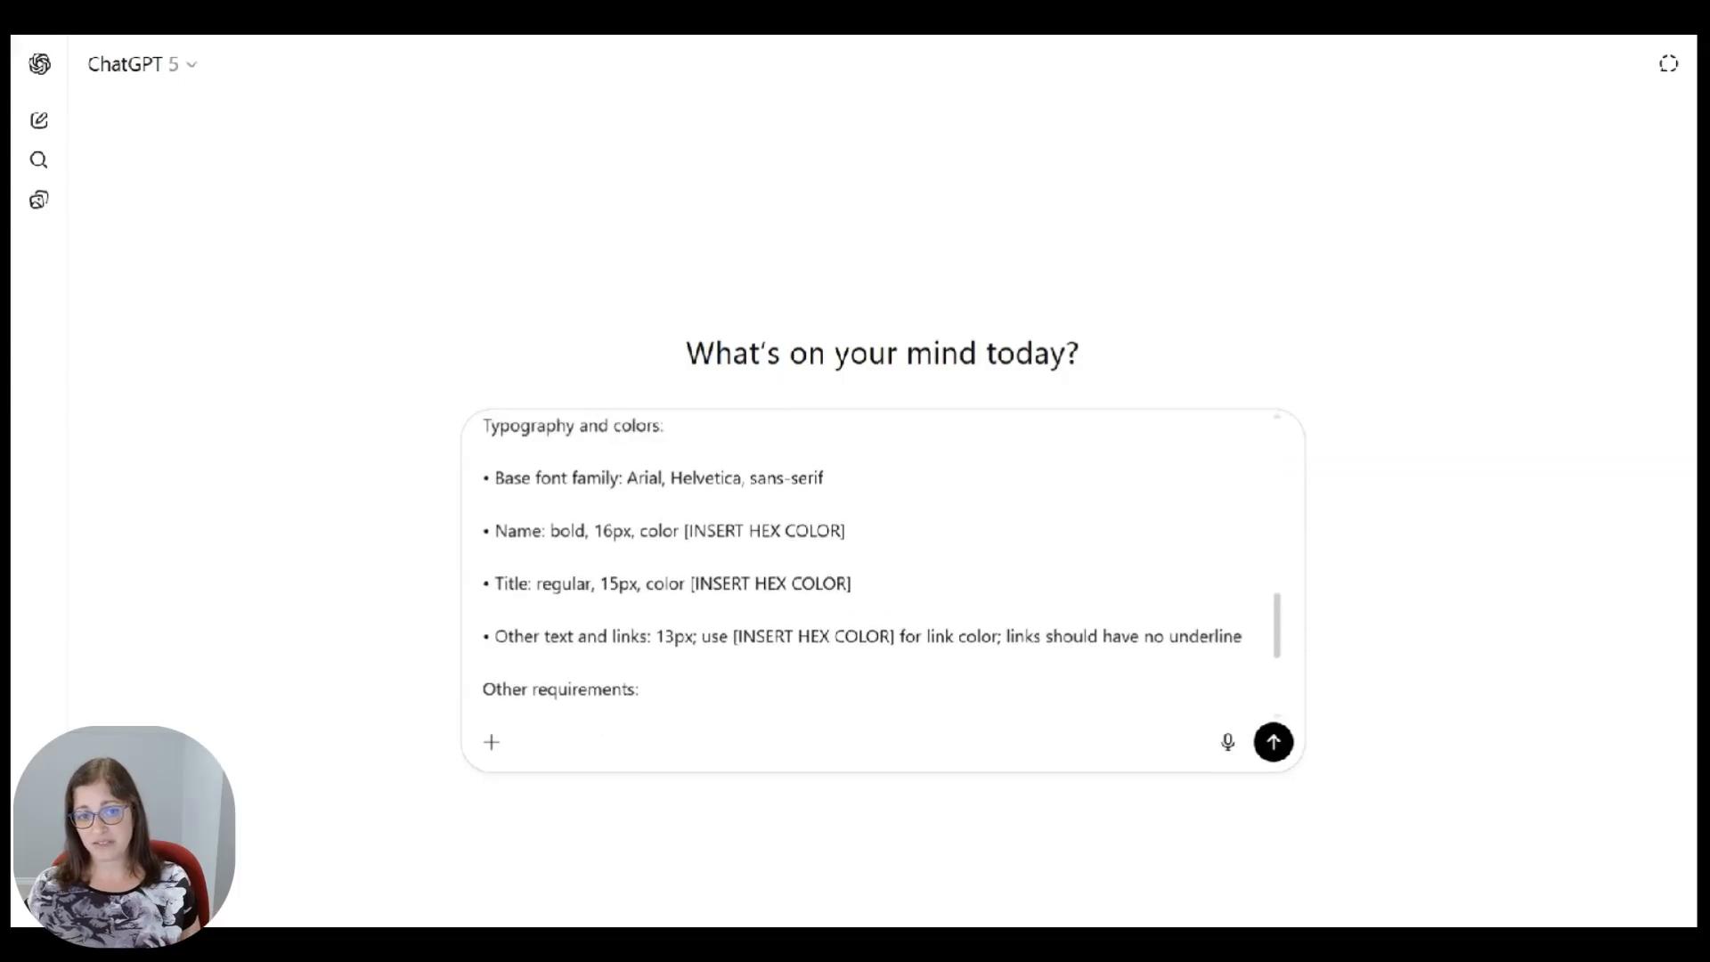
{"action": "left_click_drag", "start_coordinate": [504, 636], "coordinate": [823, 636]}
{"action": "left_click", "coordinate": [485, 661]}
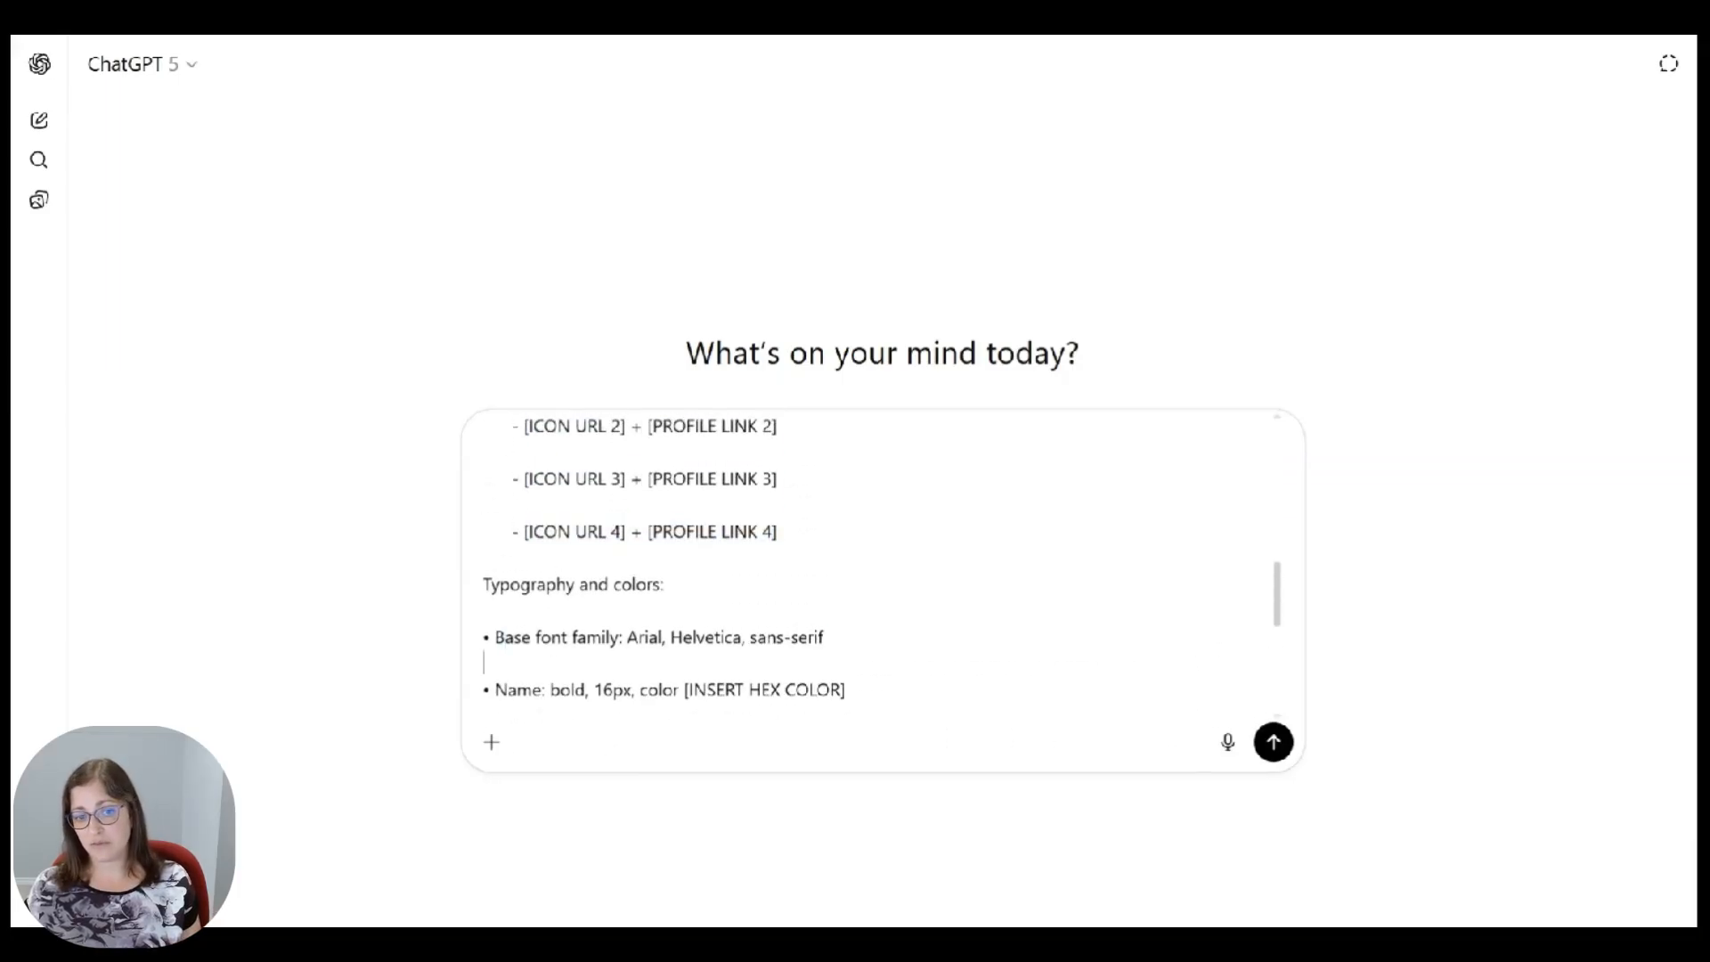
{"action": "scroll", "coordinate": [882, 566], "scroll_direction": "down", "scroll_amount": 2}
{"action": "scroll", "coordinate": [882, 565], "scroll_direction": "down", "scroll_amount": 2}
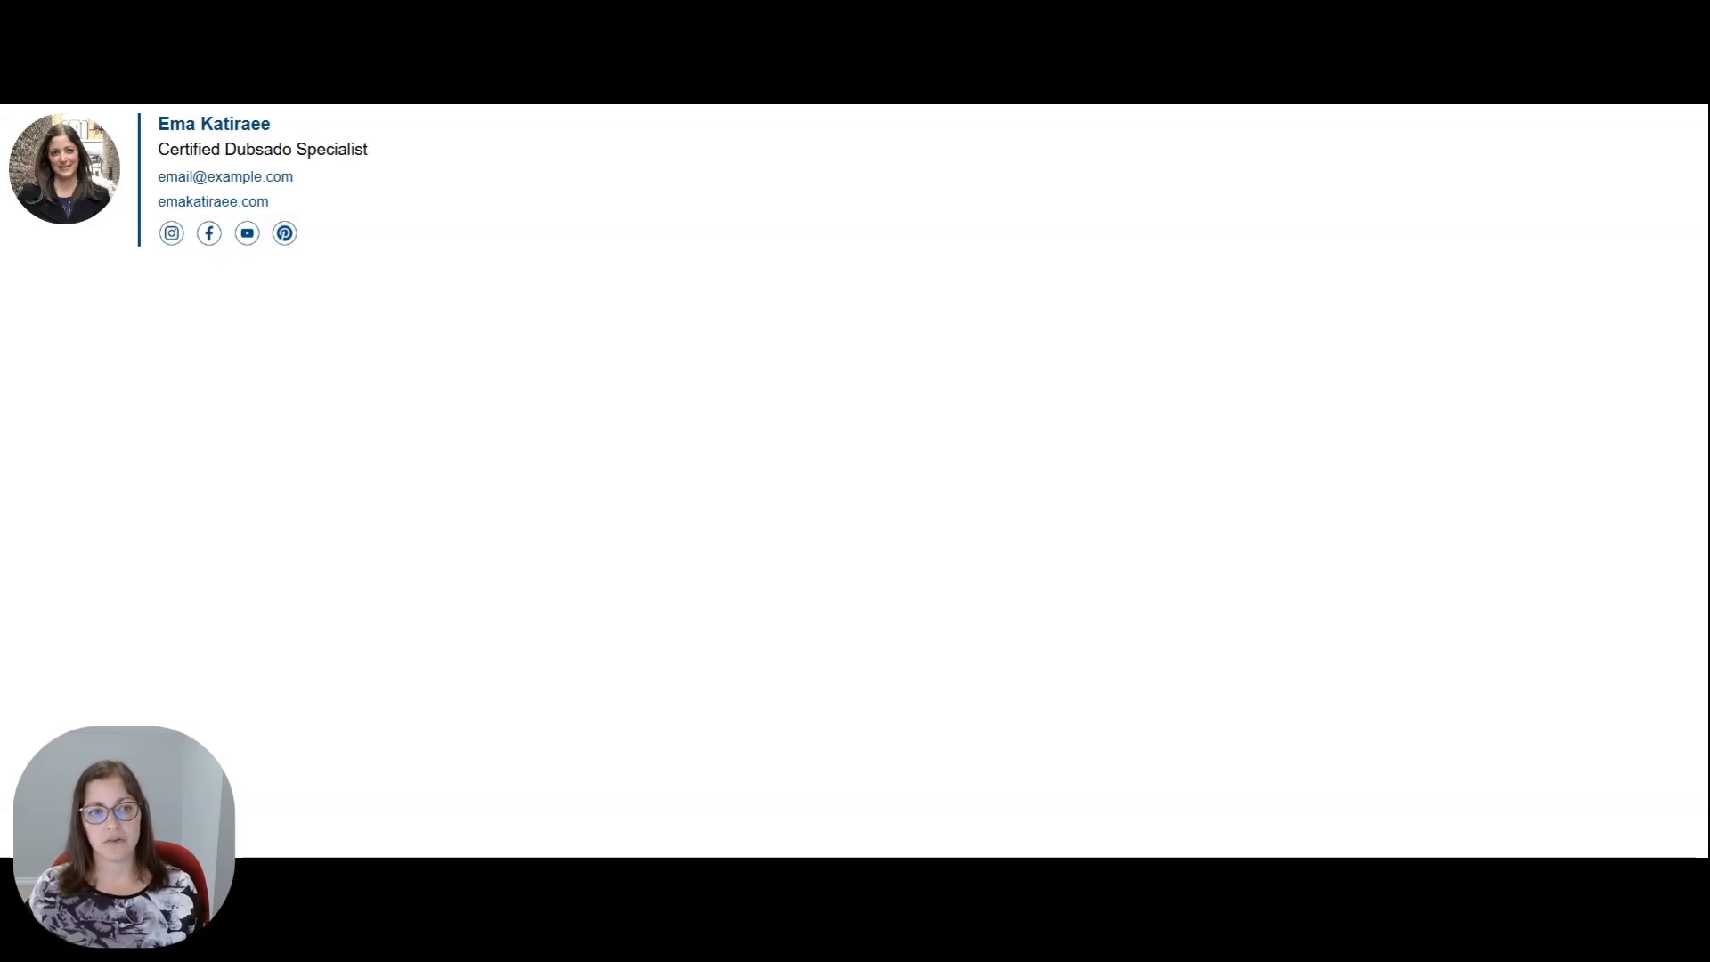
Copy the whole rendered signature, switch to Gmail and open the signature section of its full general settings
{"action": "left_click_drag", "start_coordinate": [350, 233], "coordinate": [2, 110]}
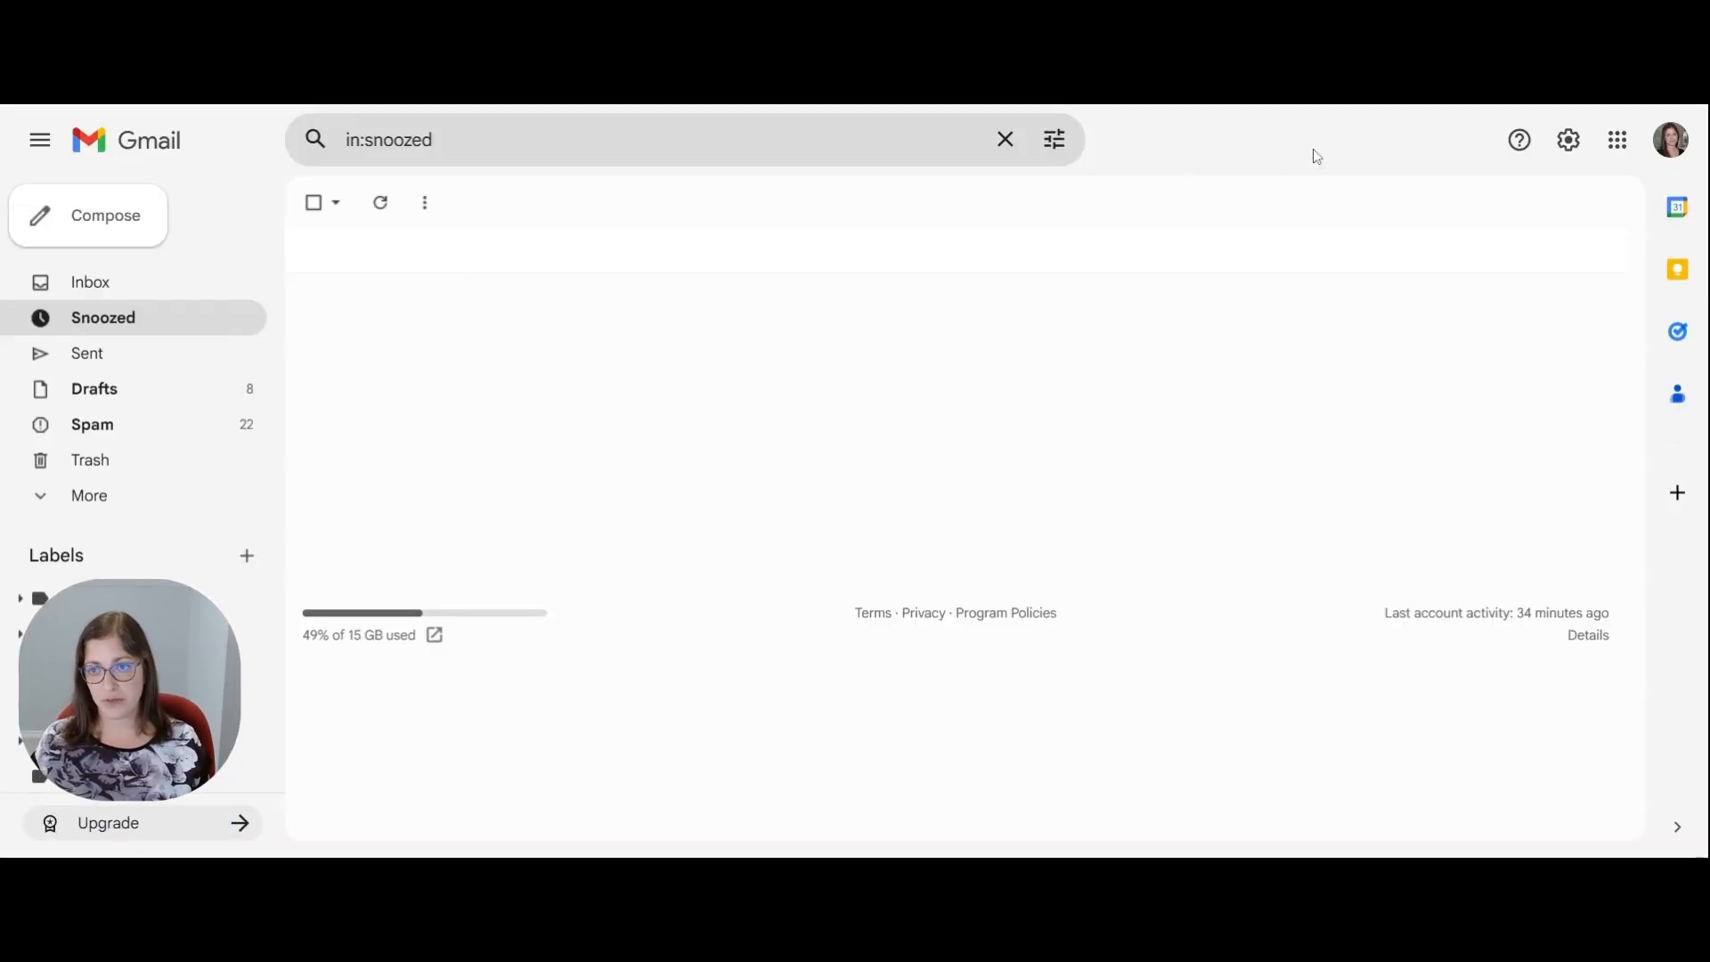
{"action": "left_click", "coordinate": [1568, 140]}
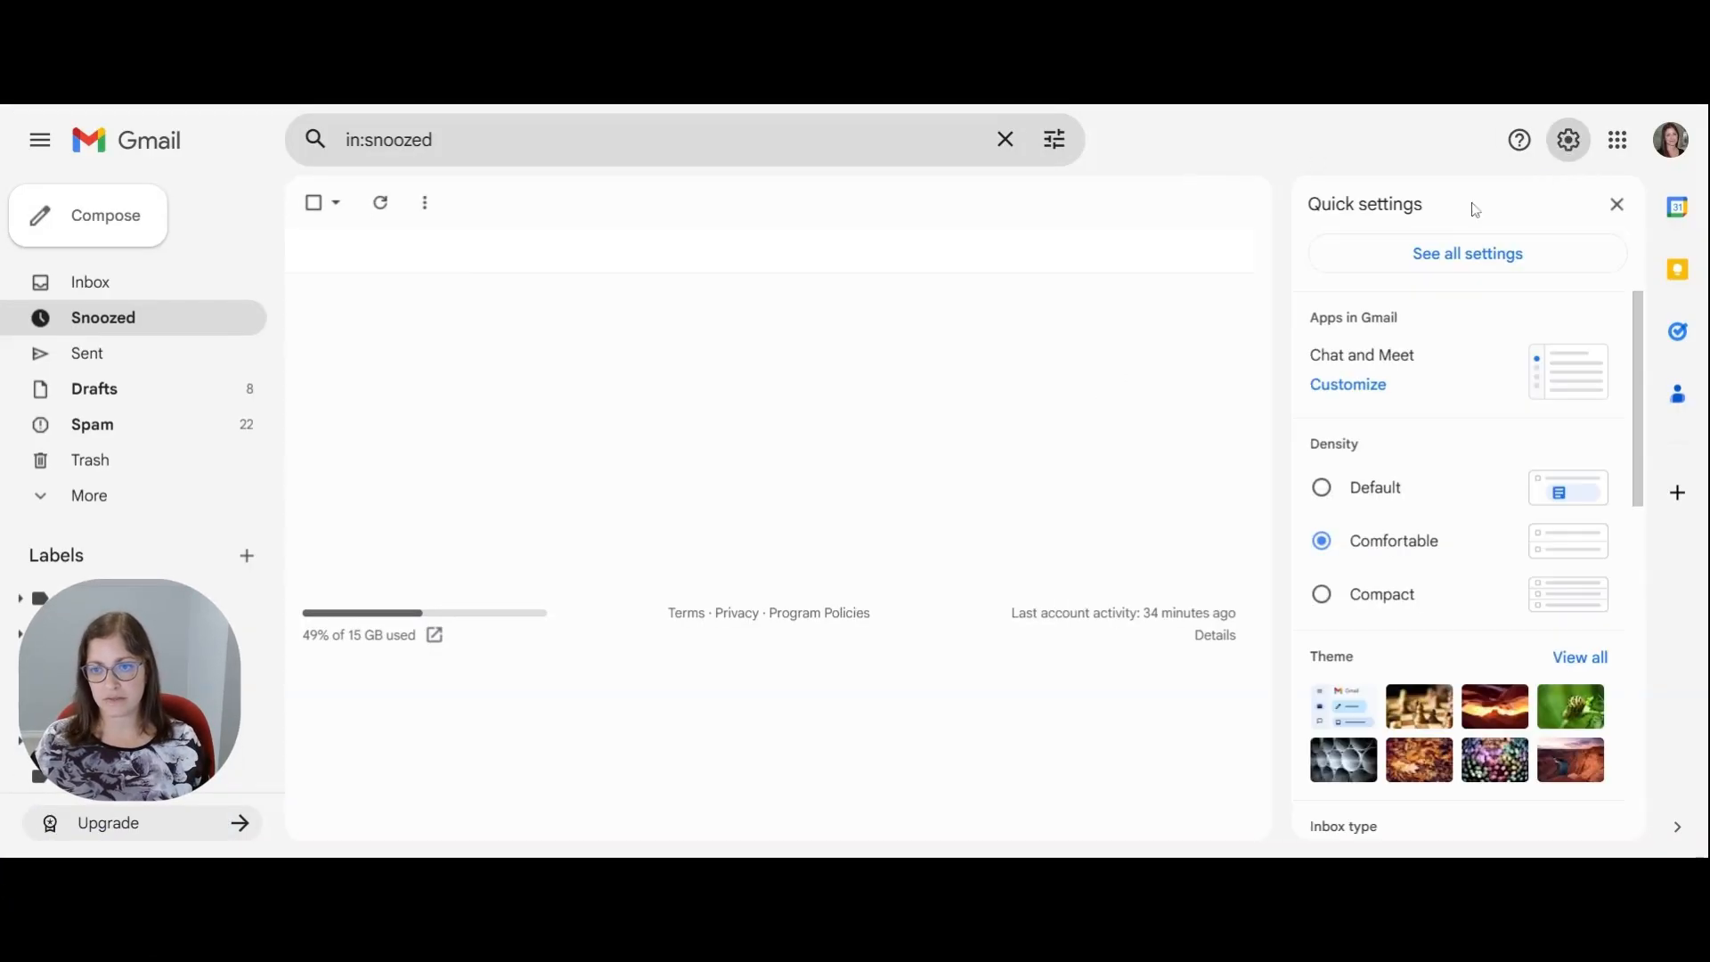
{"action": "left_click", "coordinate": [1433, 258]}
{"action": "scroll", "coordinate": [955, 481], "scroll_direction": "down", "scroll_amount": 10}
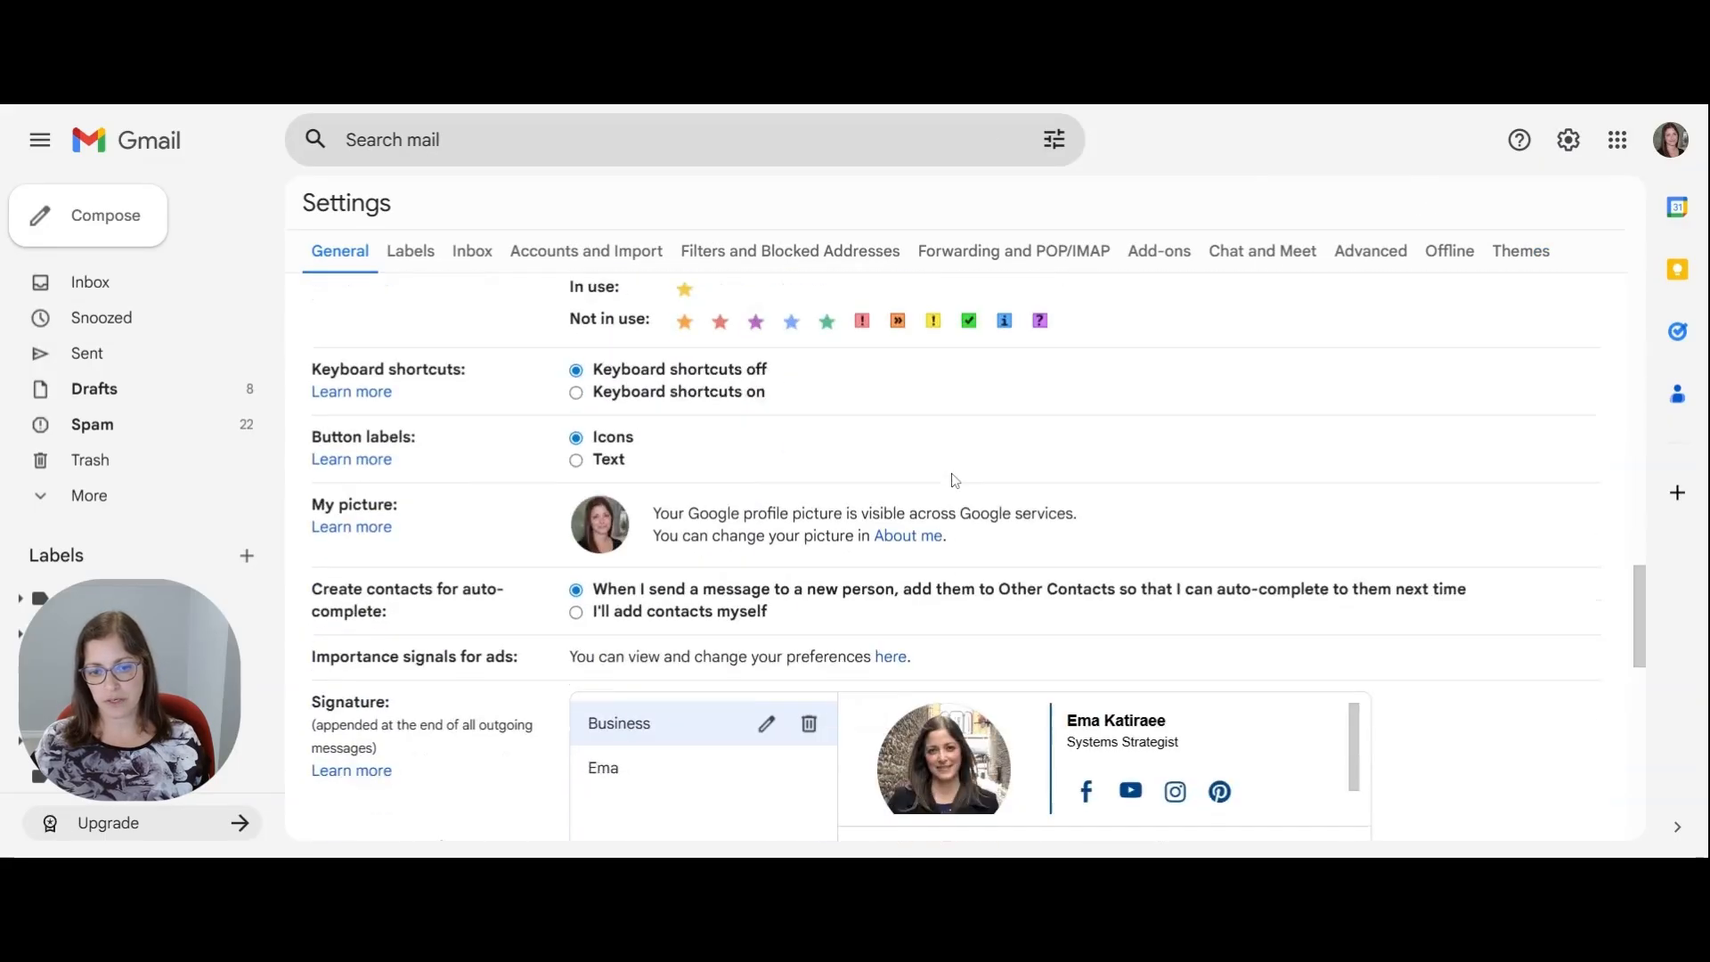
{"action": "scroll", "coordinate": [955, 481], "scroll_direction": "down", "scroll_amount": 6}
{"action": "scroll", "coordinate": [611, 516], "scroll_direction": "up", "scroll_amount": 2}
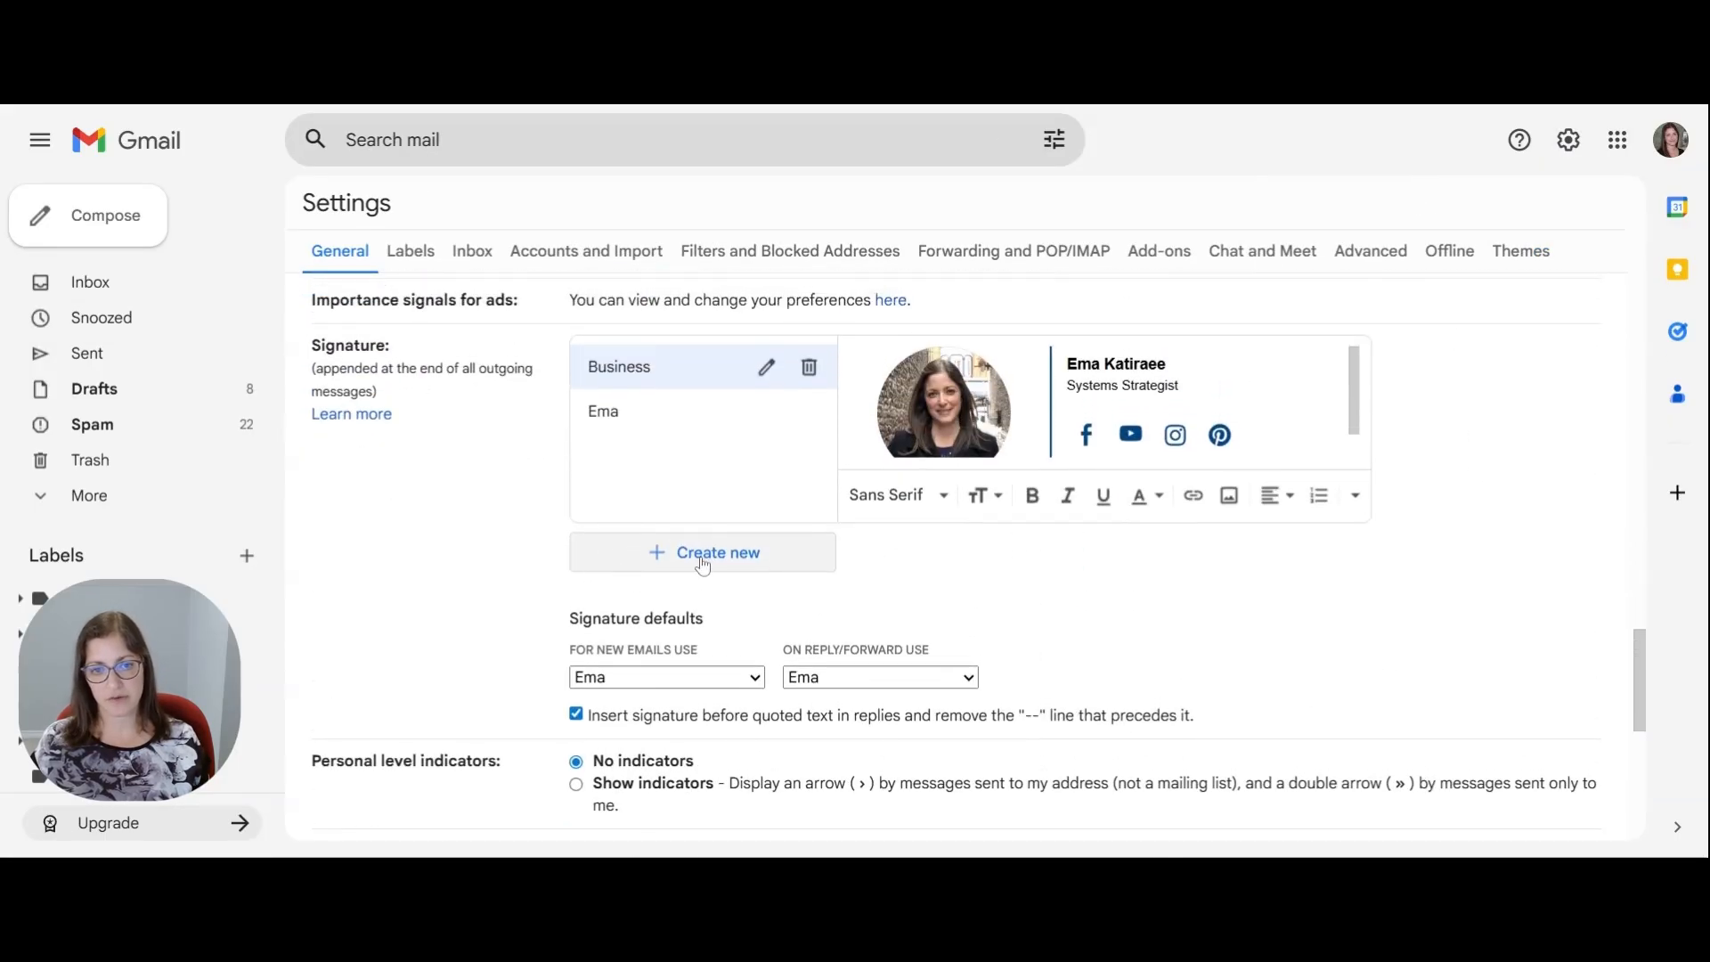
Create a signature named New, paste the copied signature into it and save the settings
{"action": "left_click", "coordinate": [703, 553]}
{"action": "type", "text": "New"}
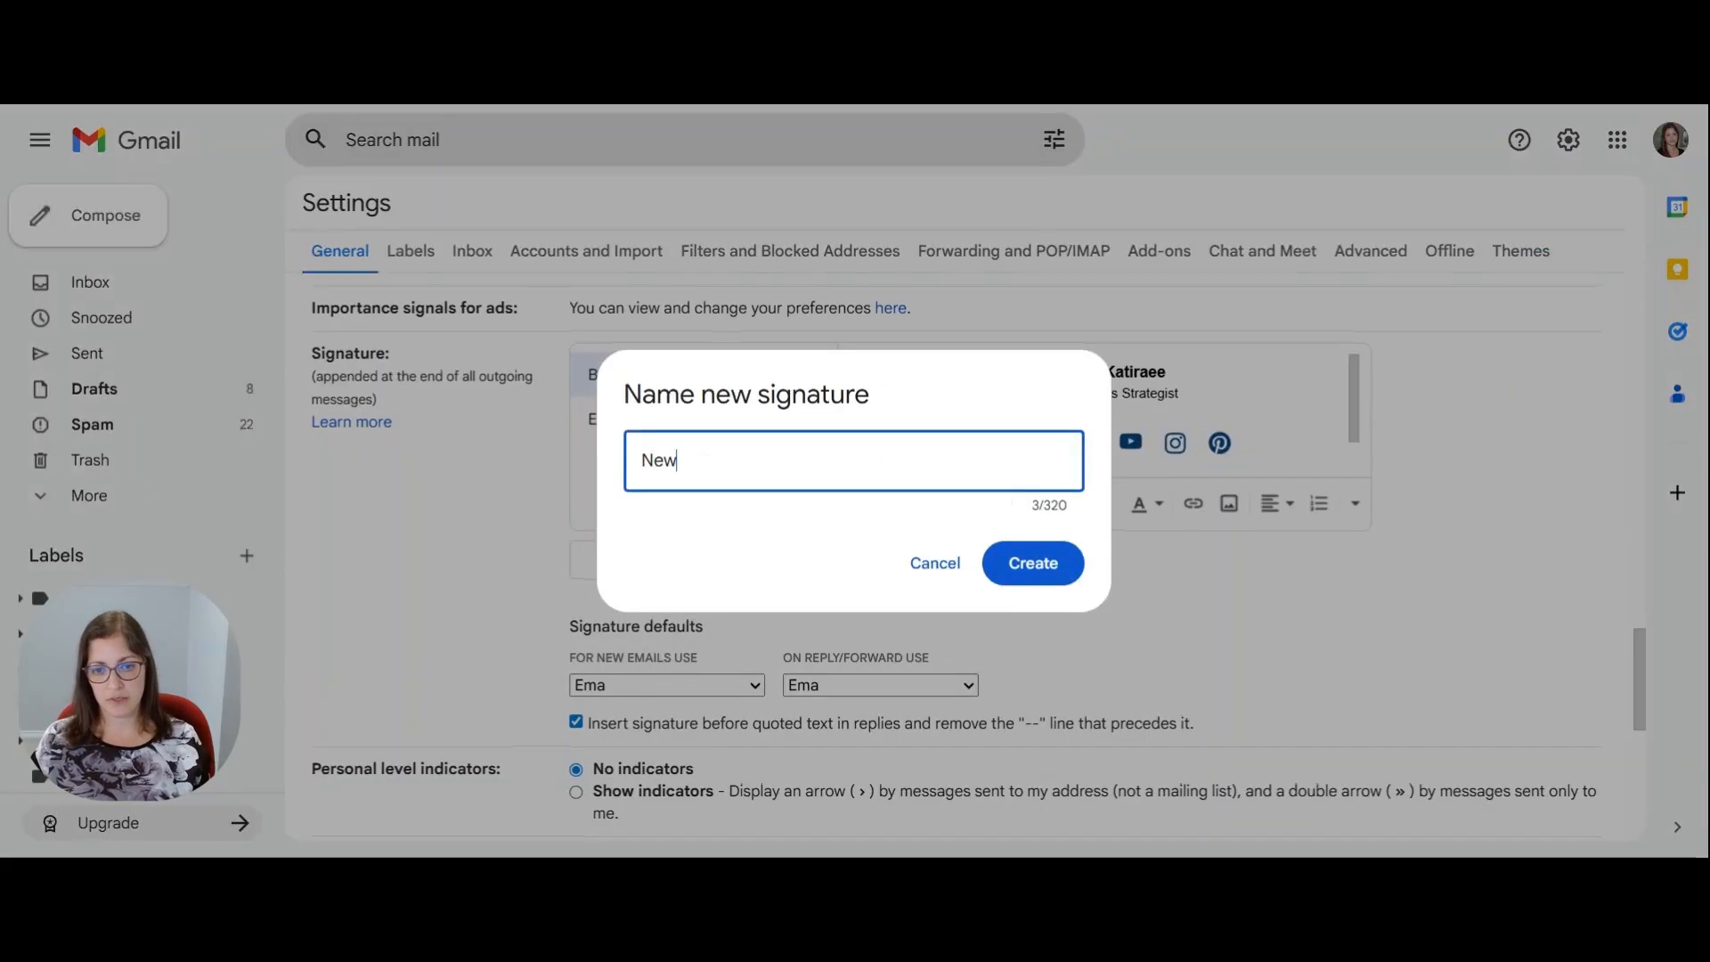
{"action": "left_click", "coordinate": [1034, 562]}
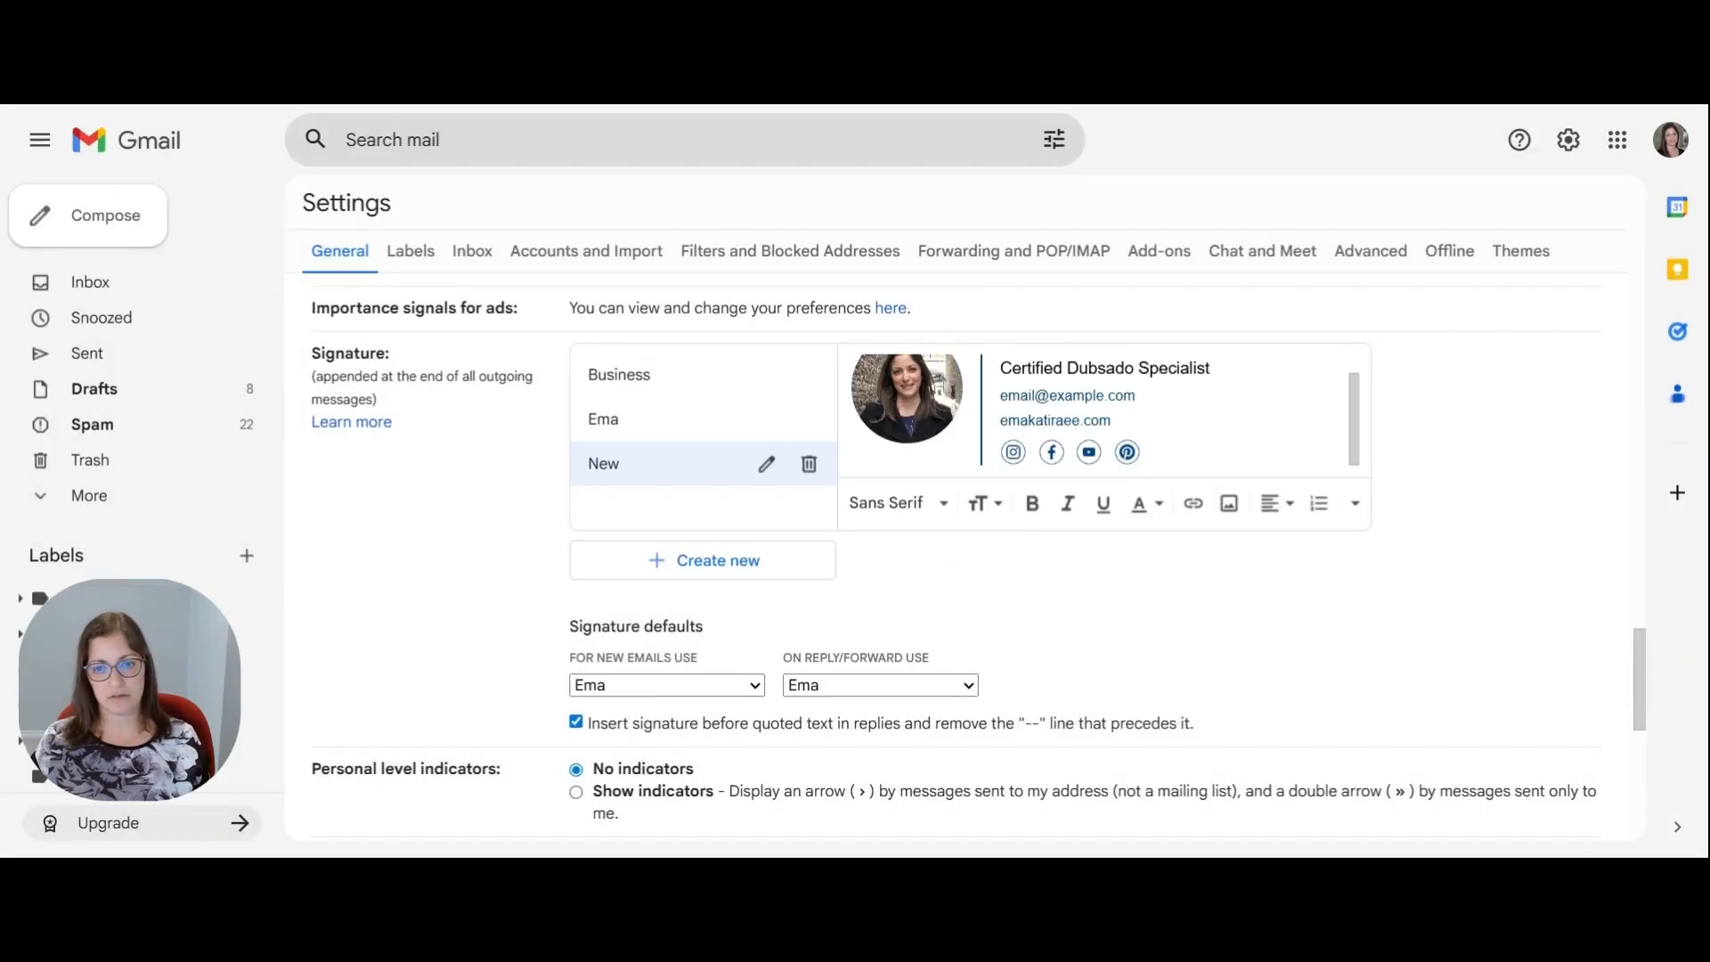
{"action": "left_click_drag", "start_coordinate": [1354, 419], "coordinate": [1354, 398]}
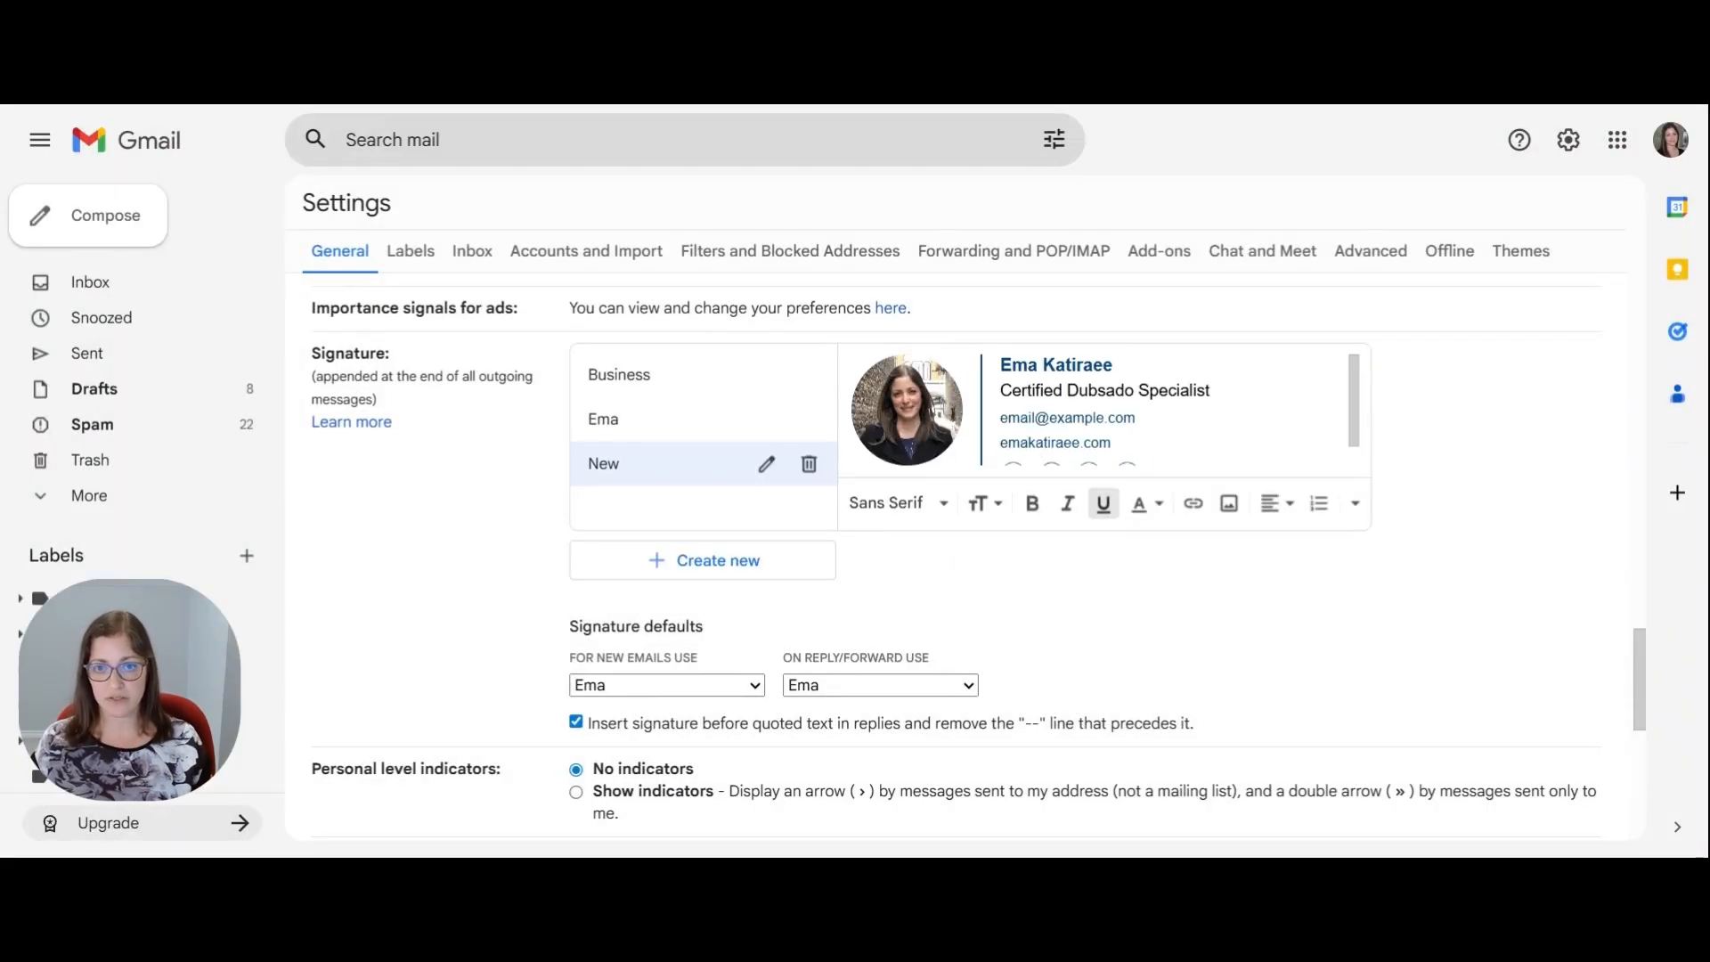
{"action": "scroll", "coordinate": [893, 752], "scroll_direction": "down", "scroll_amount": 7}
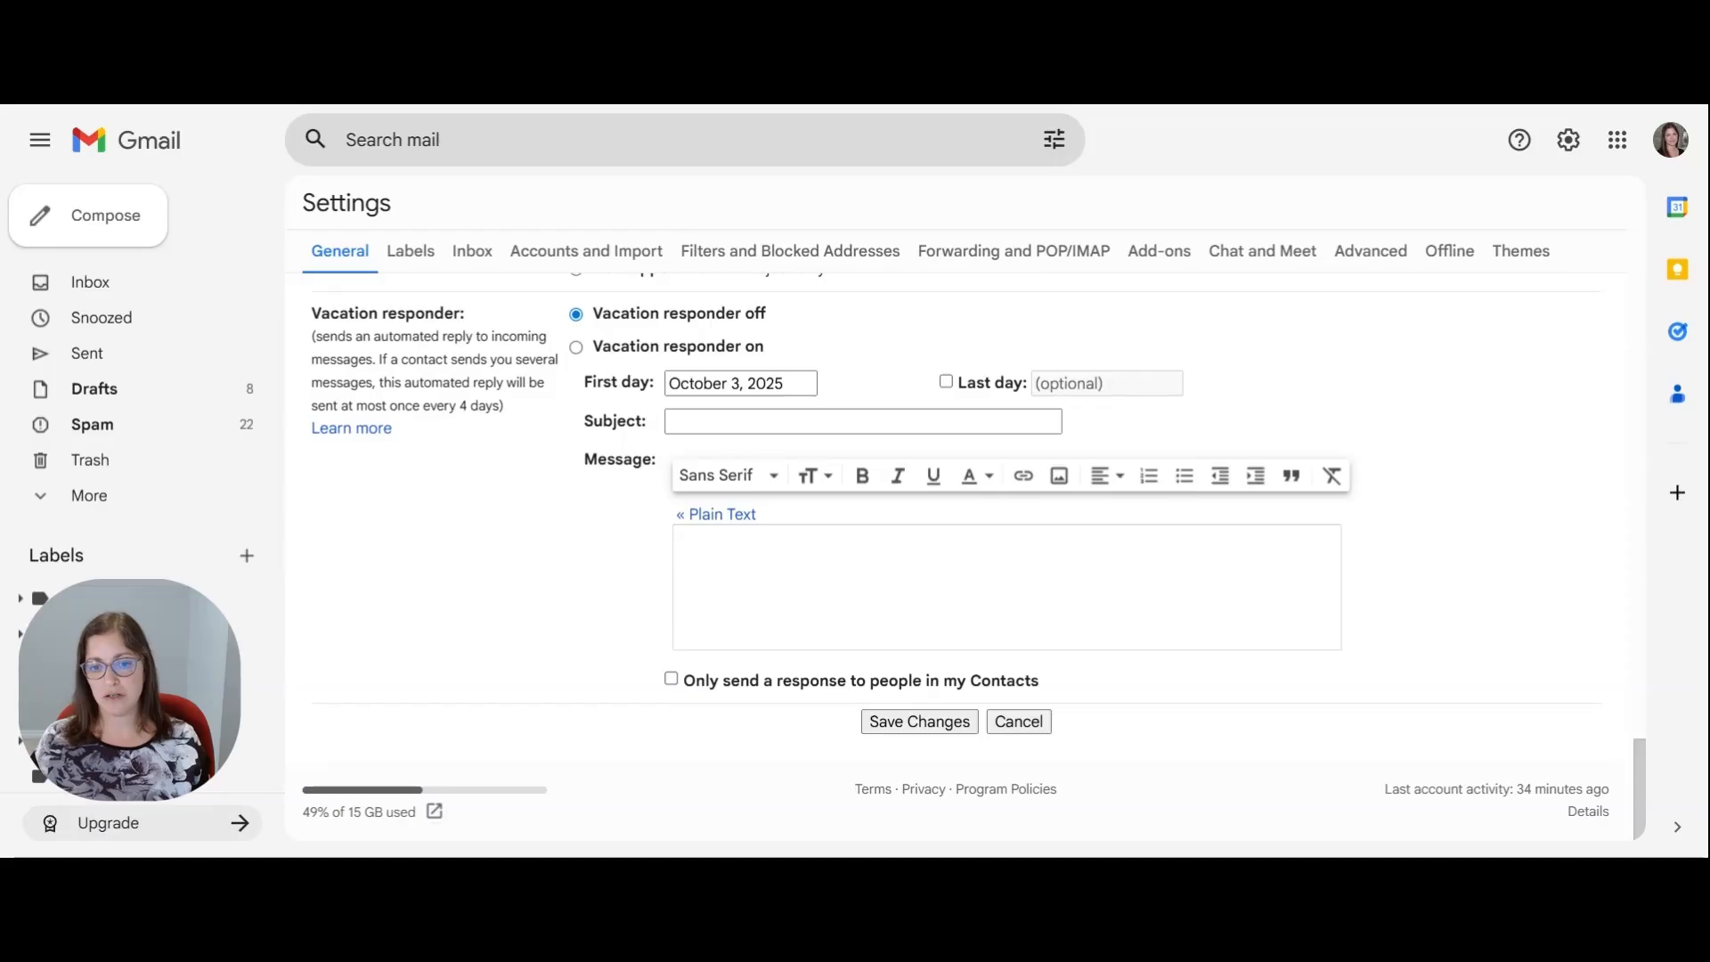
{"action": "left_click", "coordinate": [908, 721]}
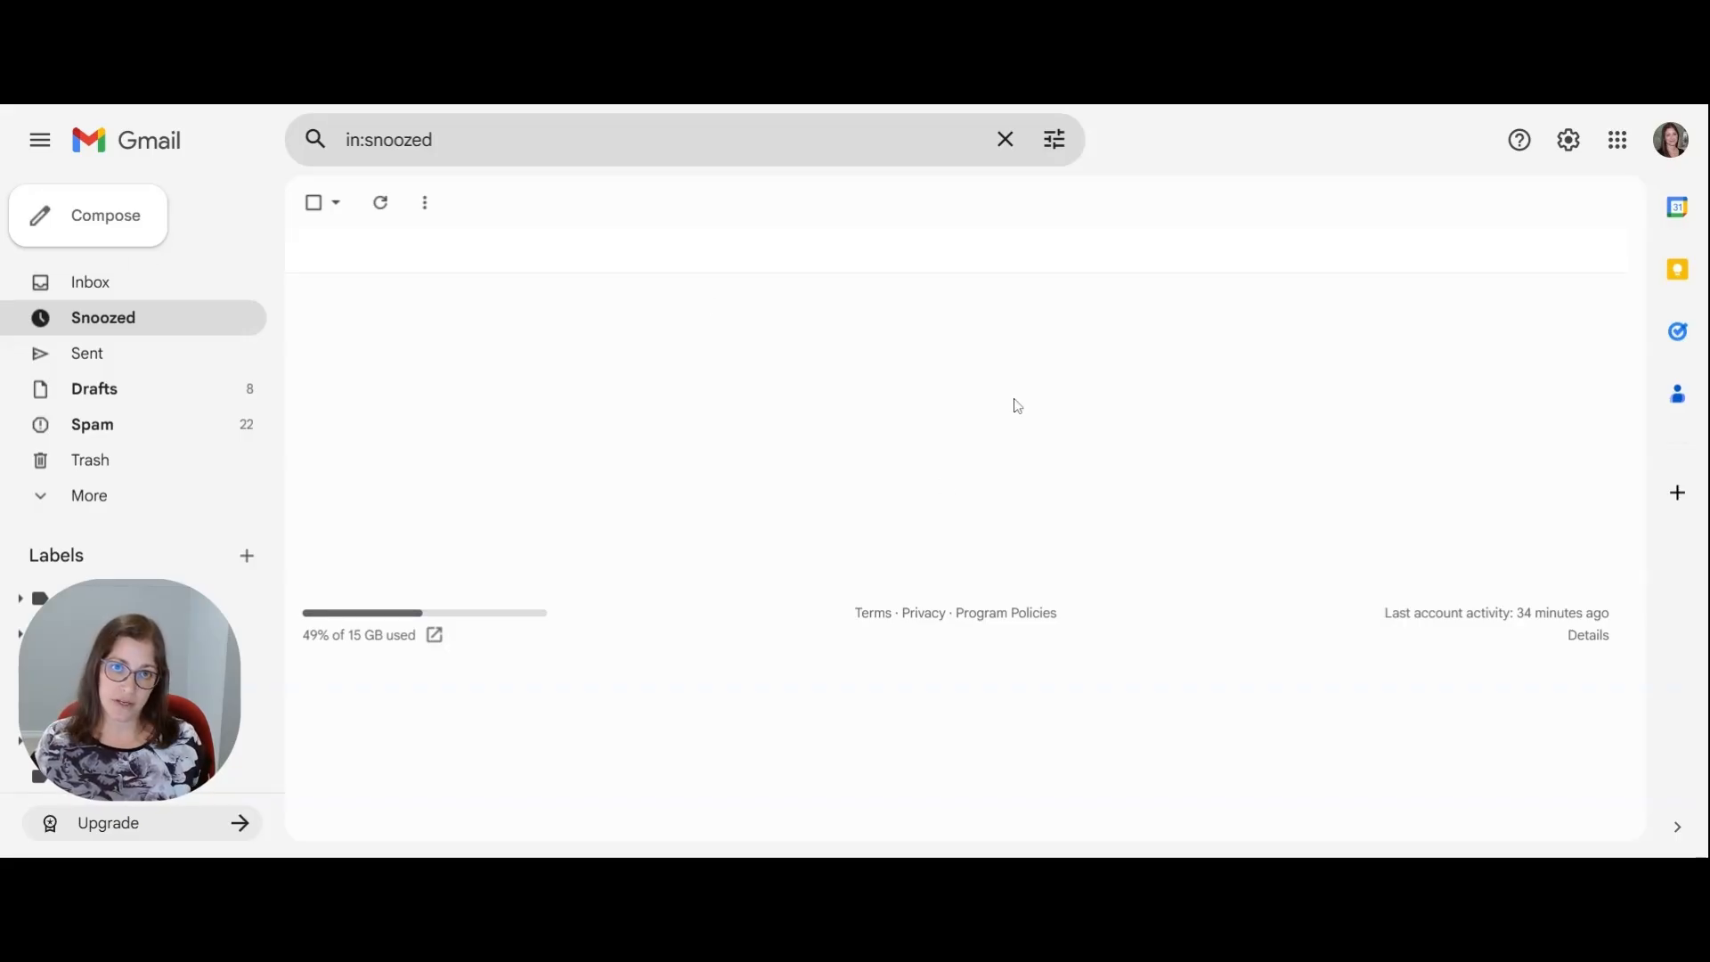
Compose a new message and insert the signature named New
{"action": "left_click", "coordinate": [117, 239]}
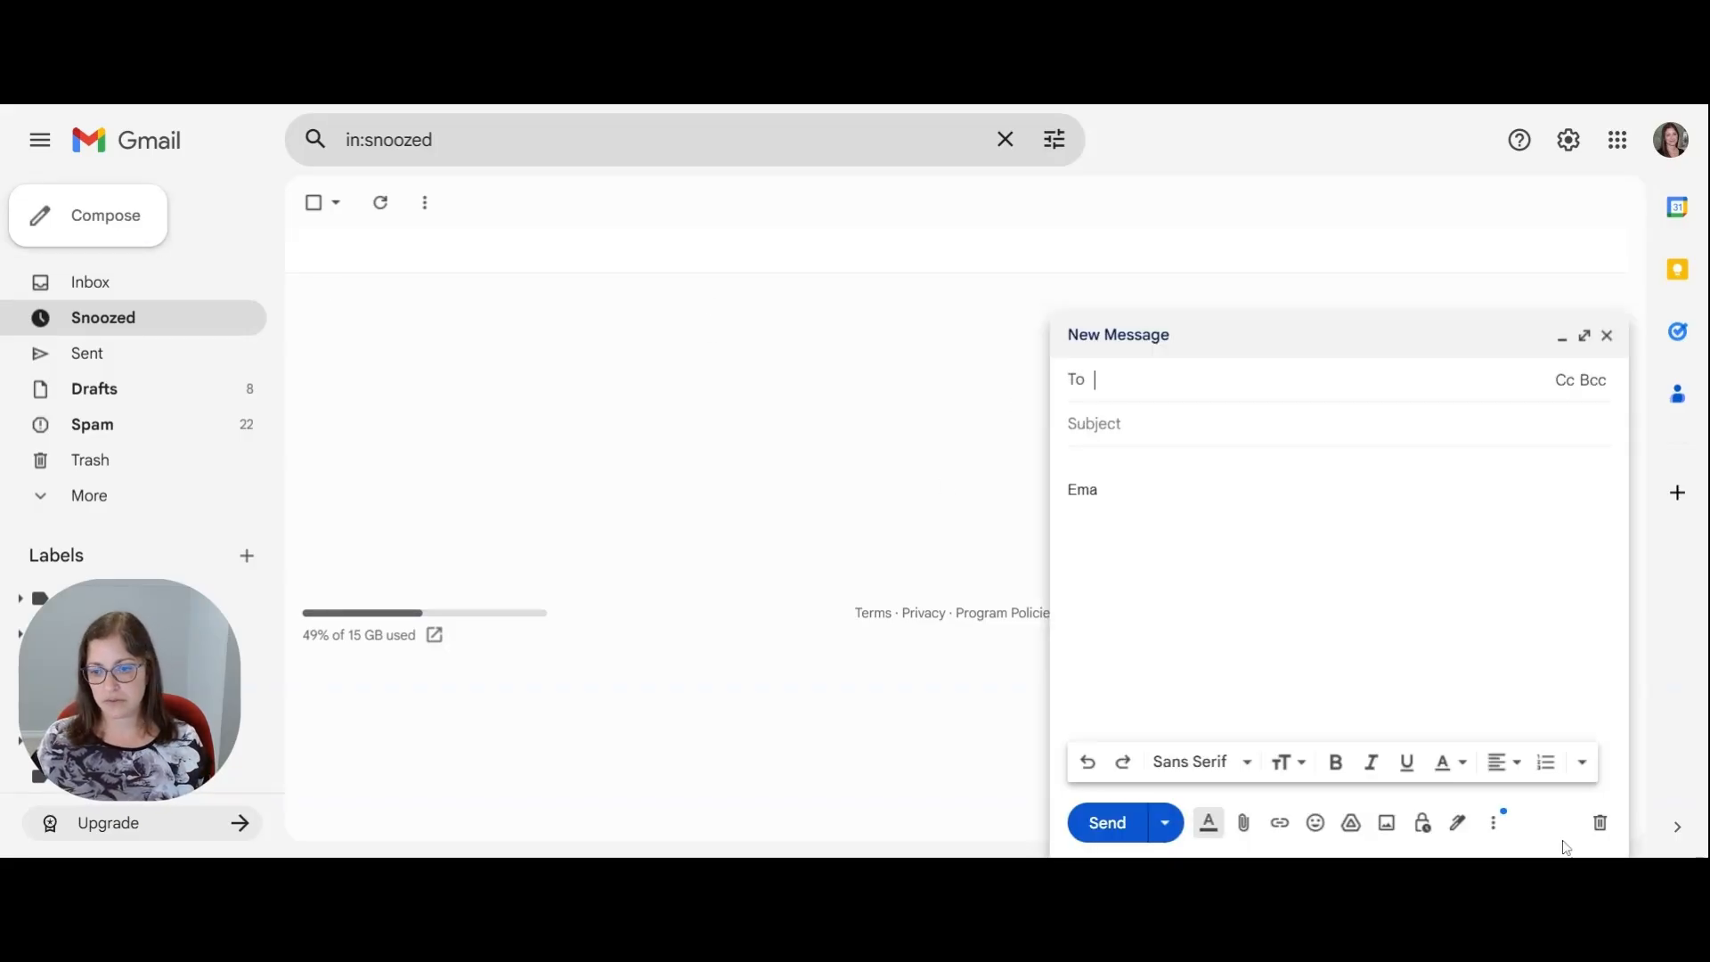
{"action": "left_click", "coordinate": [1461, 827]}
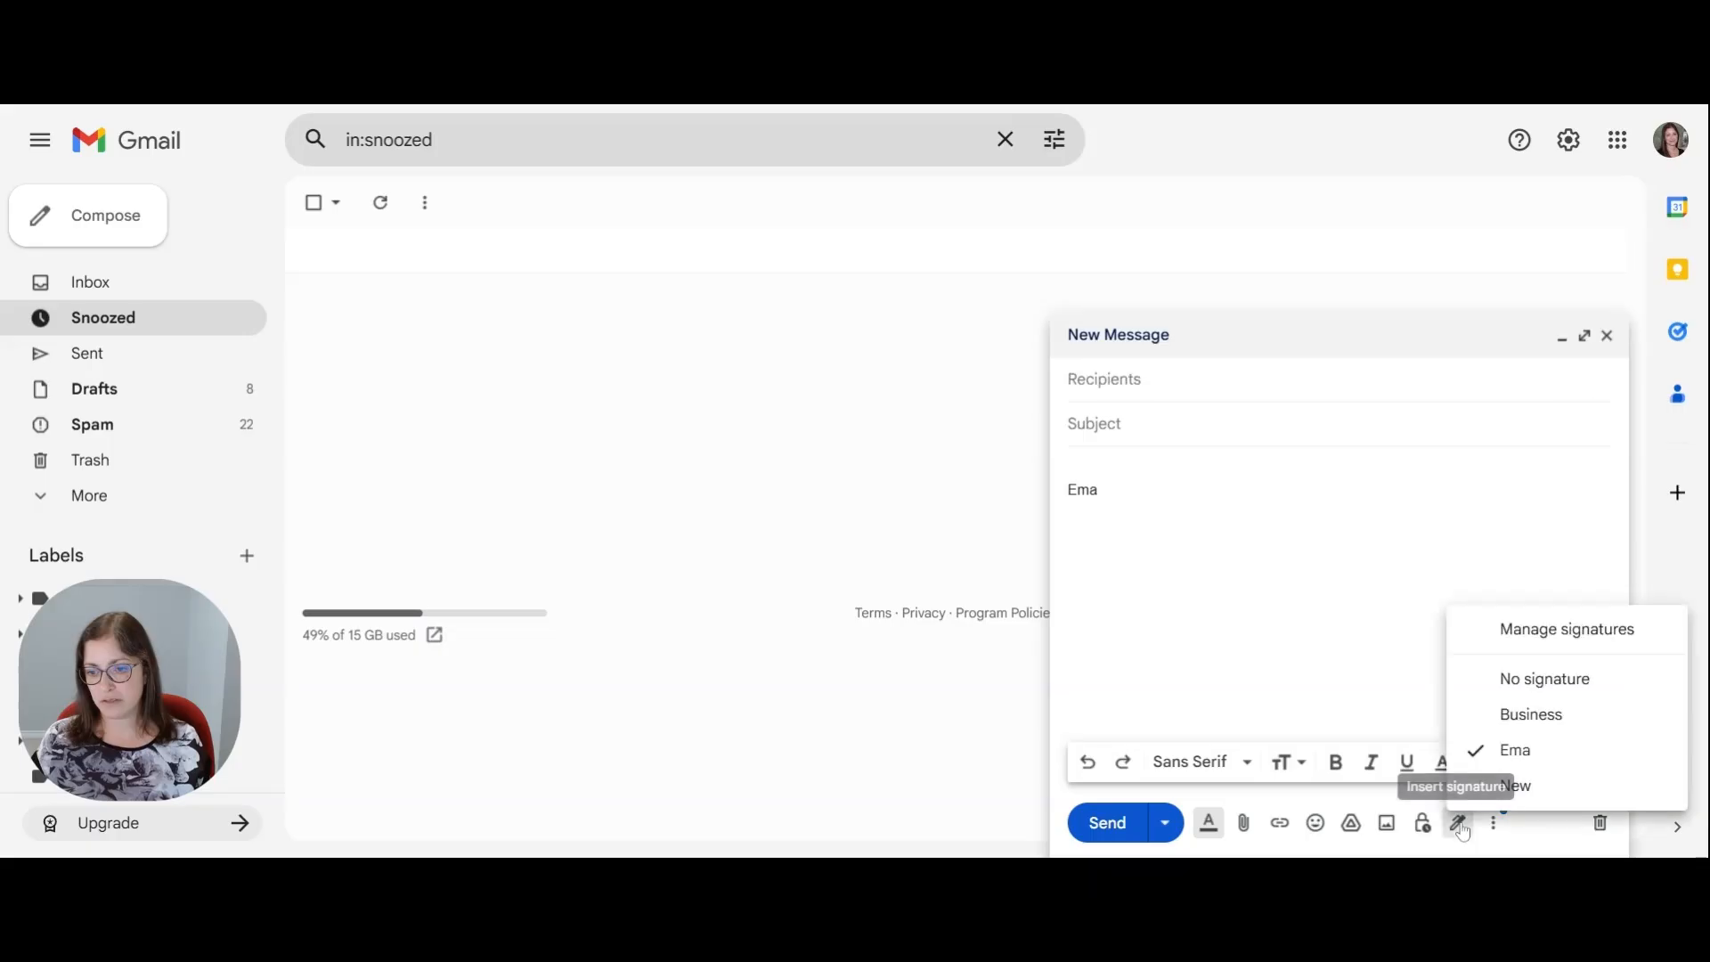
{"action": "left_click", "coordinate": [1498, 795]}
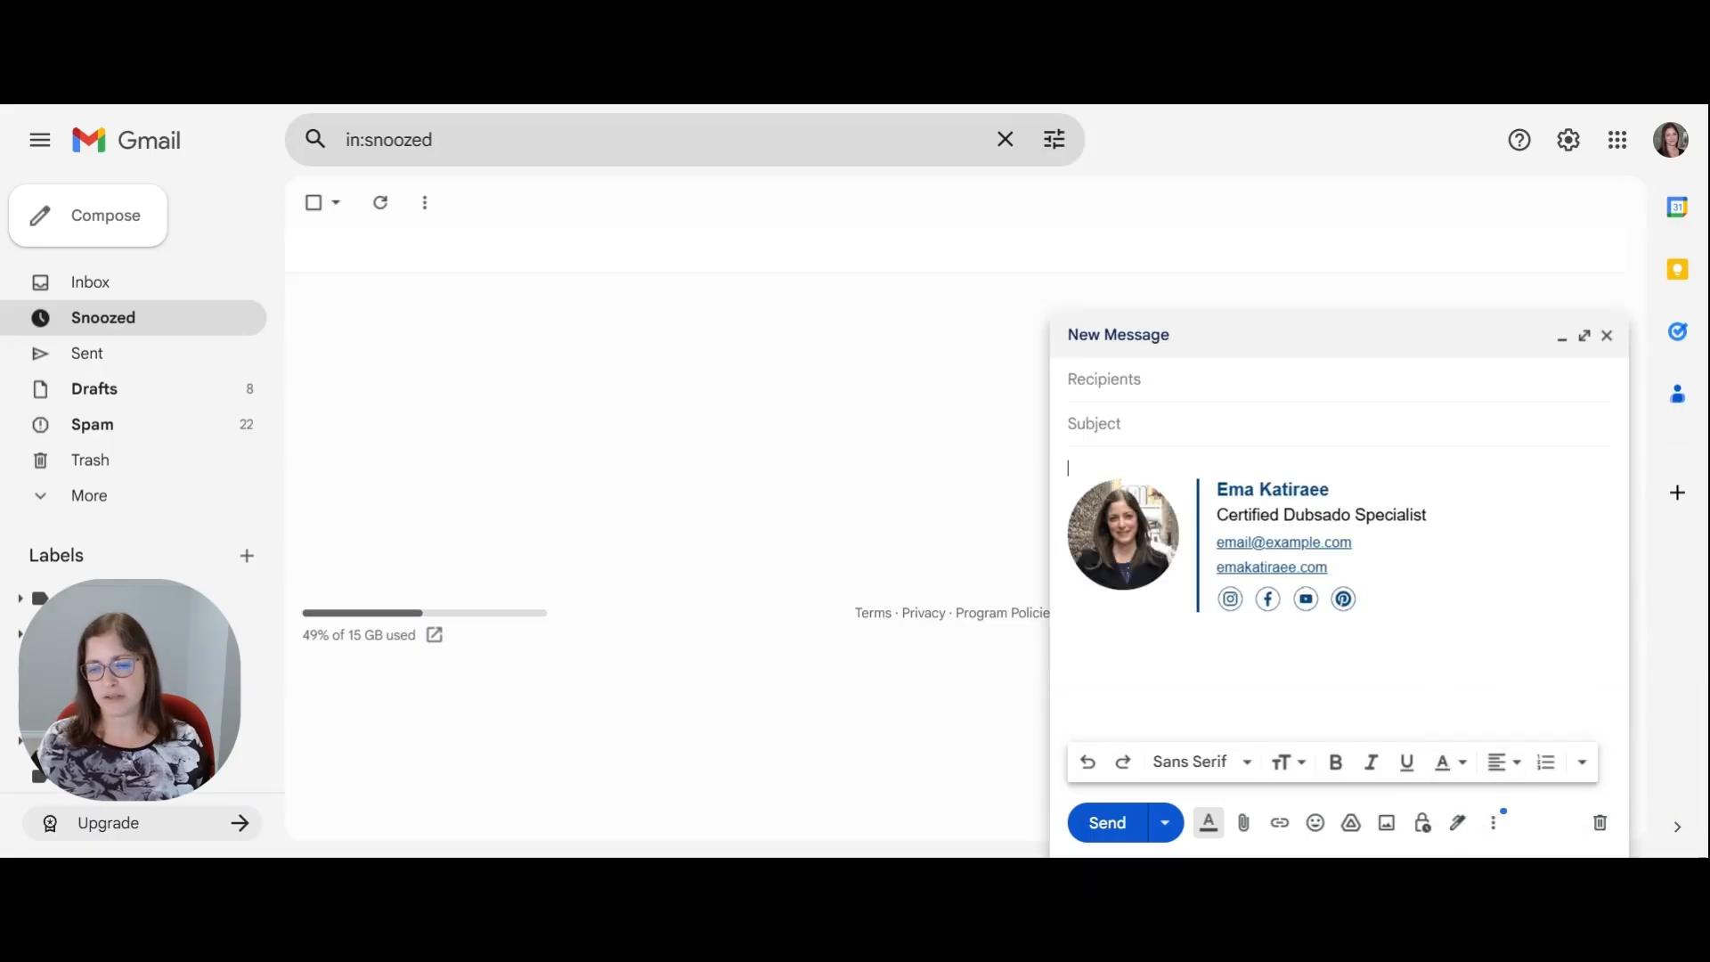
Check the links behind the Pinterest and Facebook icons in the message's signature
{"action": "left_click", "coordinate": [1343, 599]}
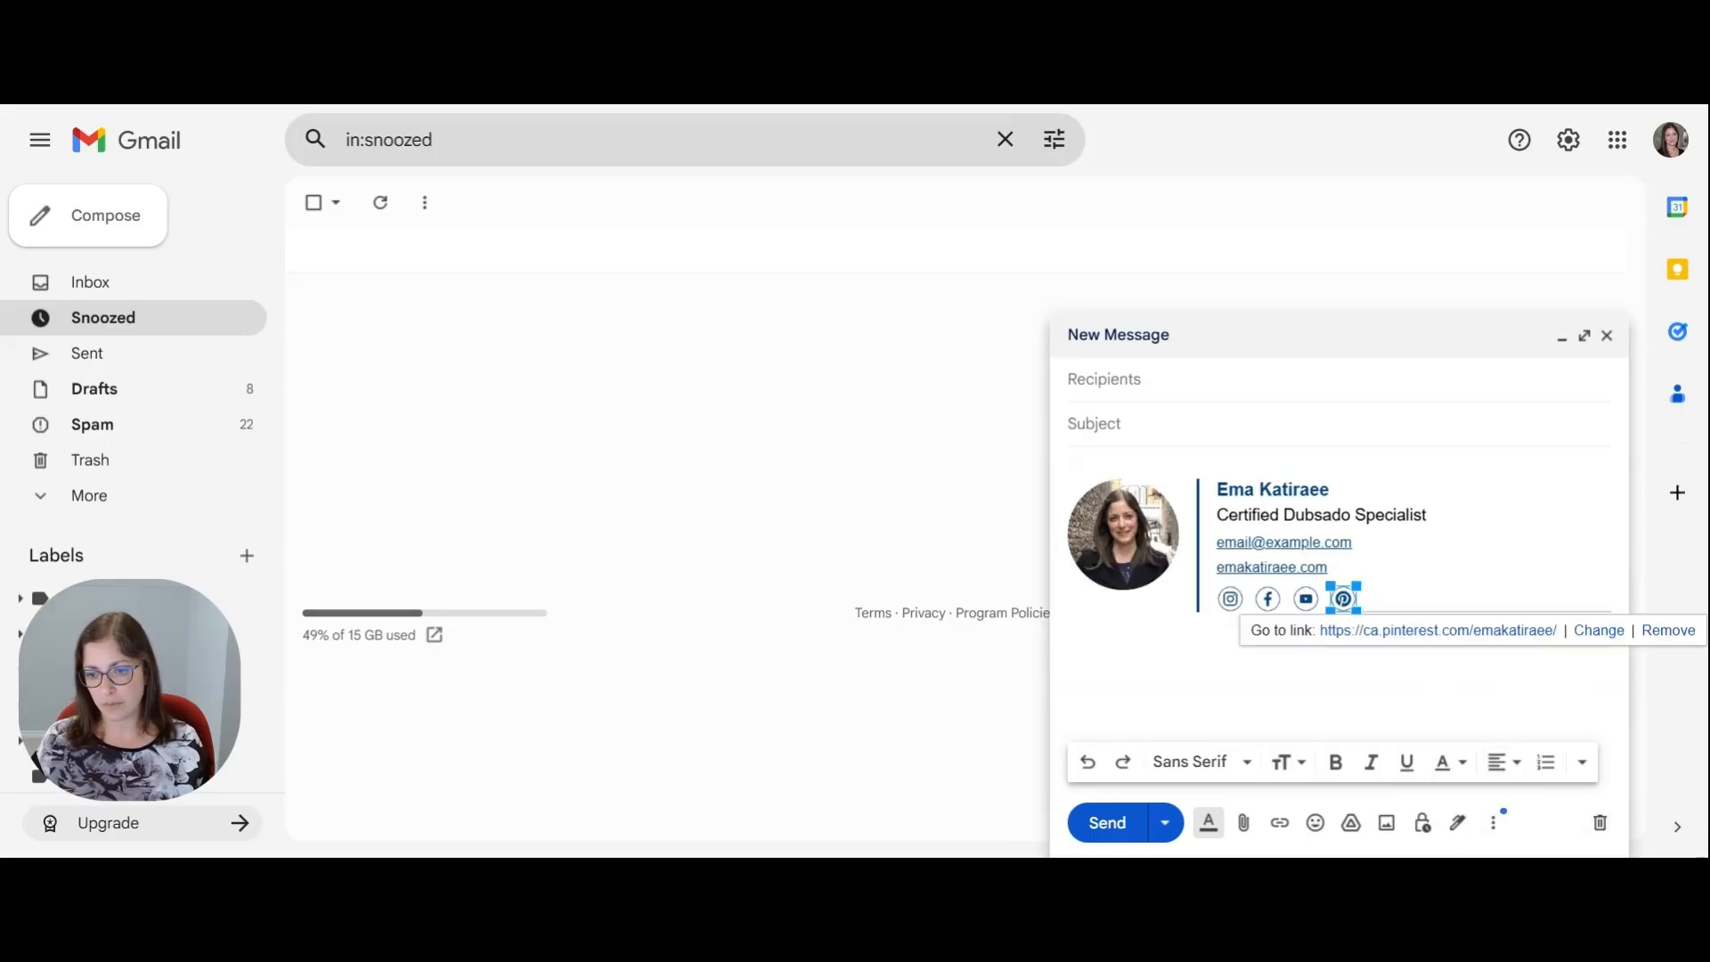
{"action": "left_click", "coordinate": [1426, 570]}
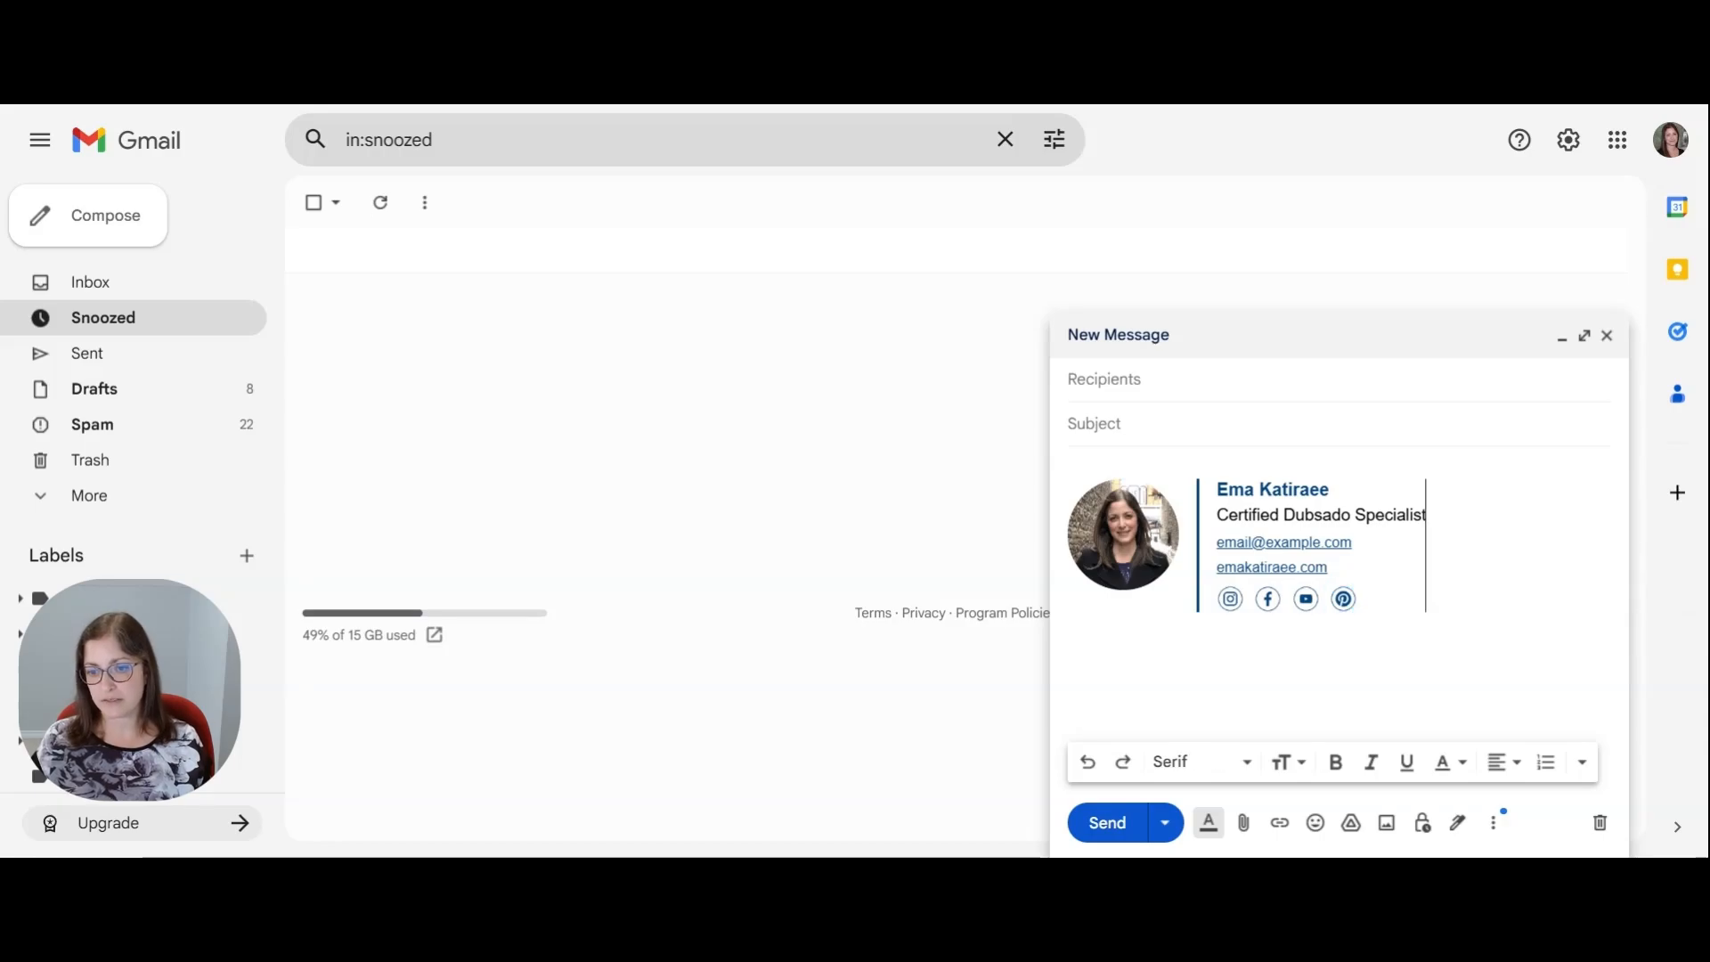
{"action": "left_click", "coordinate": [1268, 599]}
{"action": "left_click", "coordinate": [1426, 570]}
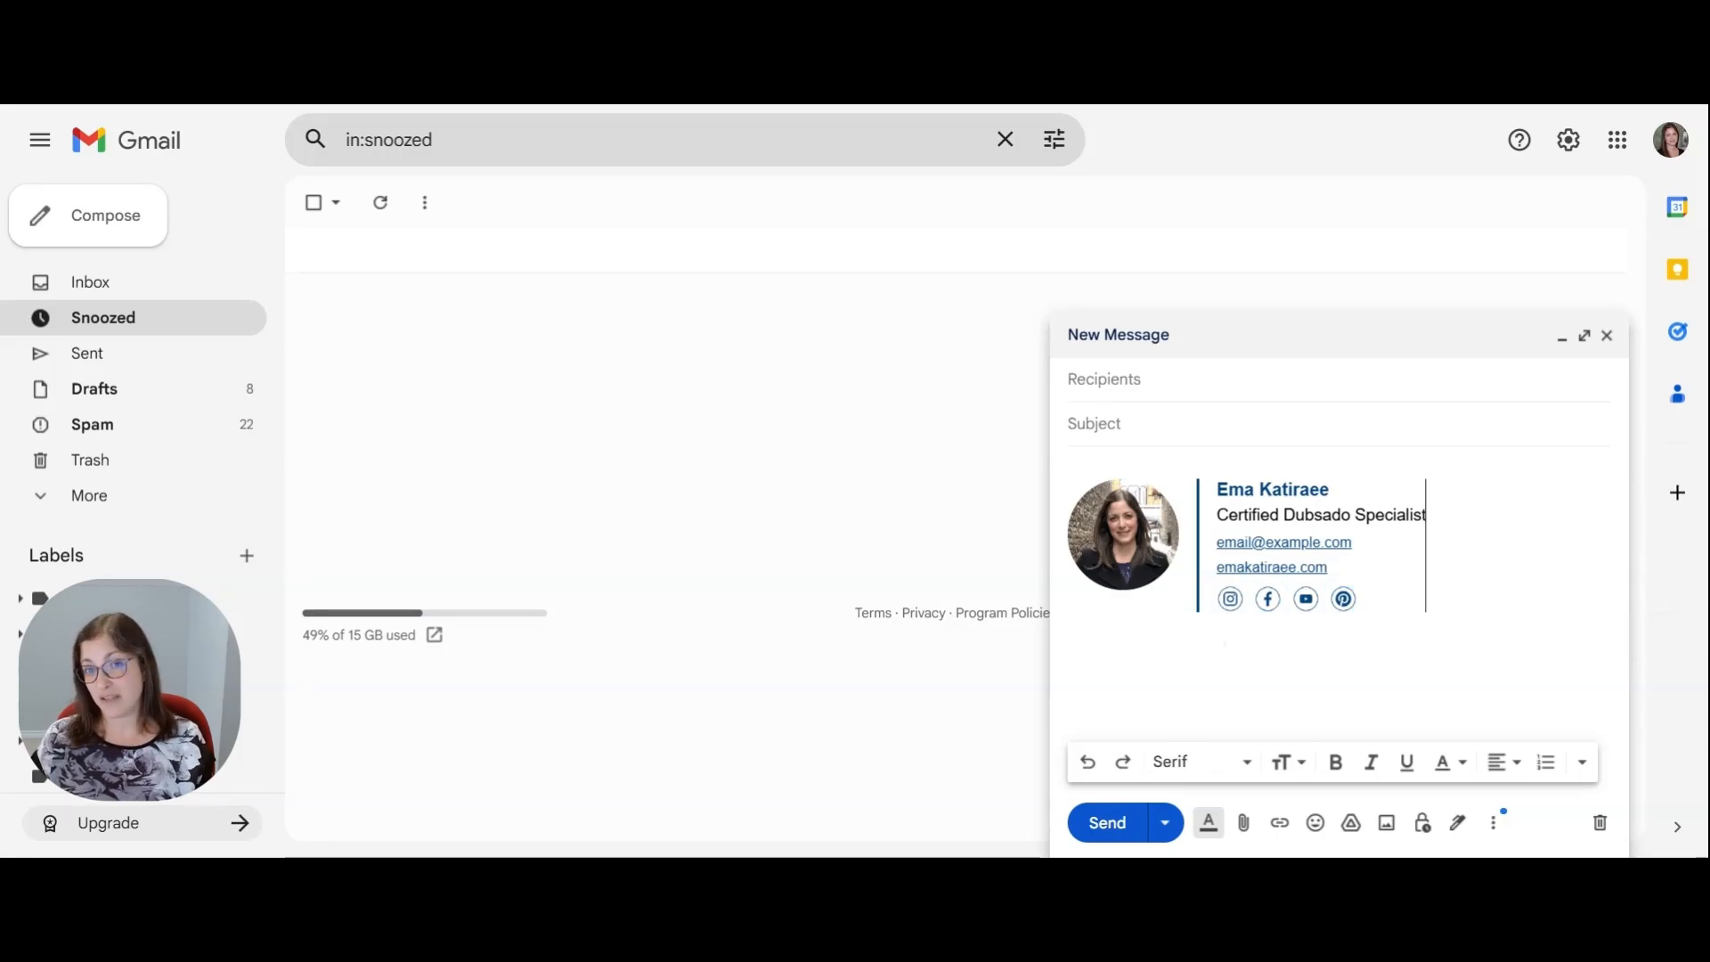